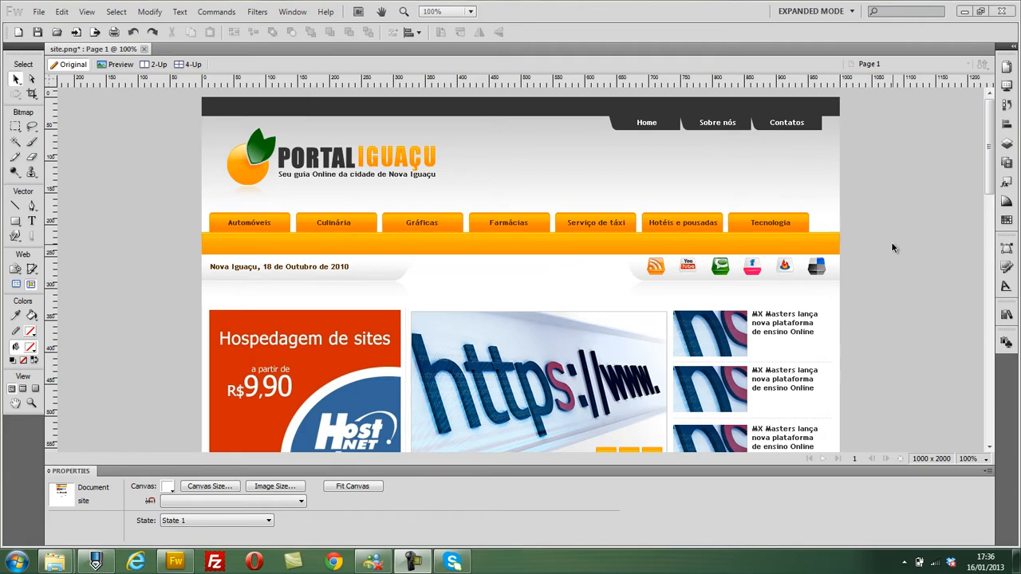
- Cut all the artwork on the page to the clipboard and paste it back in place
mouse_move(989, 130)
mouse_down()
mouse_move(989, 337)
mouse_move(1006, 414)
mouse_move(992, 118)
mouse_up()
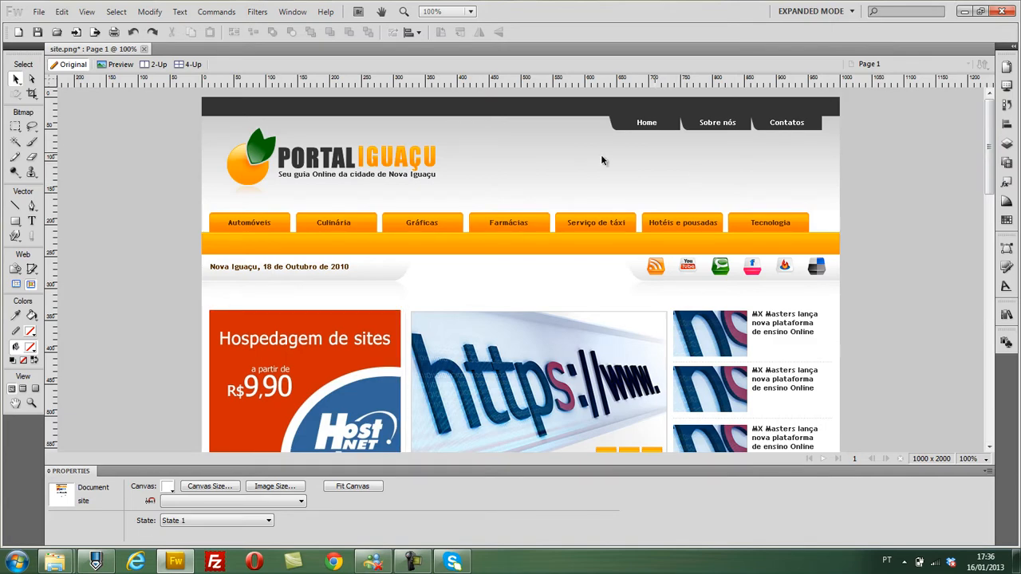
drag(993, 127, 965, 105)
key(ctrl+a)
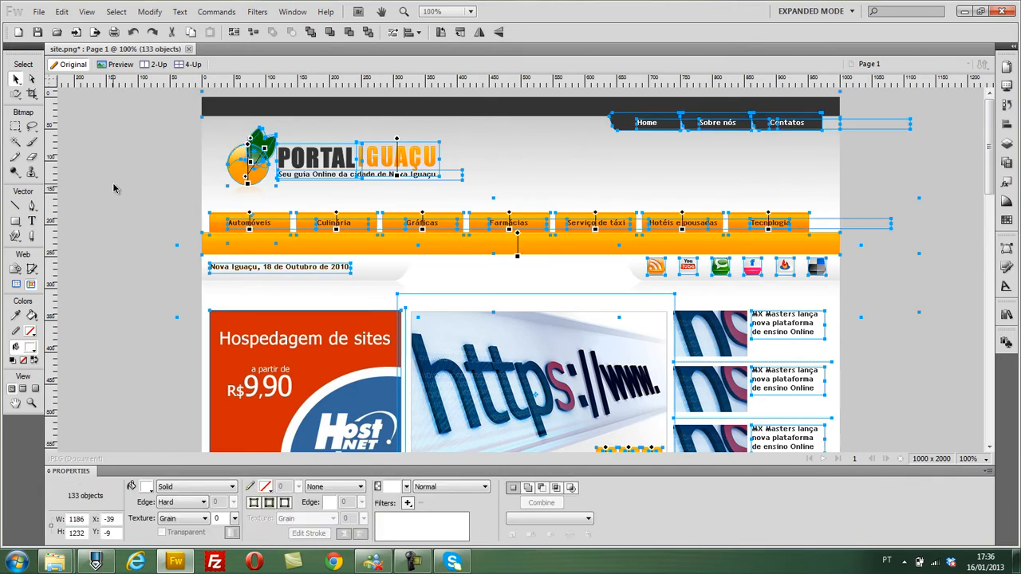
key(ctrl+x)
key(ctrl+v)
- Inspect the bg-topo object in the layer list, and clear all artwork from the page
click(1006, 67)
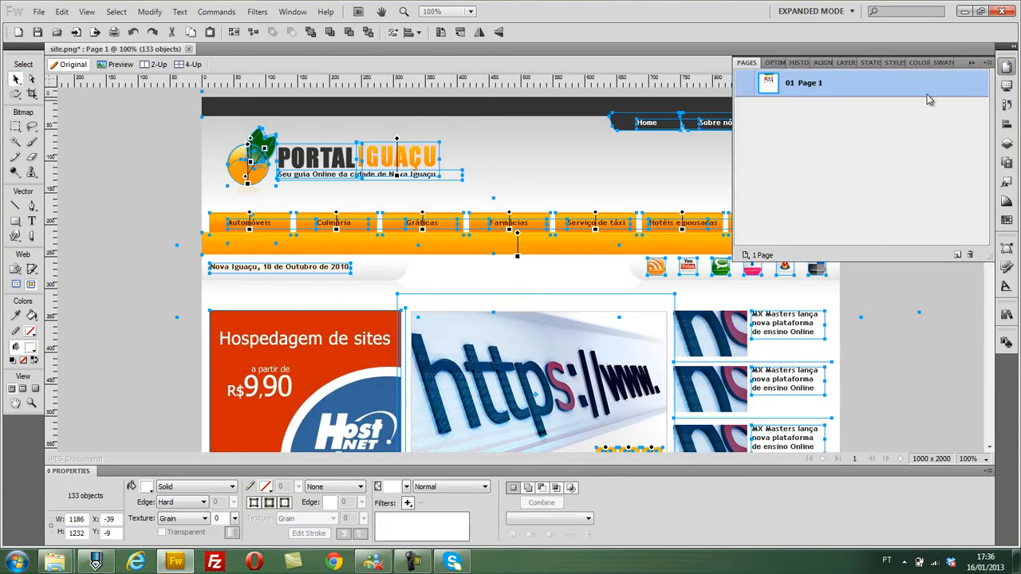
click(844, 63)
click(805, 147)
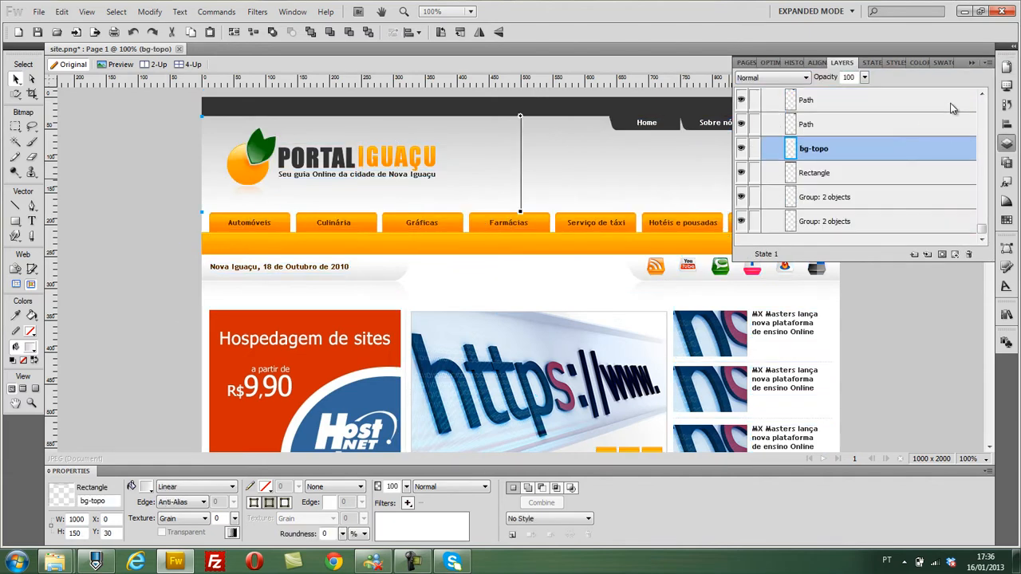
click(974, 63)
key(ctrl+a)
key(Delete)
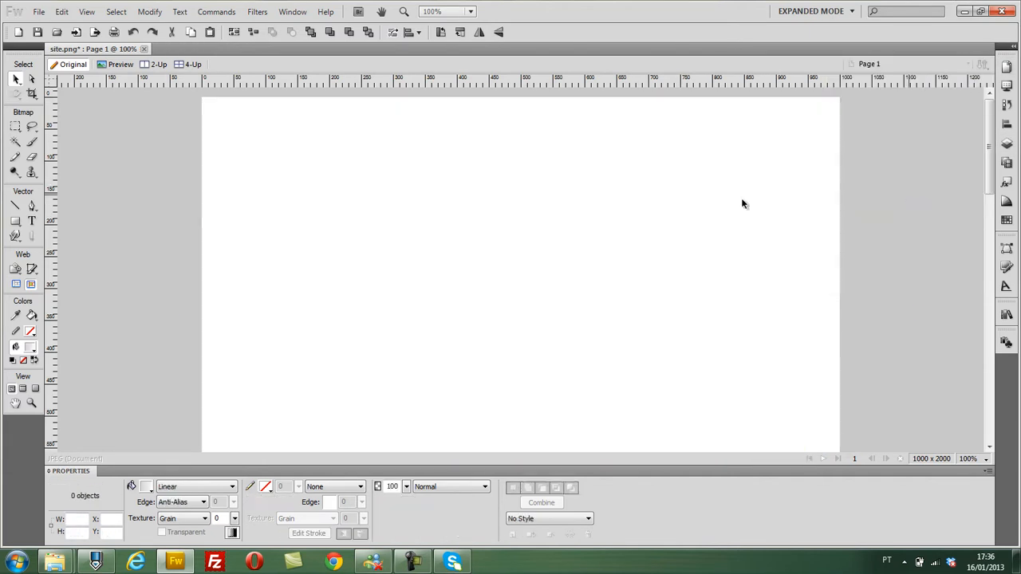
- Set the canvas width to 1440 pixels, keeping the centre anchor
click(149, 11)
mouse_move(164, 27)
click(376, 40)
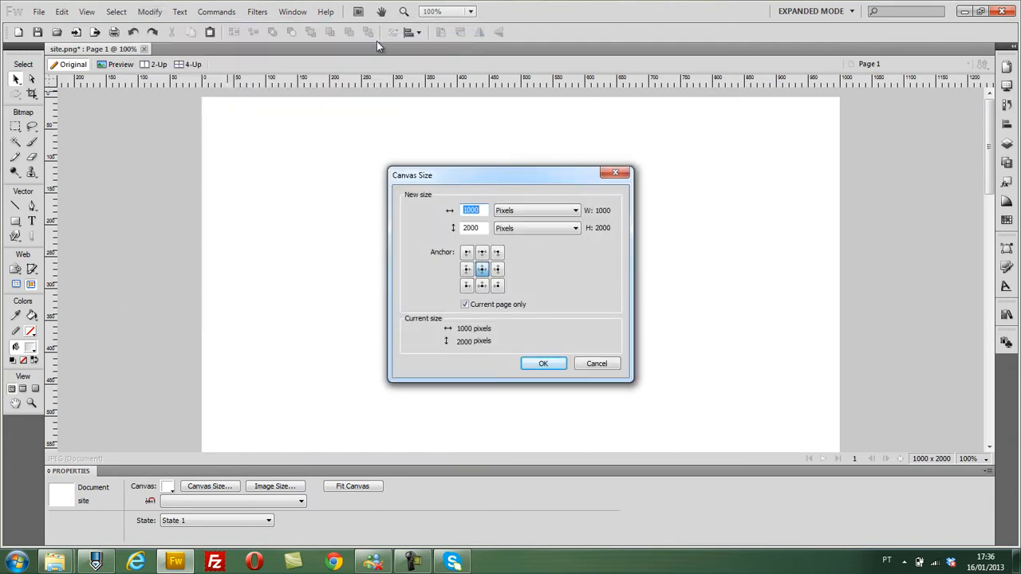
text(1440)
key(Tab)
key(Return)
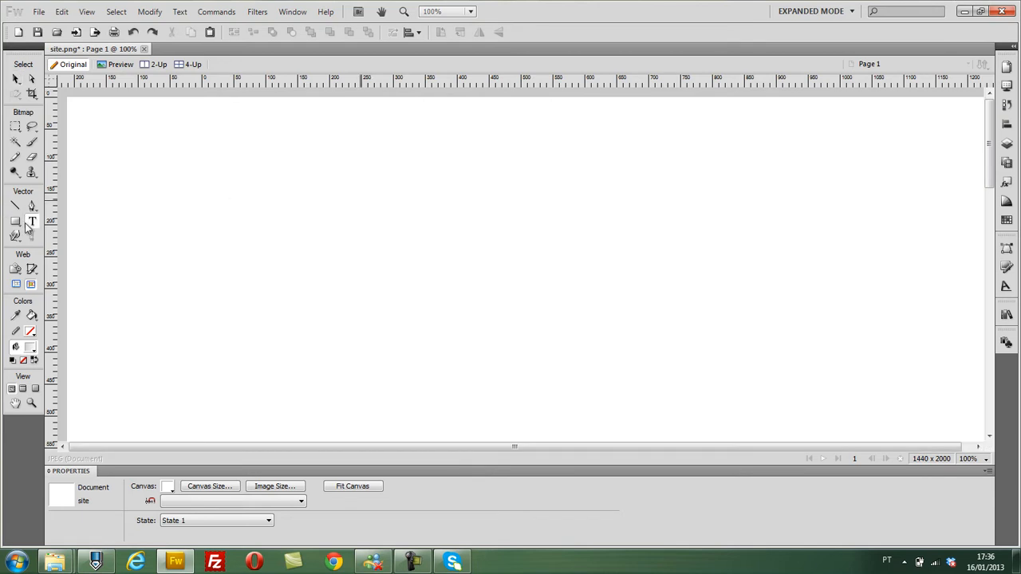
- Draw a rectangle about 93 px high along the canvas's upper edge with a solid fill and set its width to 1000 px
click(32, 221)
click(15, 221)
drag(250, 99, 547, 158)
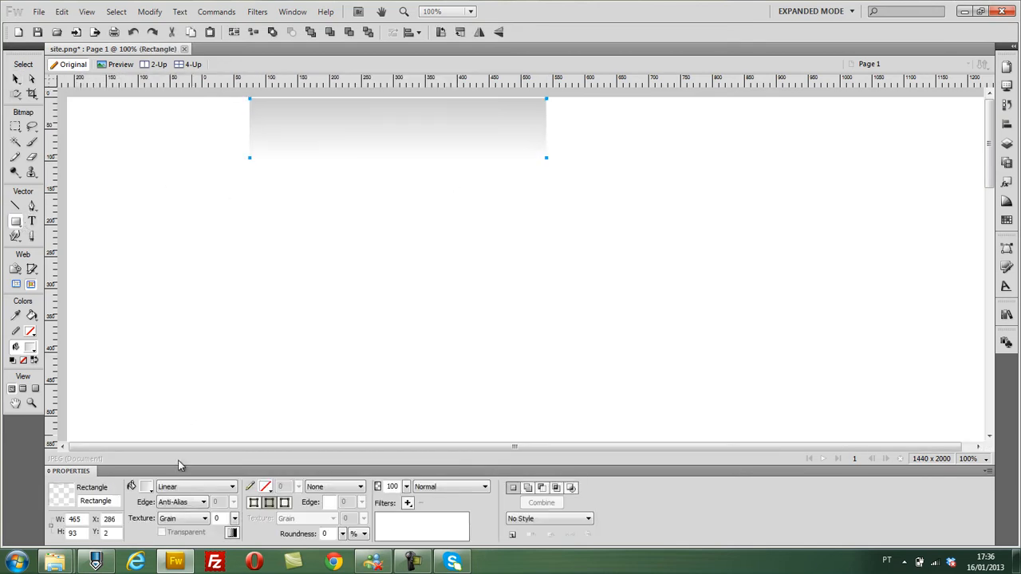
click(169, 487)
click(184, 404)
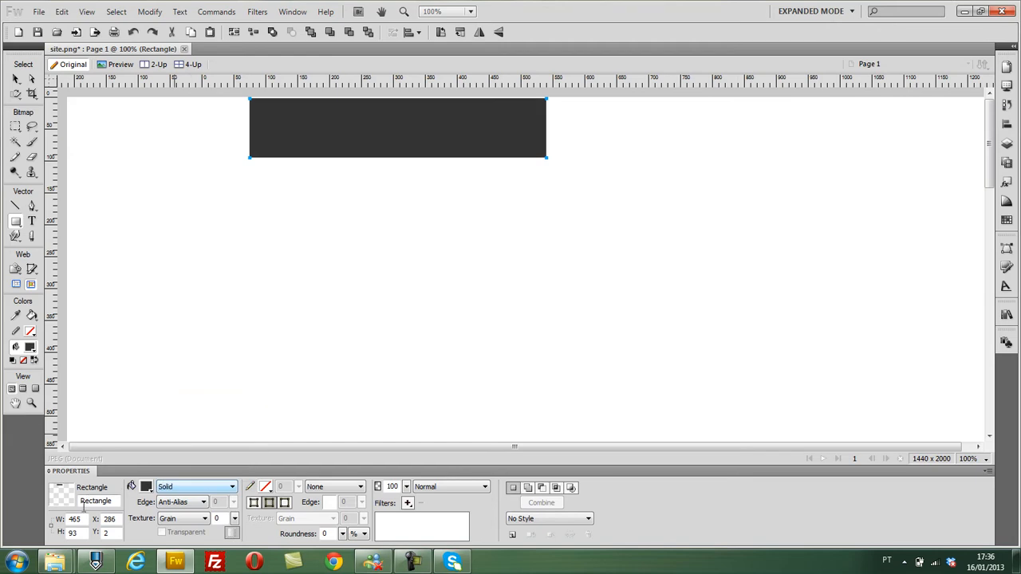
text(1000)
key(Return)
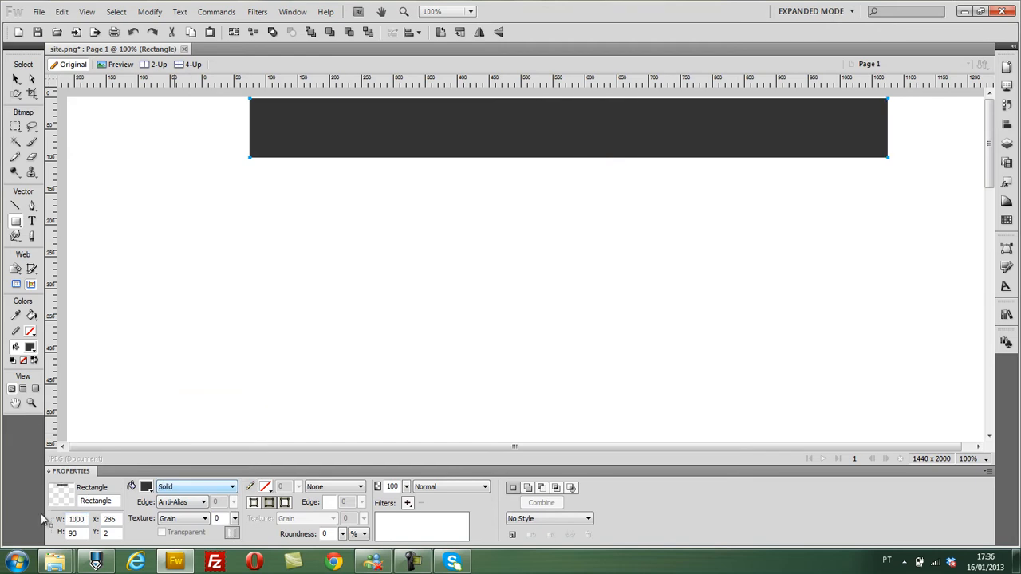
- Centre the 1000 px wide rectangle horizontally relative to the canvas
click(1007, 68)
click(1007, 124)
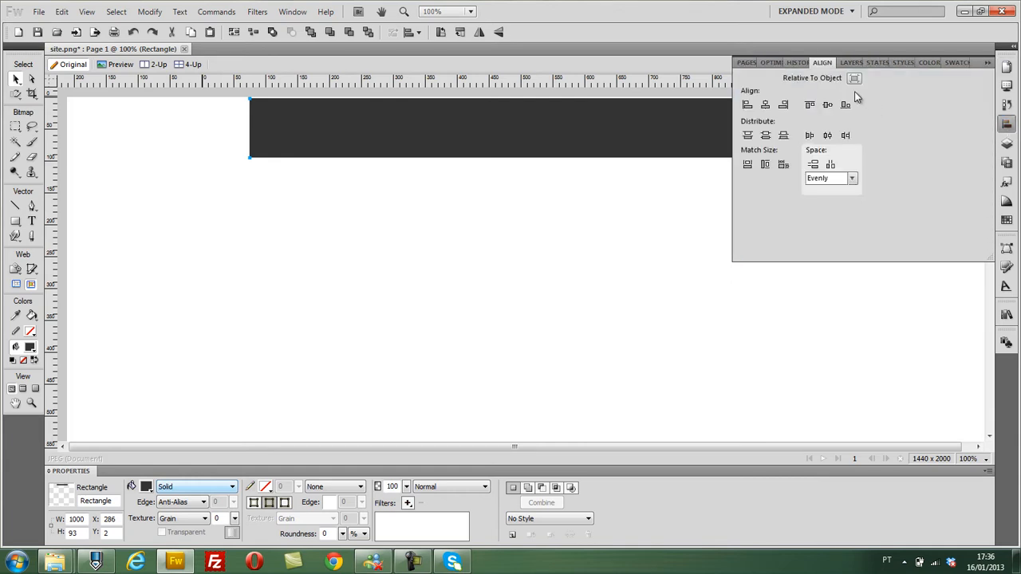
click(765, 104)
click(799, 215)
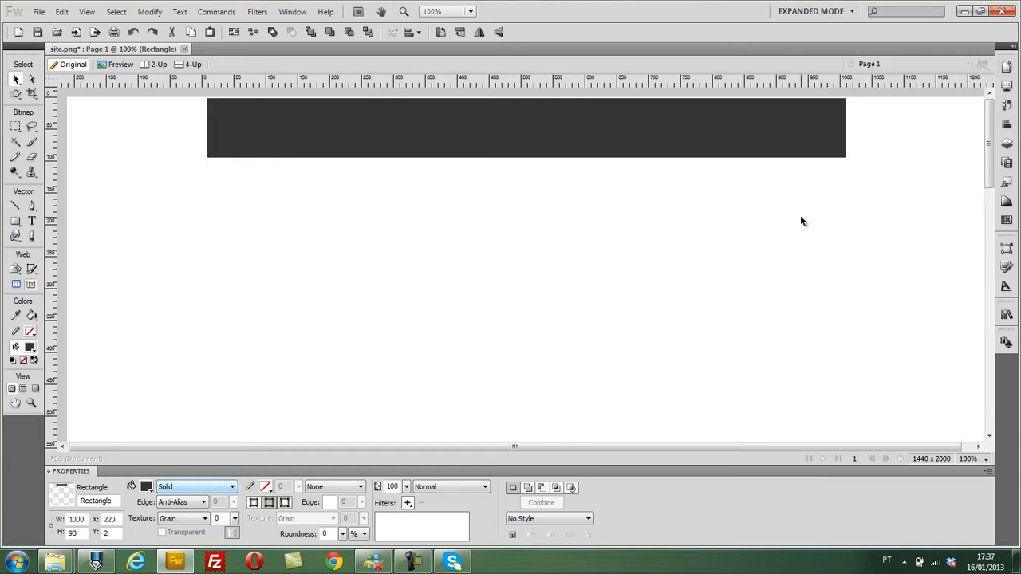
- Paste the site artwork and shift it horizontally to X 181 so its header lines up with the centred dark rectangle
key(ctrl+v)
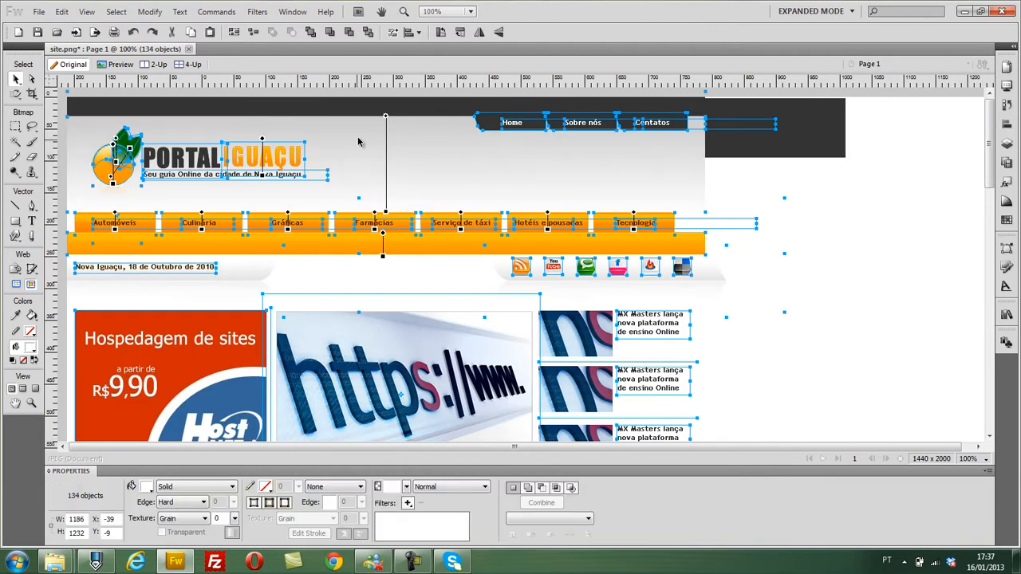
drag(358, 140, 499, 139)
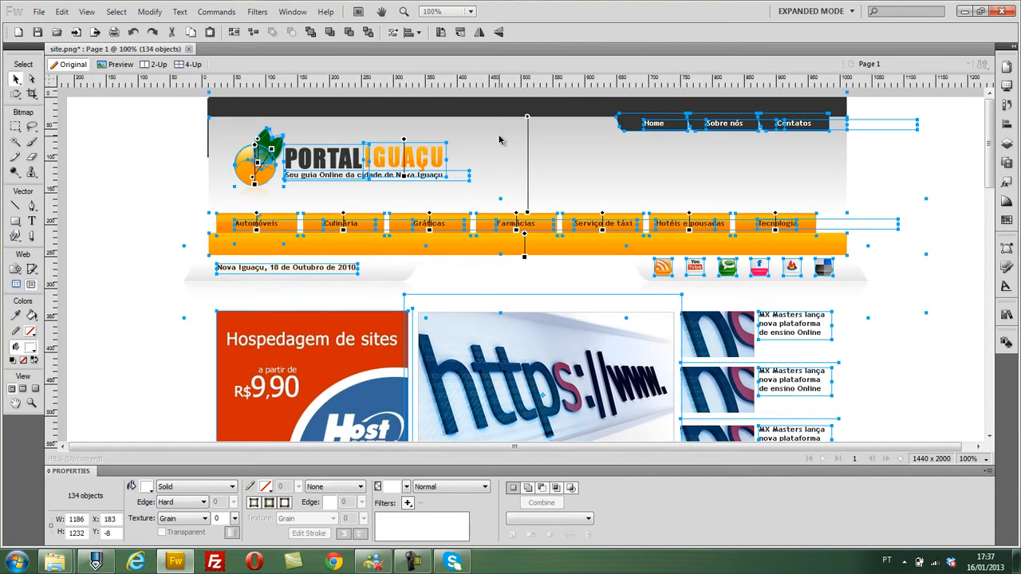
key(Left)
key(Left)
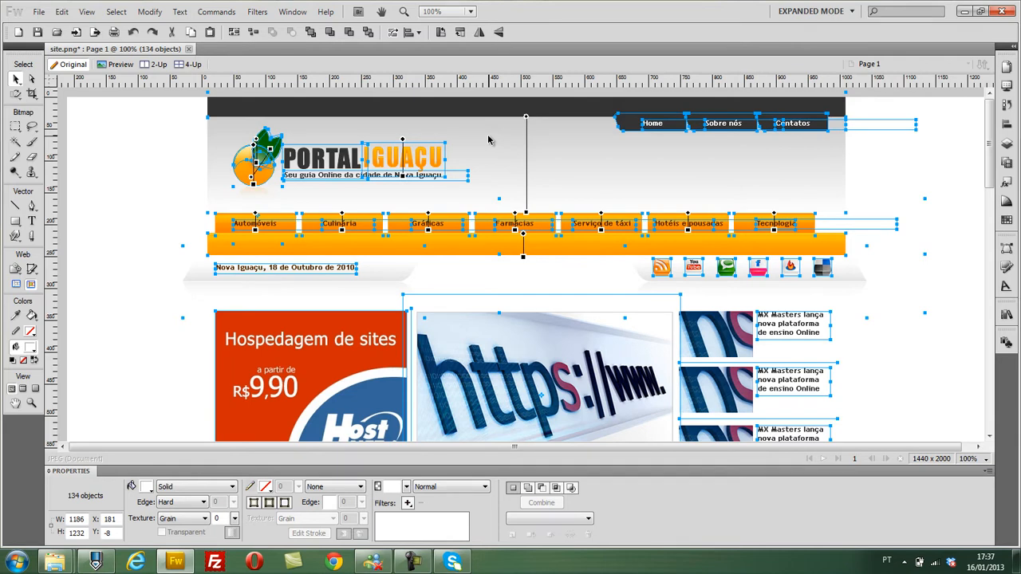
- Nudge the pasted artwork upward past the canvas's upper edge so less of the dark top bar shows
key(Down)
key(Down)
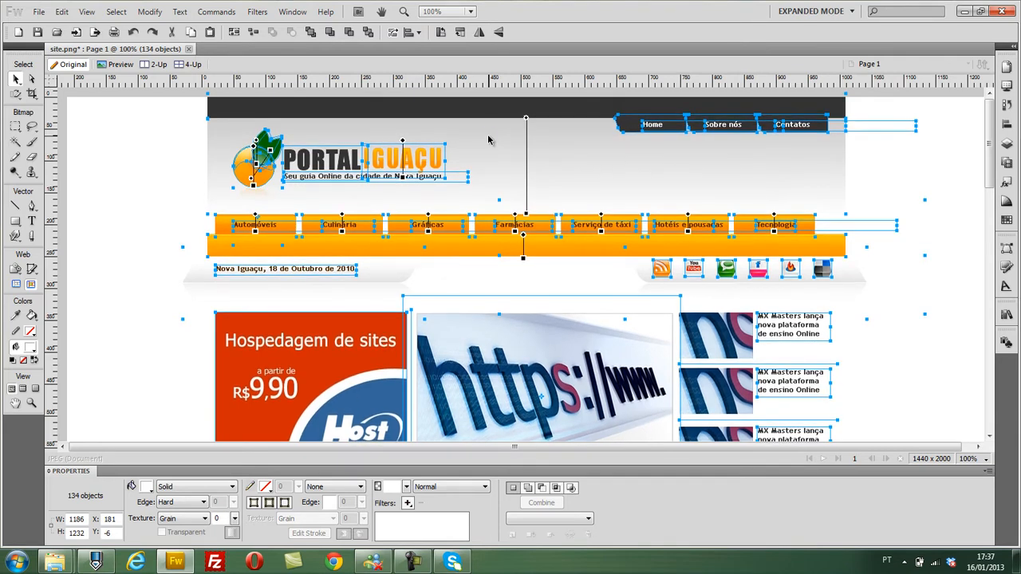
key(Up)
key(Up)
key(Up)
key(Up)
key(Up)
key(Up)
key(Up)
key(Up)
key(Up)
key(Up)
key(Up)
key(Up)
key(Up)
key(Up)
key(Up)
key(Up)
key(Up)
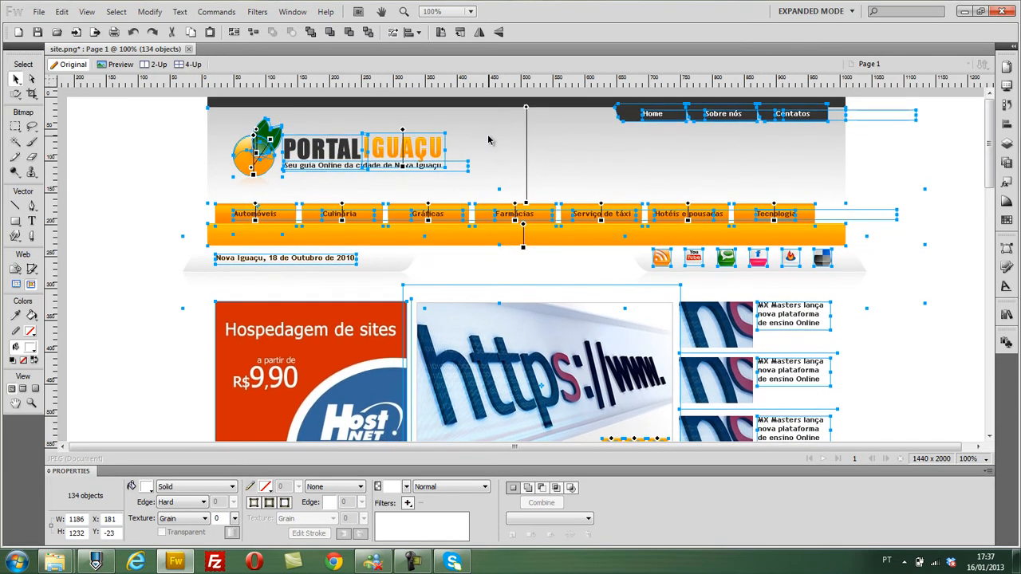
key(Up)
key(Up)
key(Up)
- Remove the dark helper rectangle and put the site artwork back at its aligned position
key(Delete)
click(488, 137)
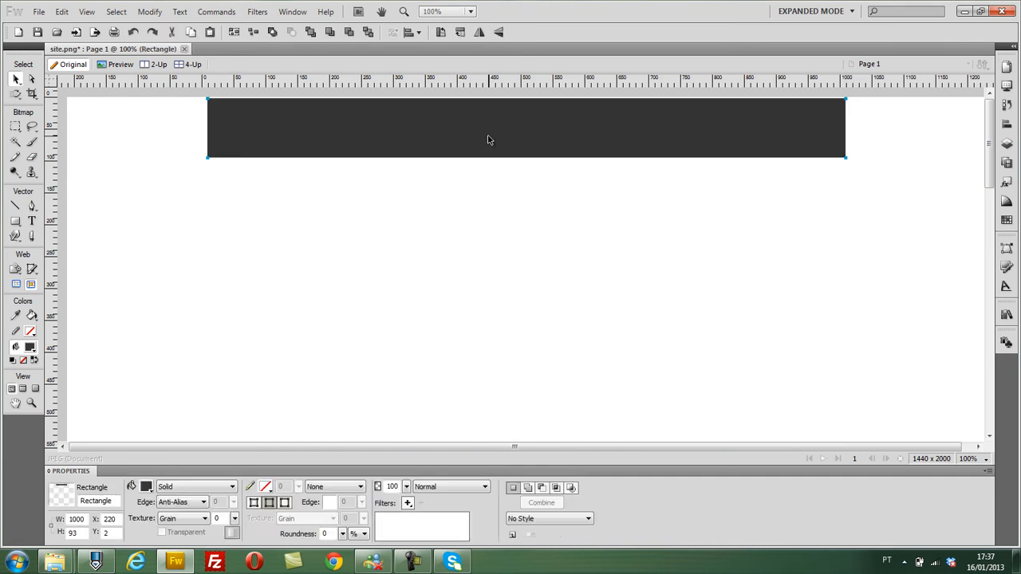
key(Delete)
key(ctrl+v)
click(109, 172)
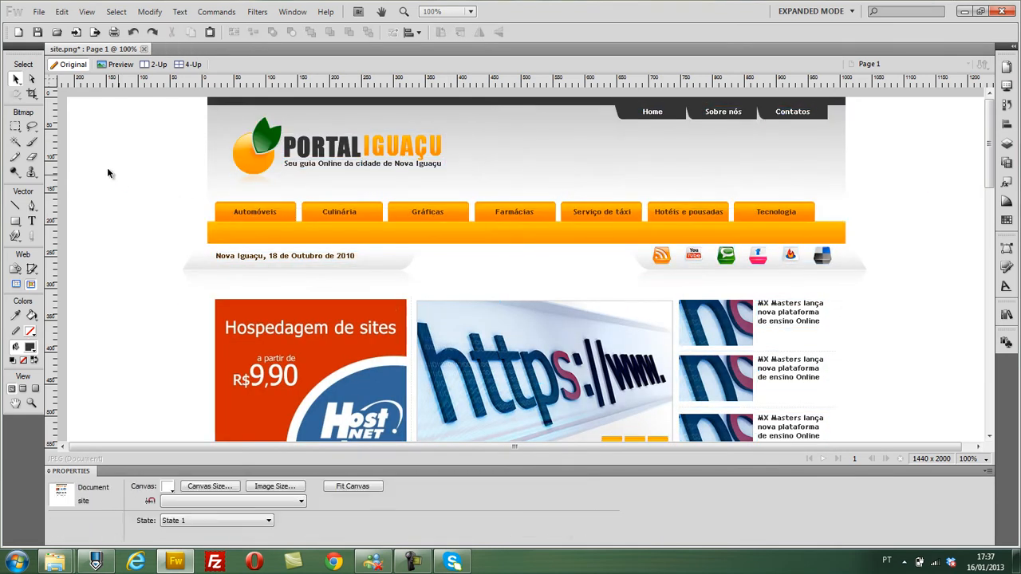
- Move the dark top bar past the canvas's left edge and stretch it to about 1525 px so it spans the full canvas width
click(218, 99)
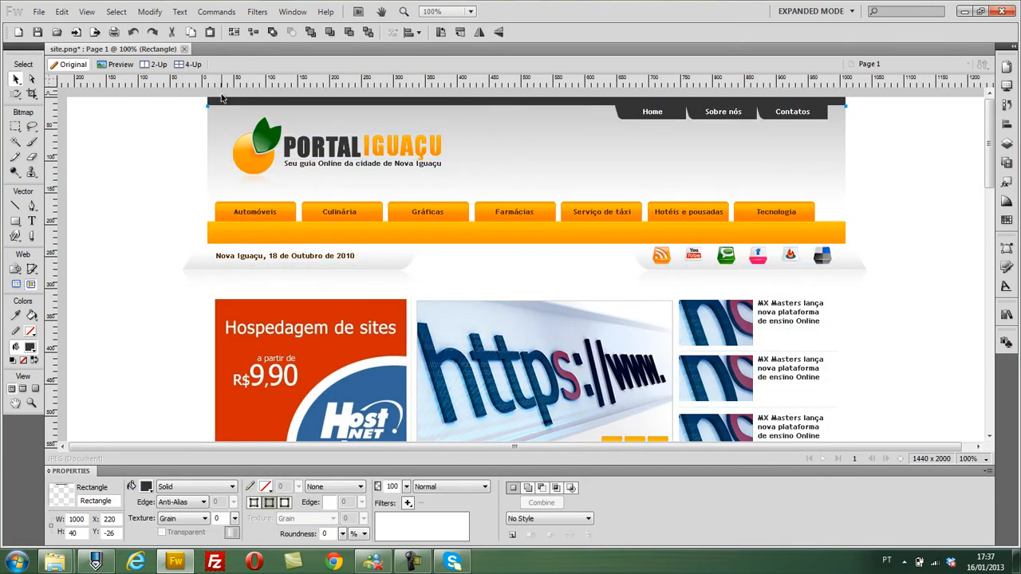
drag(234, 98, 86, 97)
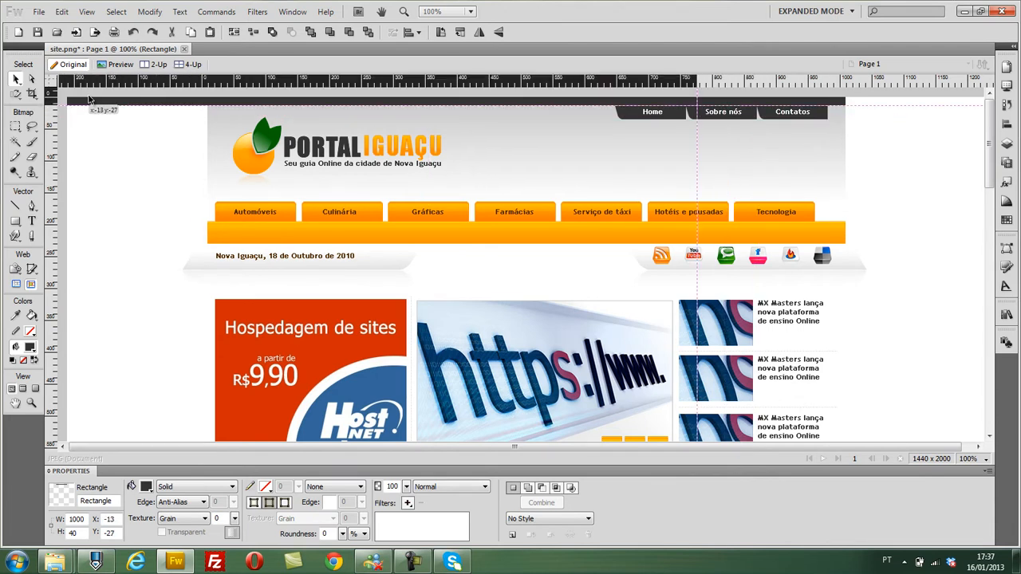
click(699, 109)
click(700, 105)
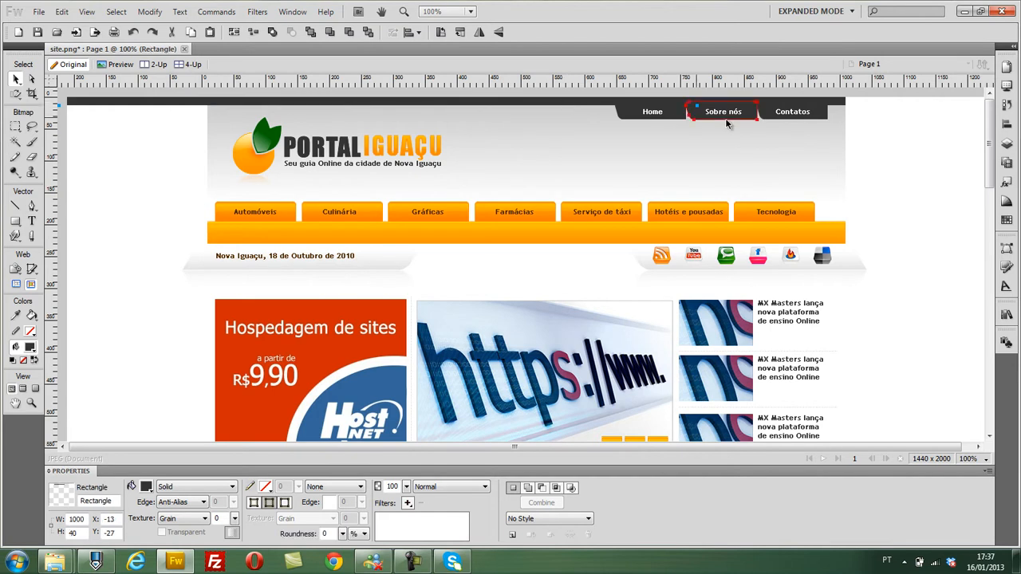
drag(698, 107, 1017, 105)
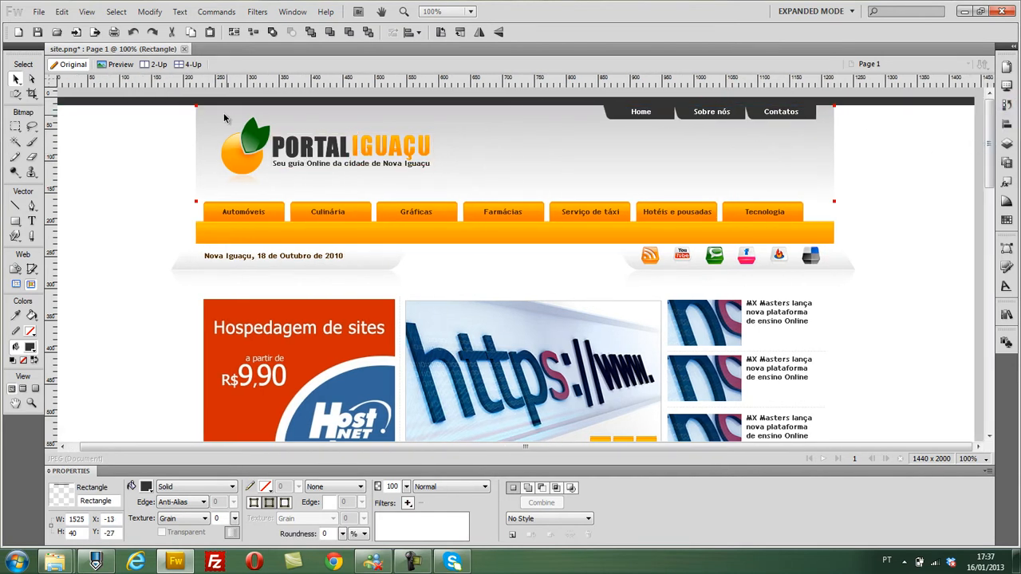
- Move the bg-topo gradient past the canvas's left edge and stretch it to about 1528 px wide to cover the full width
click(224, 118)
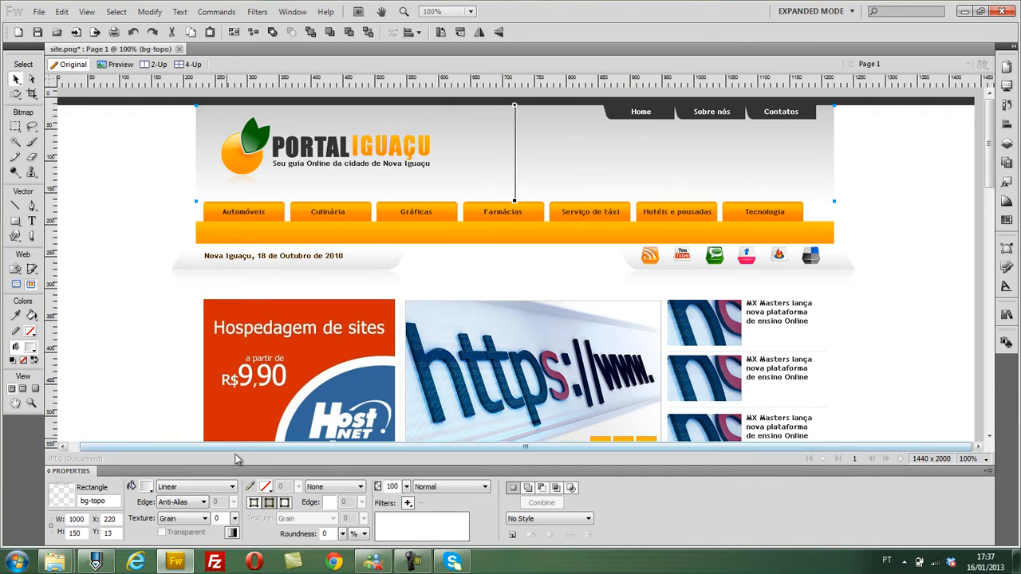
drag(236, 449, 224, 449)
drag(212, 137, 61, 138)
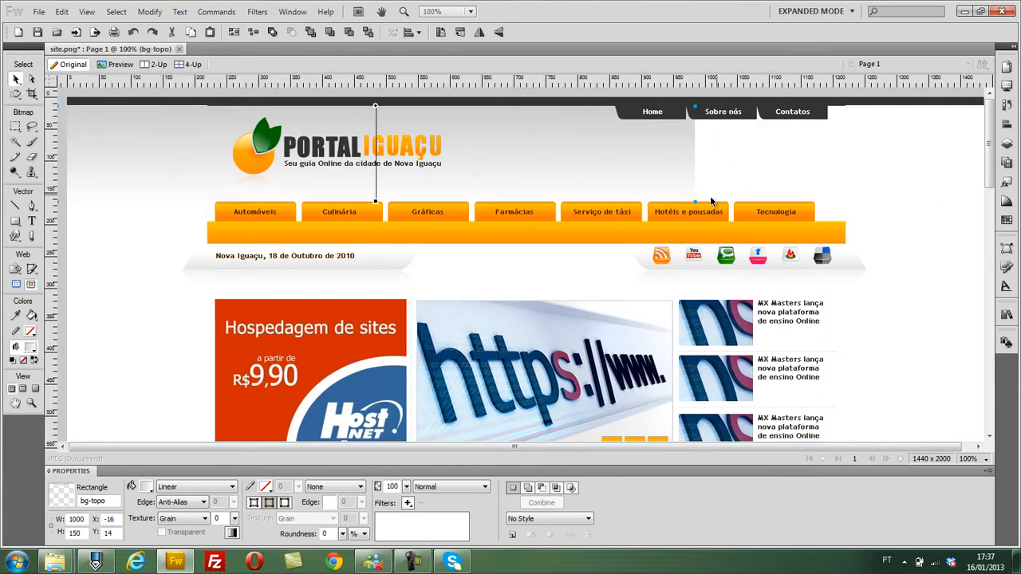
drag(693, 202, 1020, 207)
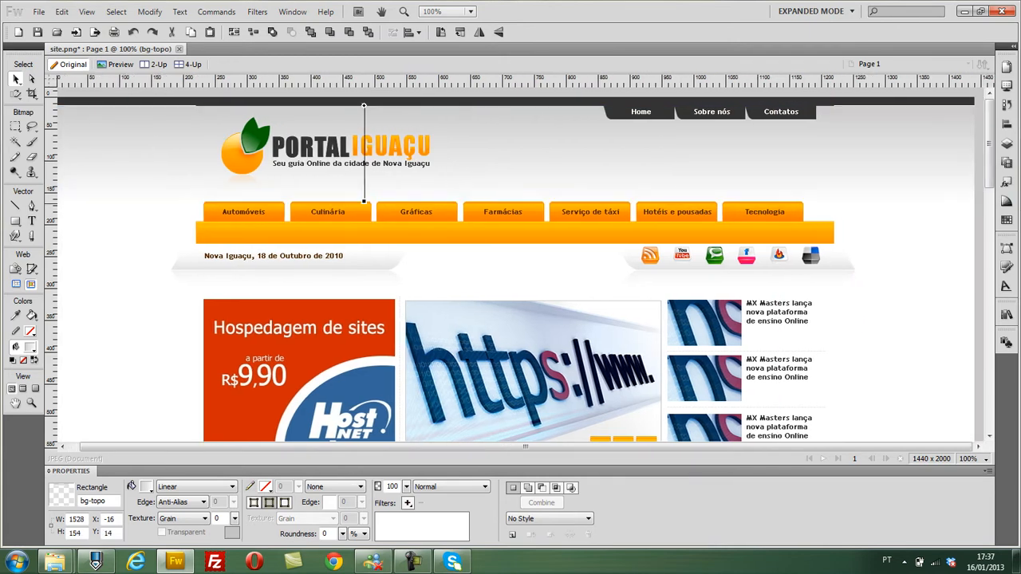
- Nudge the header gradient up and the dark top bar down to close the gap between them
click(962, 252)
click(903, 157)
key(Up)
key(Up)
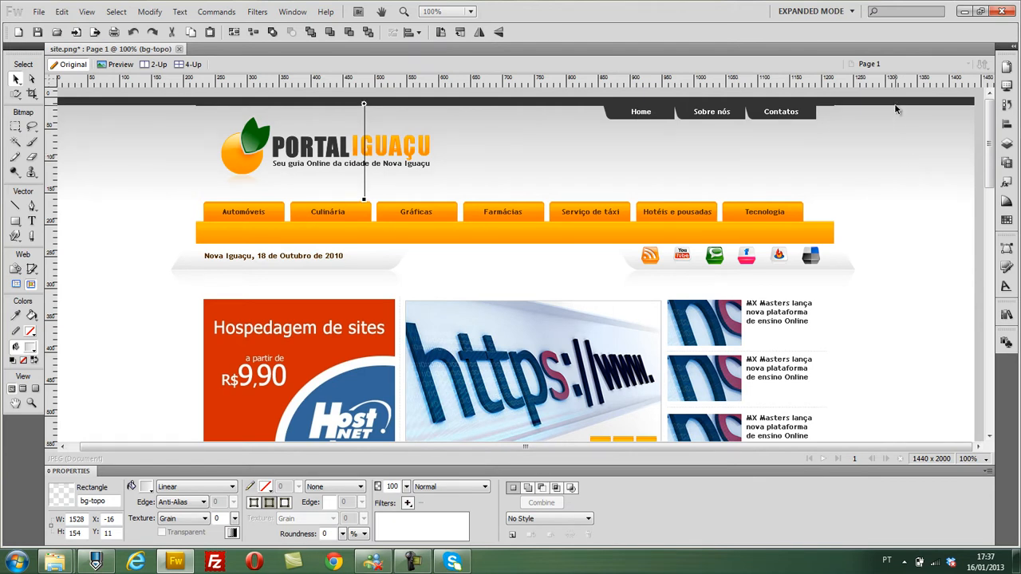
click(896, 105)
key(Down)
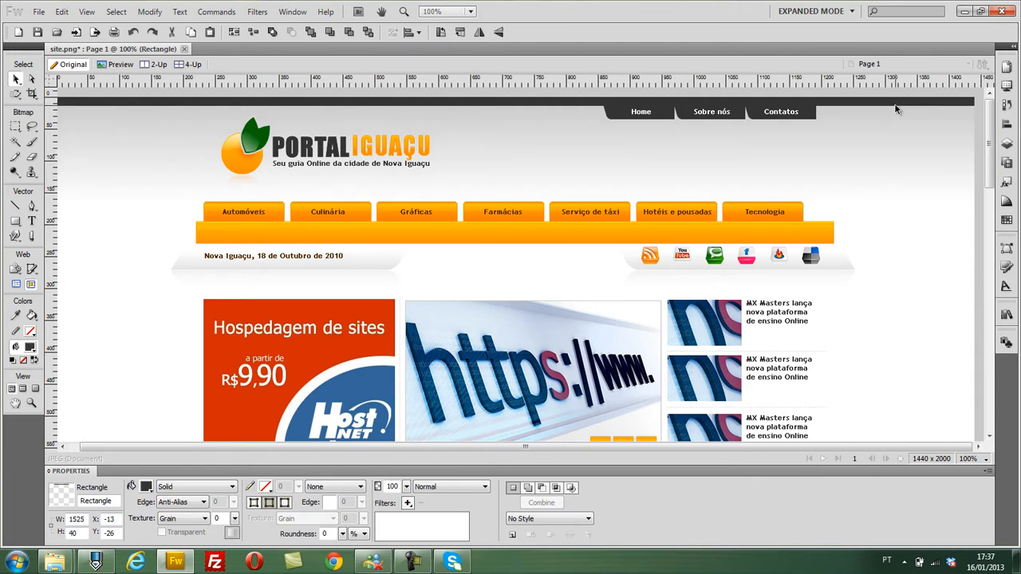
click(950, 289)
scroll(951, 289, down, 1)
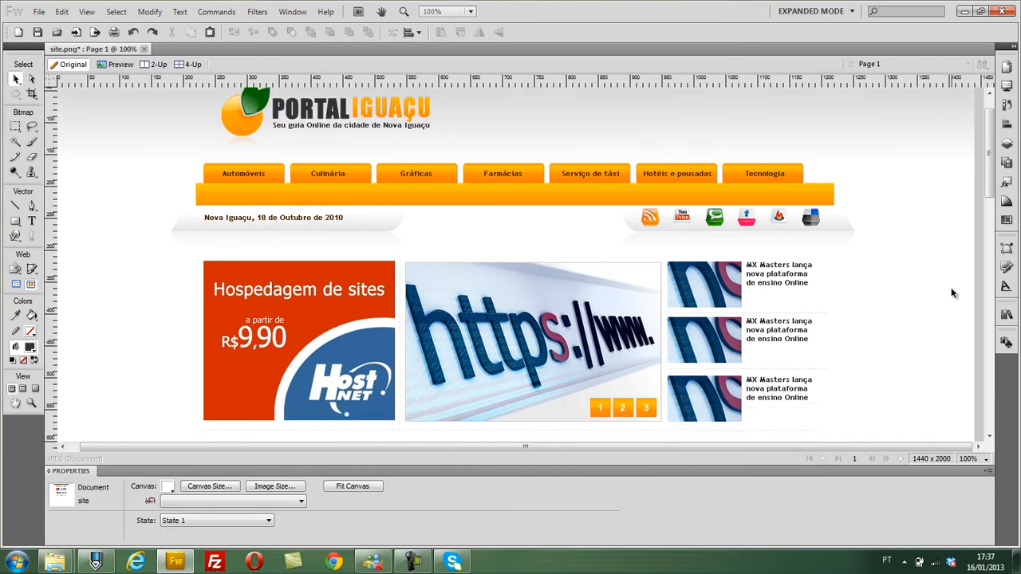
scroll(950, 294, up, 1)
scroll(125, 259, down, 8)
scroll(124, 258, up, 8)
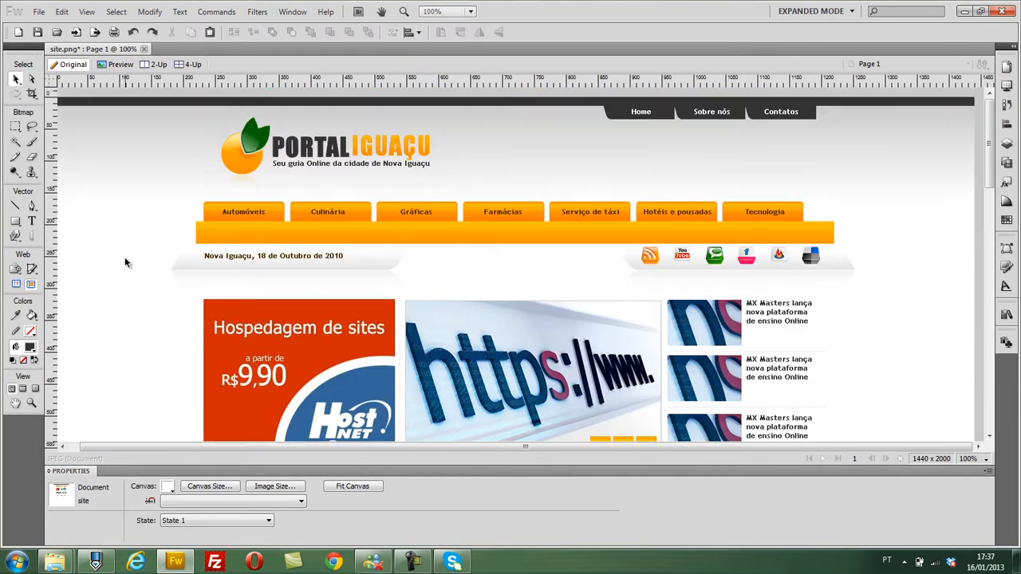
- Draw a dark rectangle about 399 px high over the header area and set its width to 1000 px
drag(15, 221, 32, 233)
drag(183, 103, 848, 356)
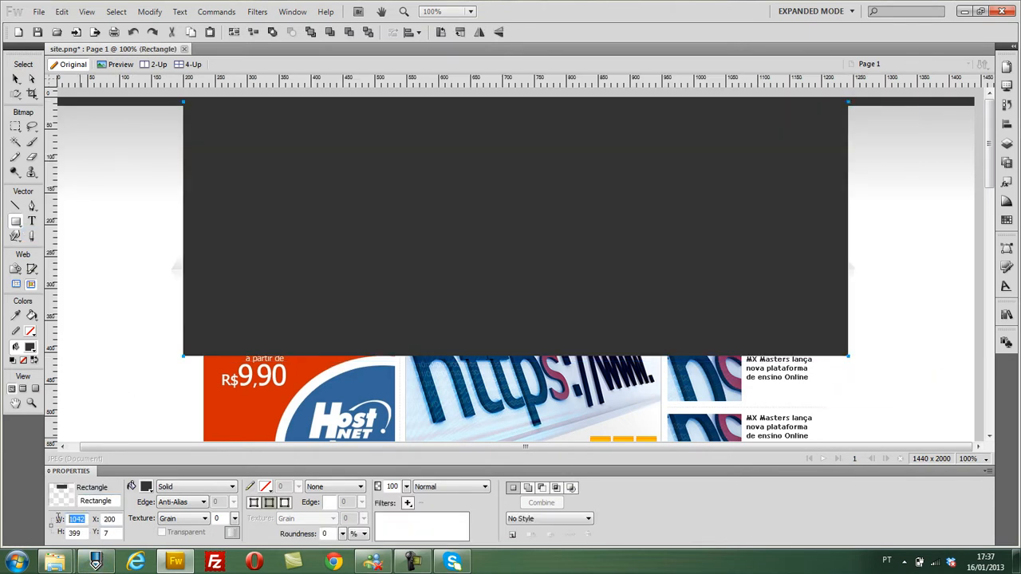
key(Return)
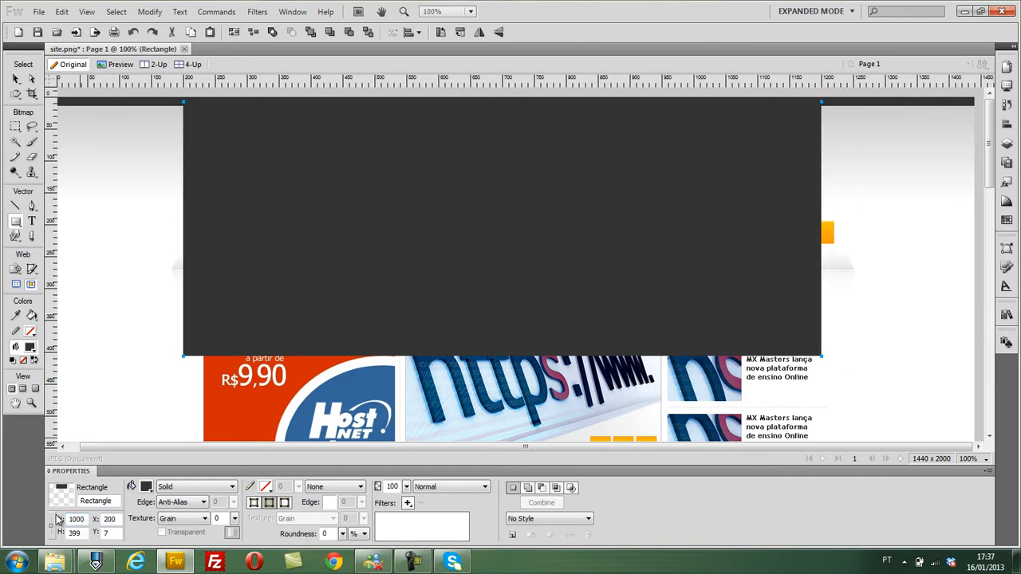
- Align the large header-covering rectangle to the horizontal centre of the canvas
click(16, 79)
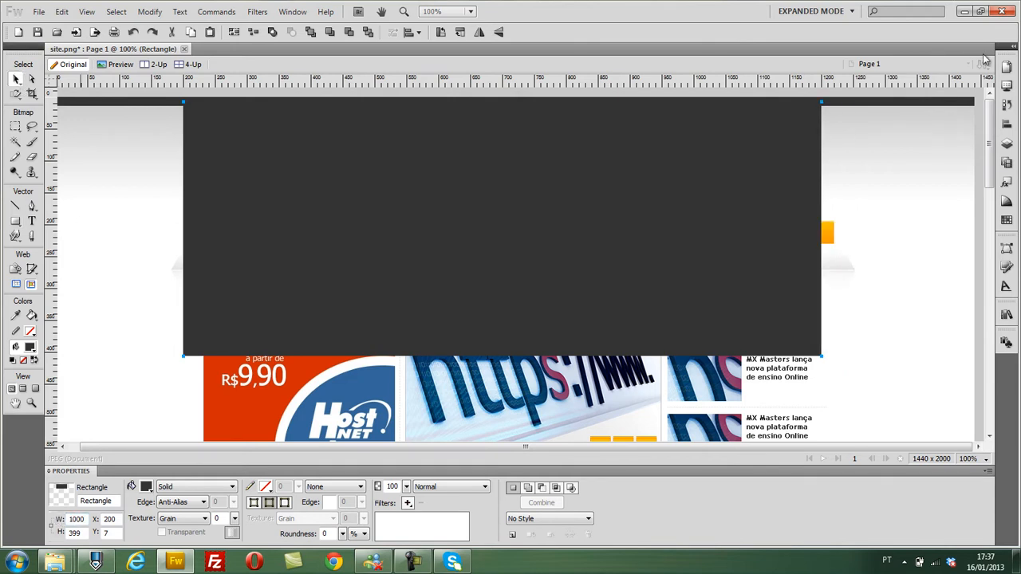
click(1005, 124)
click(766, 104)
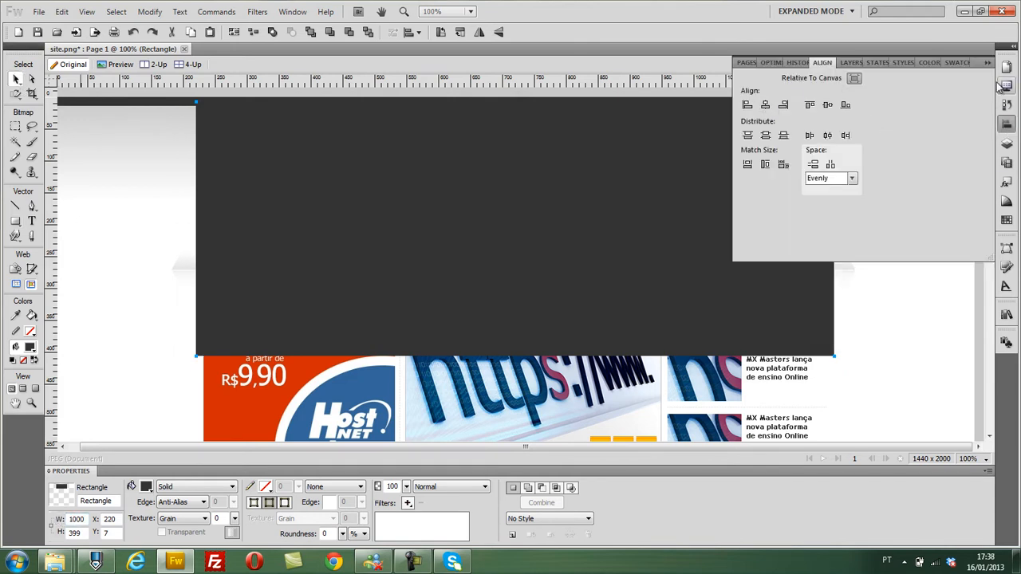
click(987, 63)
- Place a vertical guide on the large rectangle's left edge and check the rectangle's side edges at 300% zoom
drag(47, 272, 195, 273)
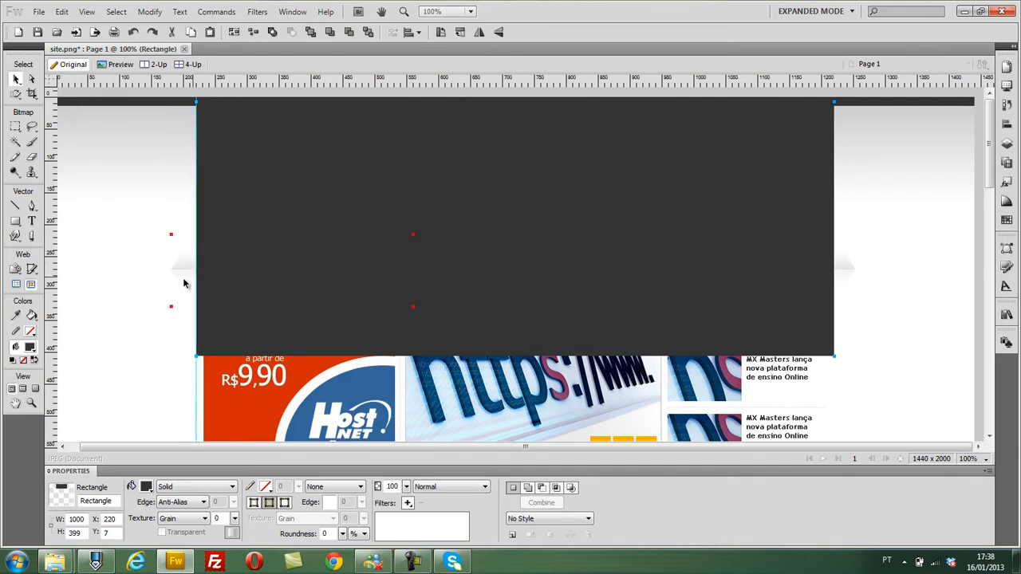
key(ctrl+equal)
key(ctrl+equal)
drag(417, 446, 232, 449)
scroll(204, 243, up, 3)
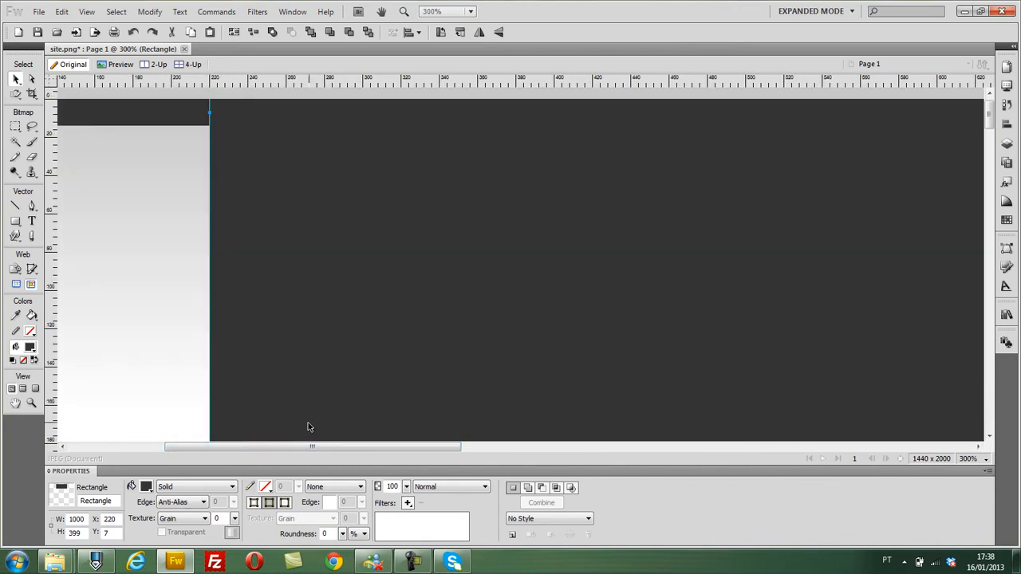
drag(446, 447, 961, 449)
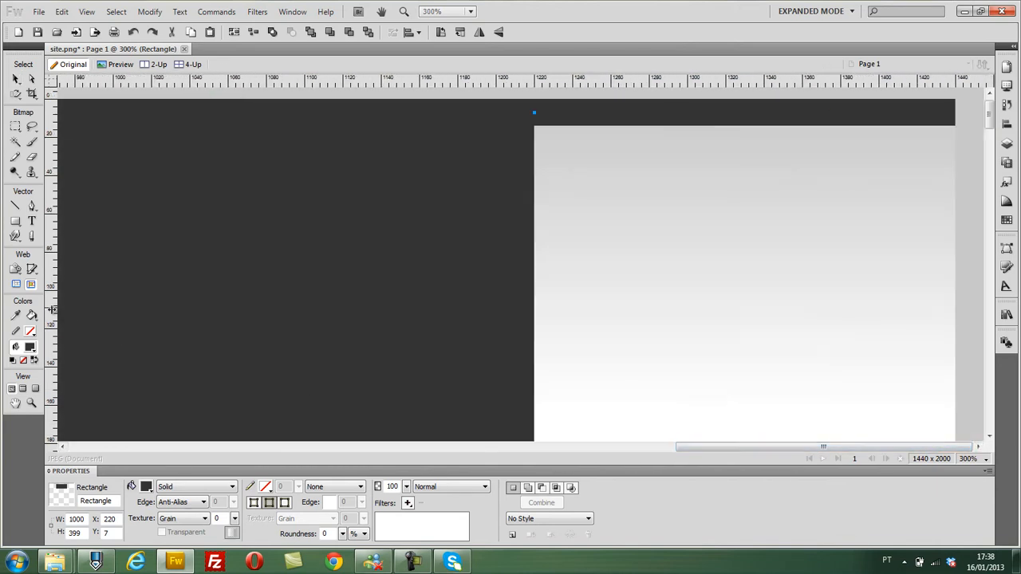
- Place a vertical guide on the large dark rectangle's right edge, then delete the rectangle and return to 100% zoom
drag(51, 309, 534, 317)
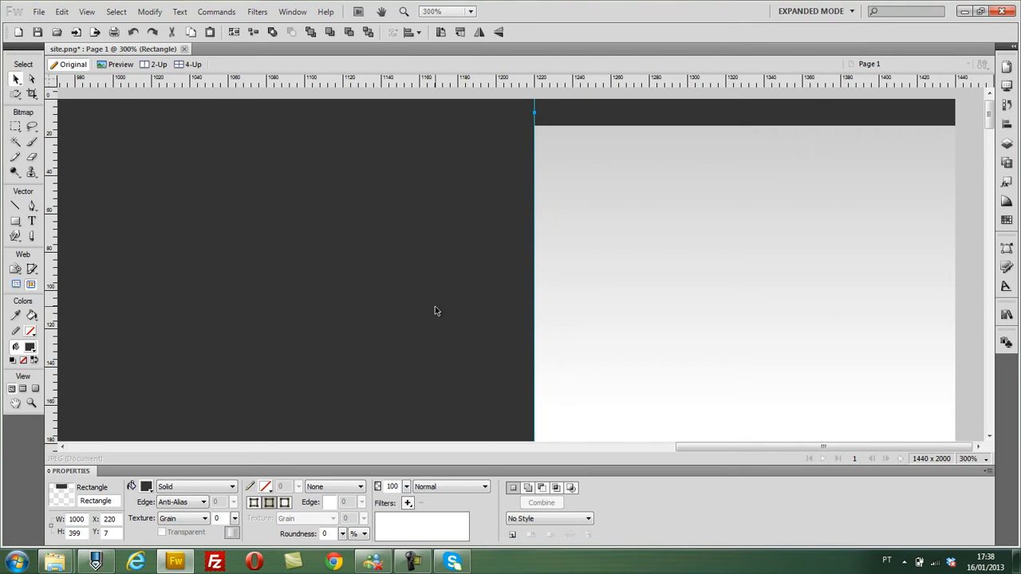
key(Delete)
scroll(567, 403, down, 3)
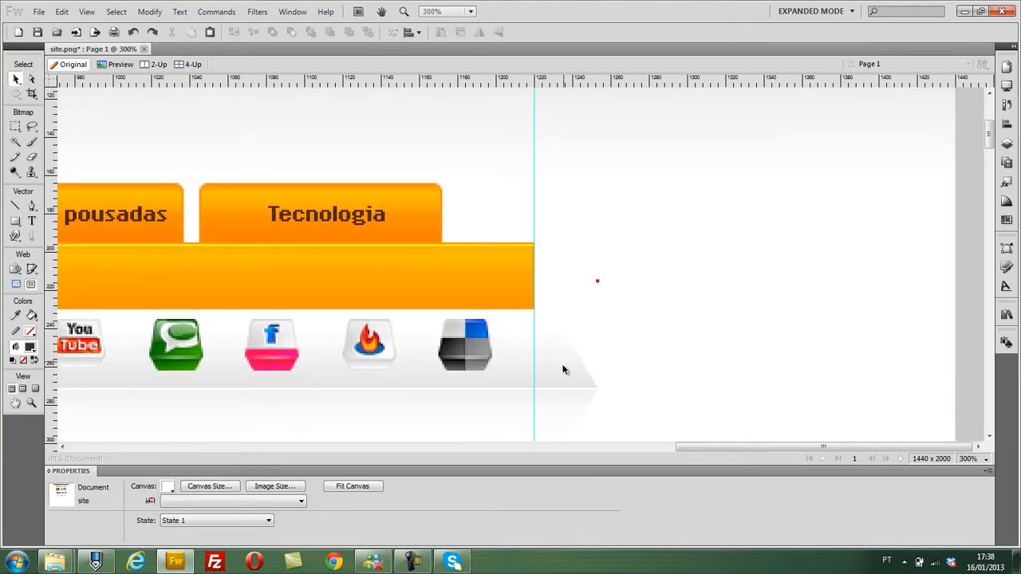
drag(698, 448, 135, 461)
click(973, 460)
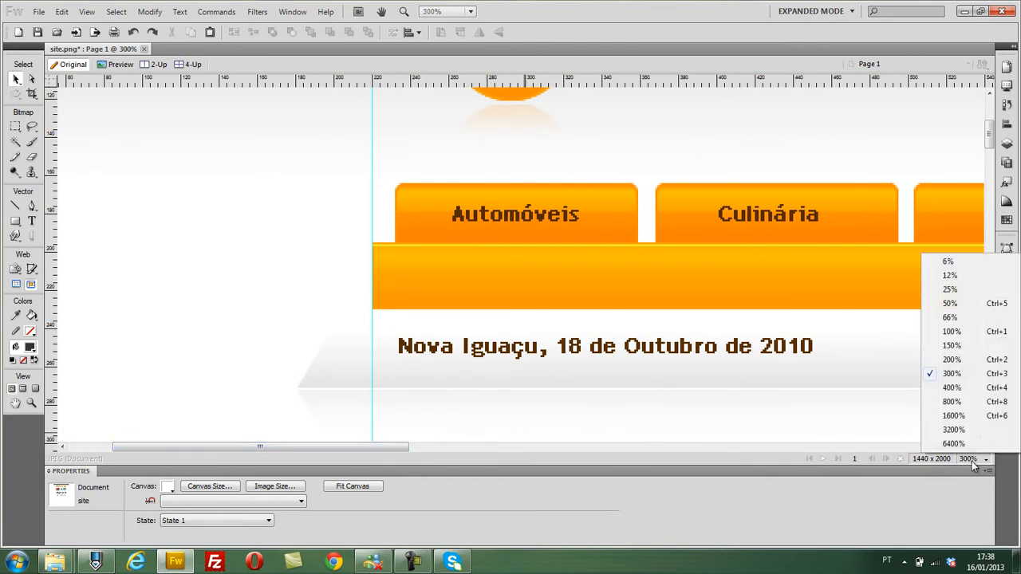
click(955, 331)
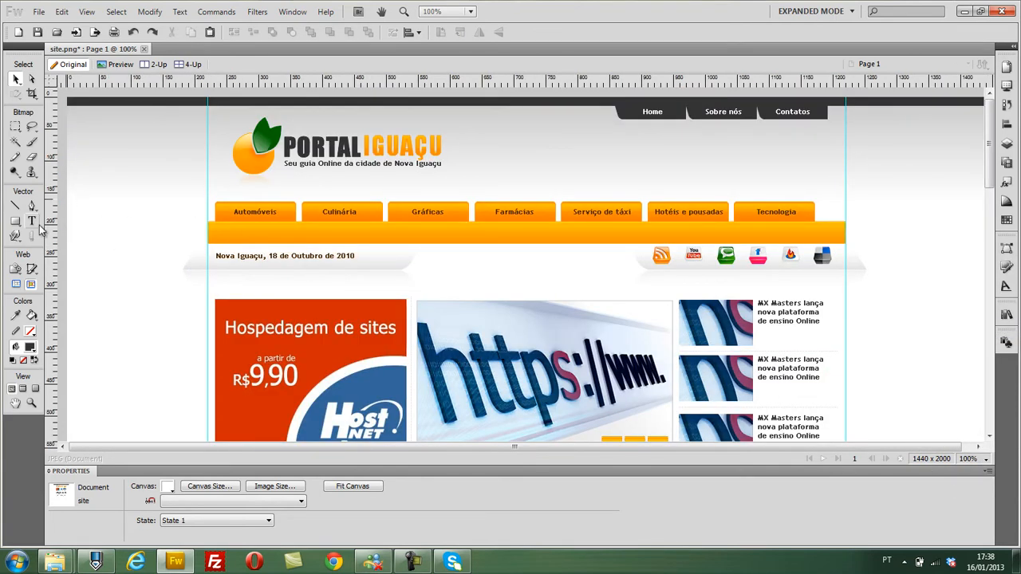
- Delete the thin grey separator line beneath the lowest row of news boxes with the VER MAIS buttons
click(211, 268)
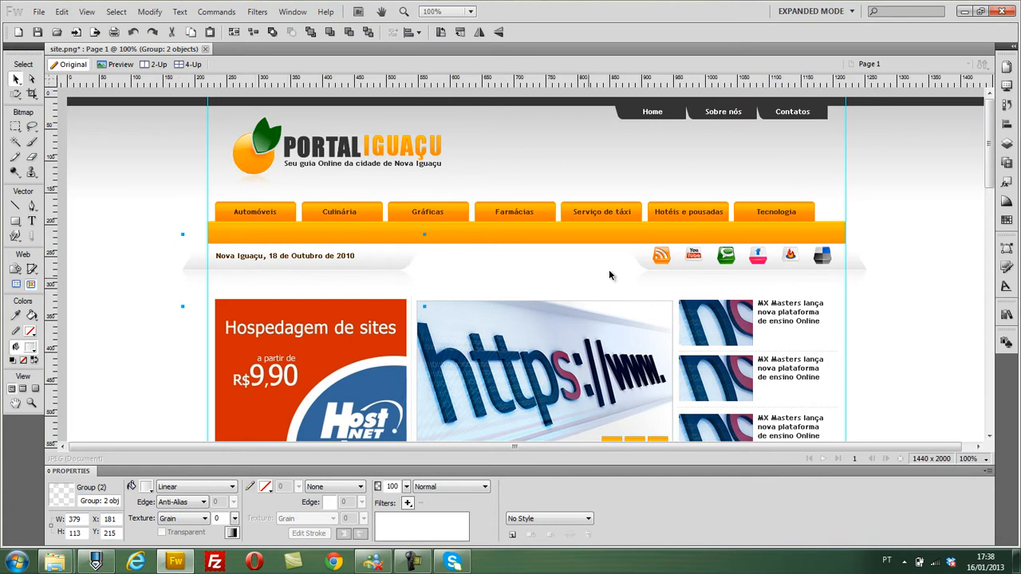
click(110, 208)
scroll(98, 246, down, 3)
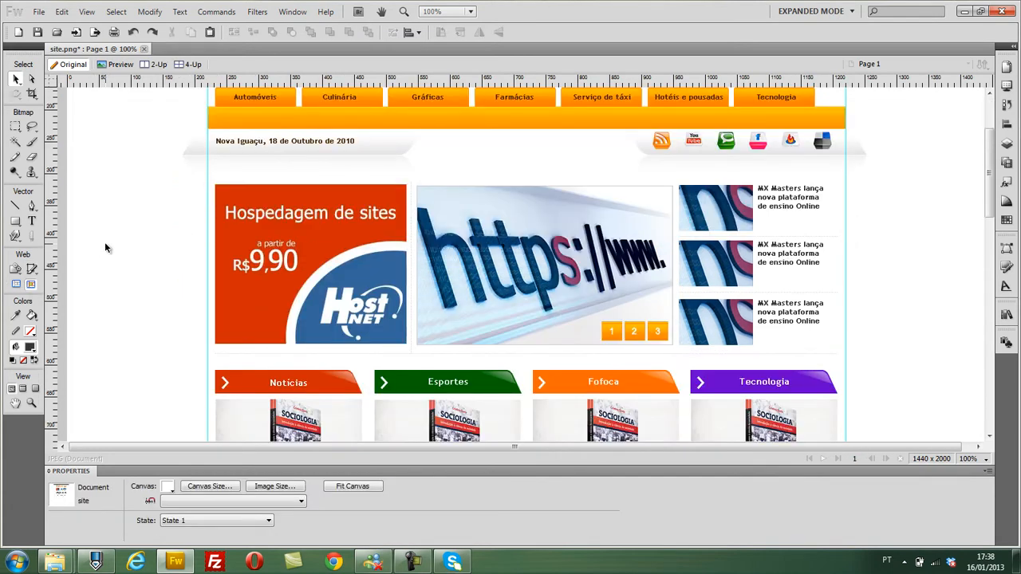
scroll(104, 242, down, 11)
scroll(104, 240, up, 13)
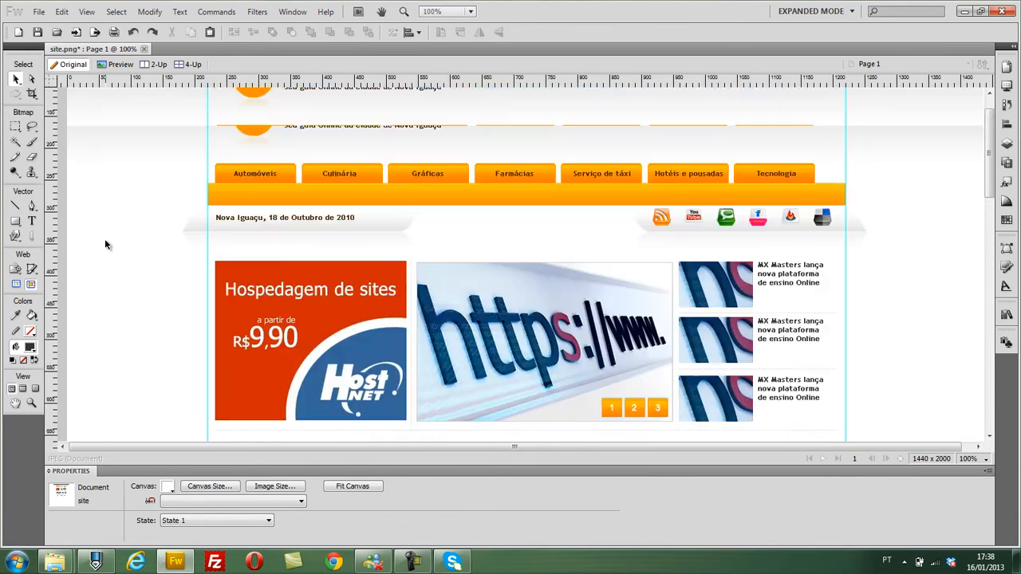
scroll(104, 240, down, 18)
scroll(104, 242, down, 1)
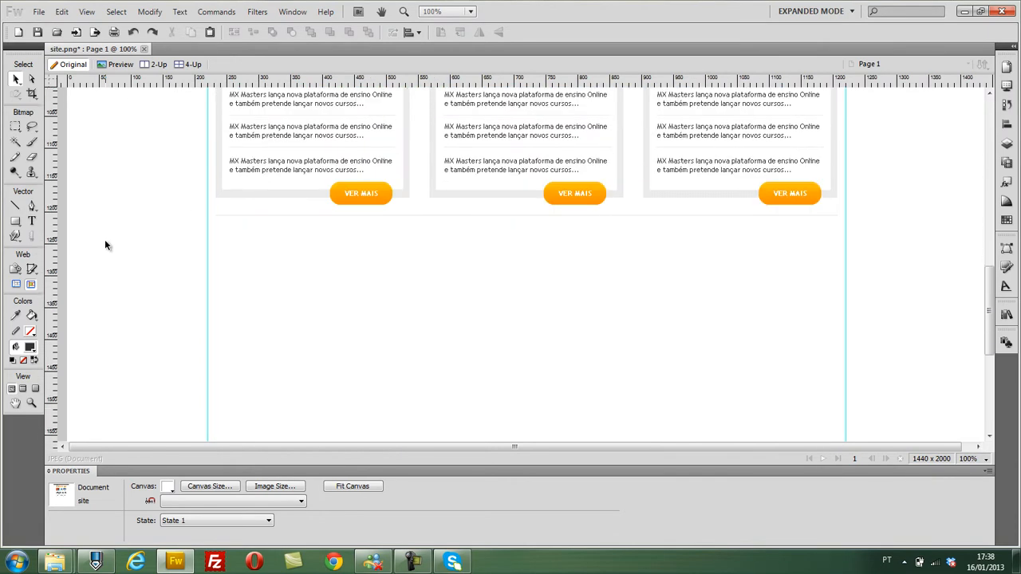
click(21, 226)
click(32, 232)
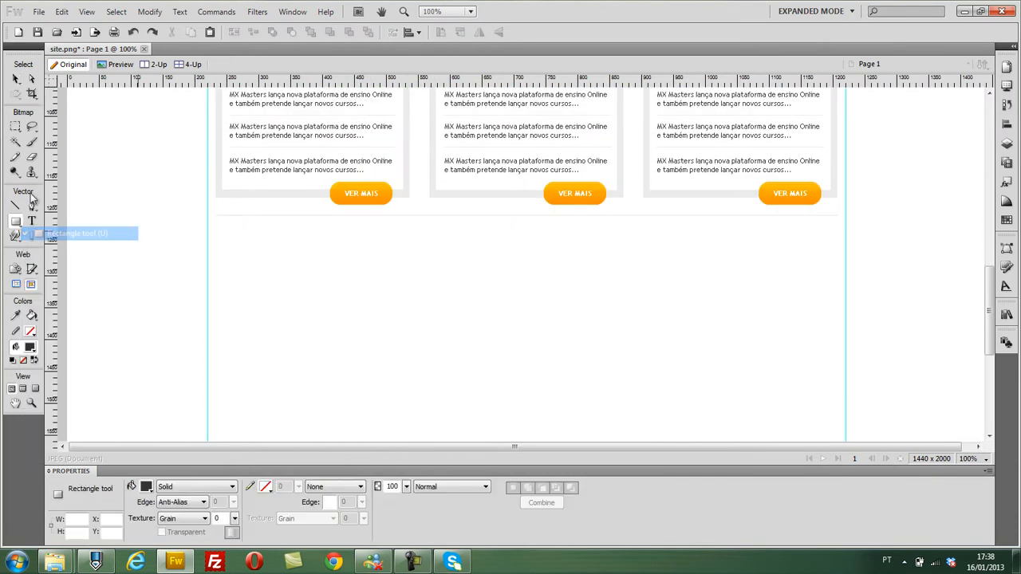
click(16, 79)
click(265, 215)
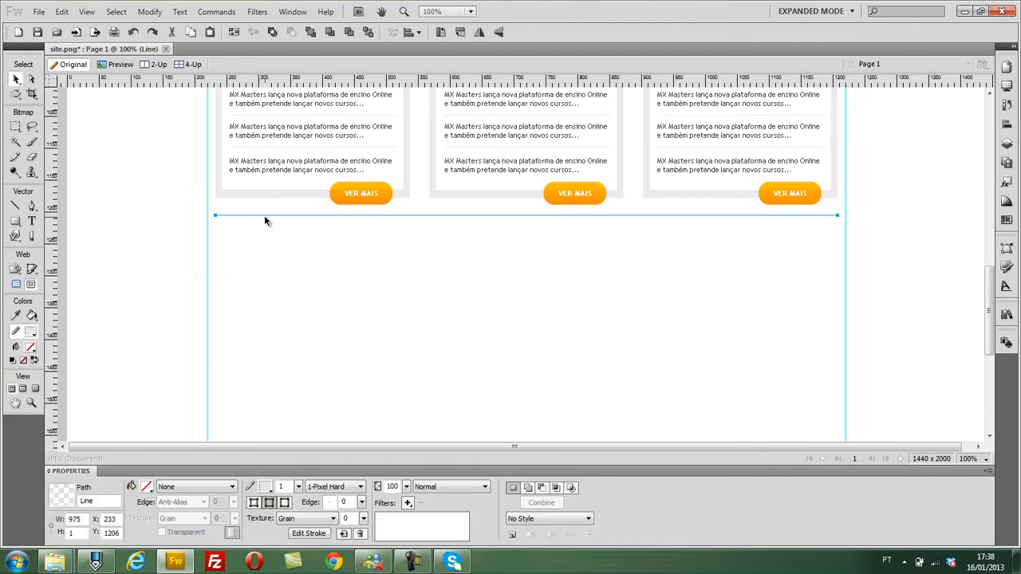
key(Delete)
- Draw a footer rectangle about 1502 by 216 px across the canvas below the news boxes, with dark grey fill and no stroke
click(15, 220)
drag(62, 230, 985, 365)
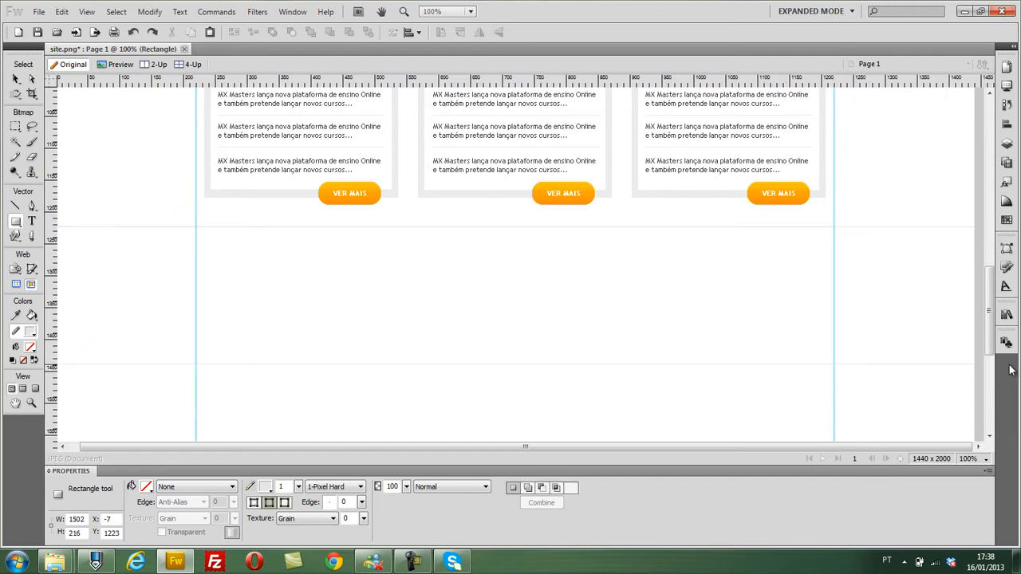
click(163, 488)
click(147, 487)
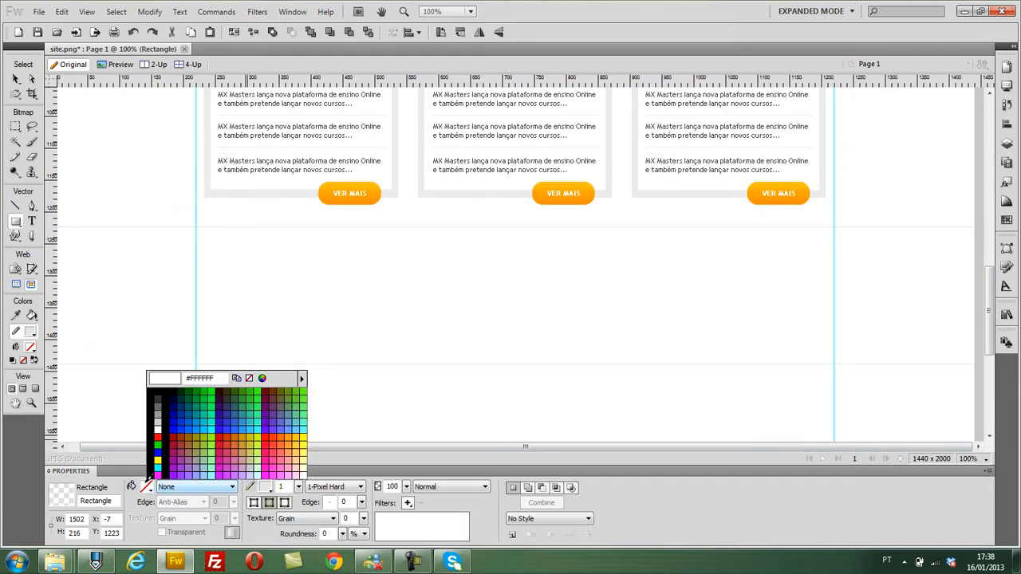
click(158, 398)
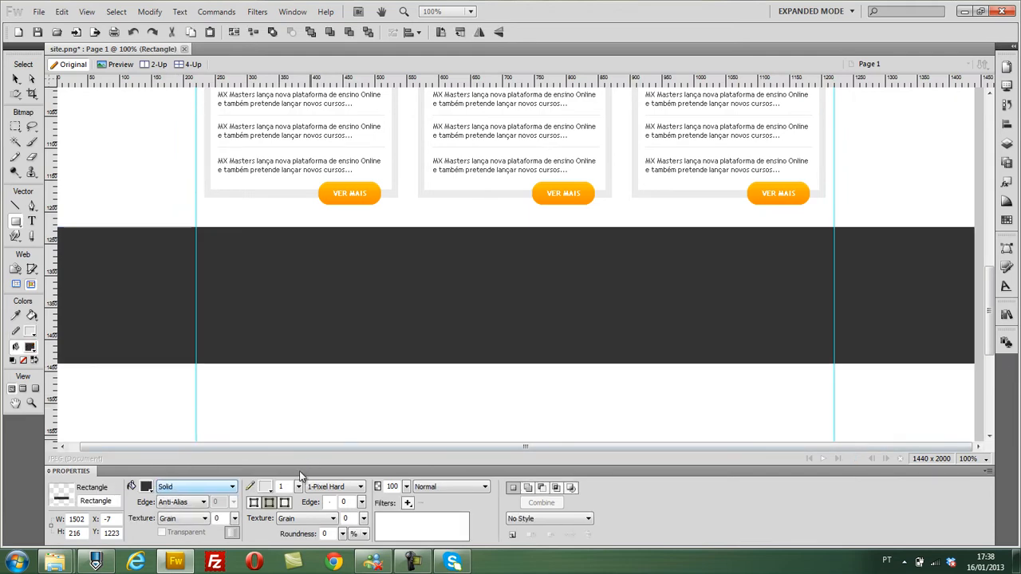
click(269, 488)
click(387, 359)
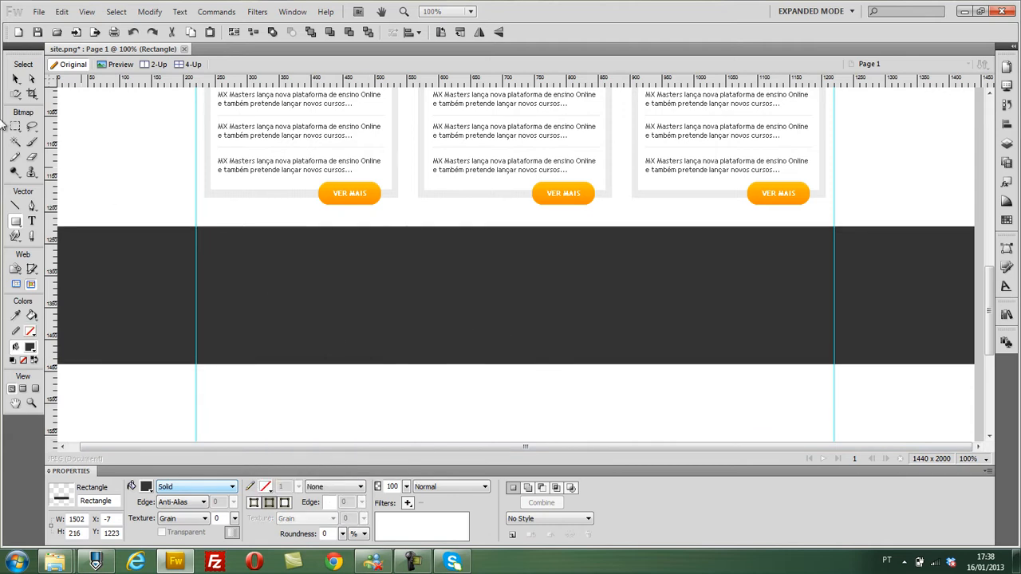
- Place two vertical guides on the outer left and right edges of the news box row
click(16, 77)
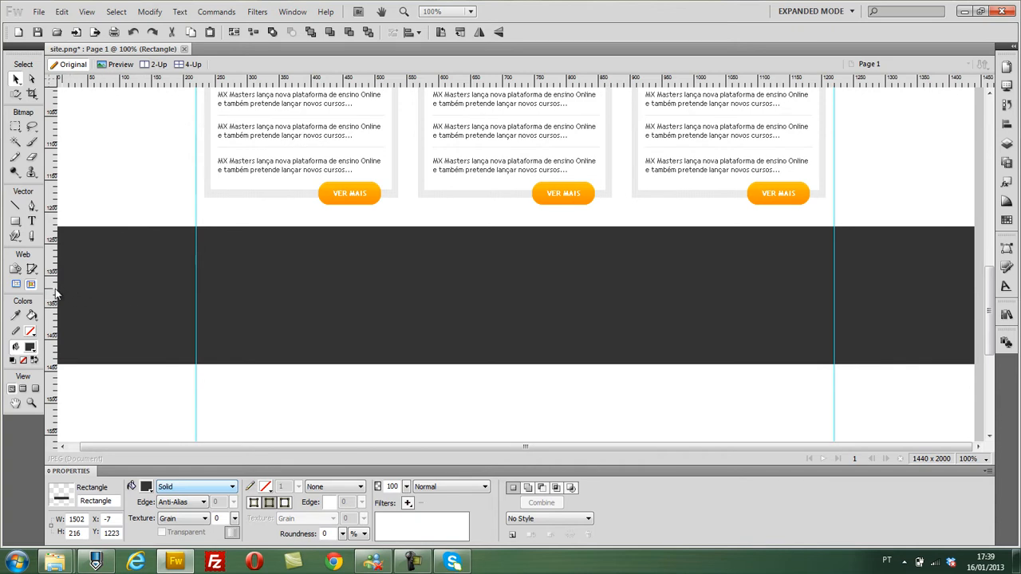
drag(55, 294, 204, 309)
drag(50, 321, 825, 295)
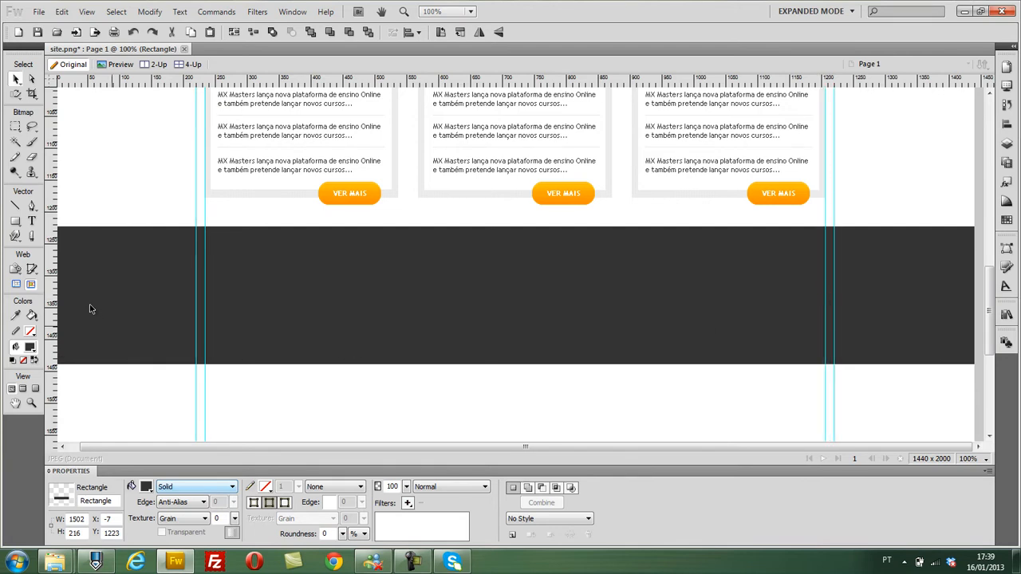
- Extend the dark footer rectangle past the canvas's left edge and downward to about 1508 by 241 px
scroll(90, 308, down, 1)
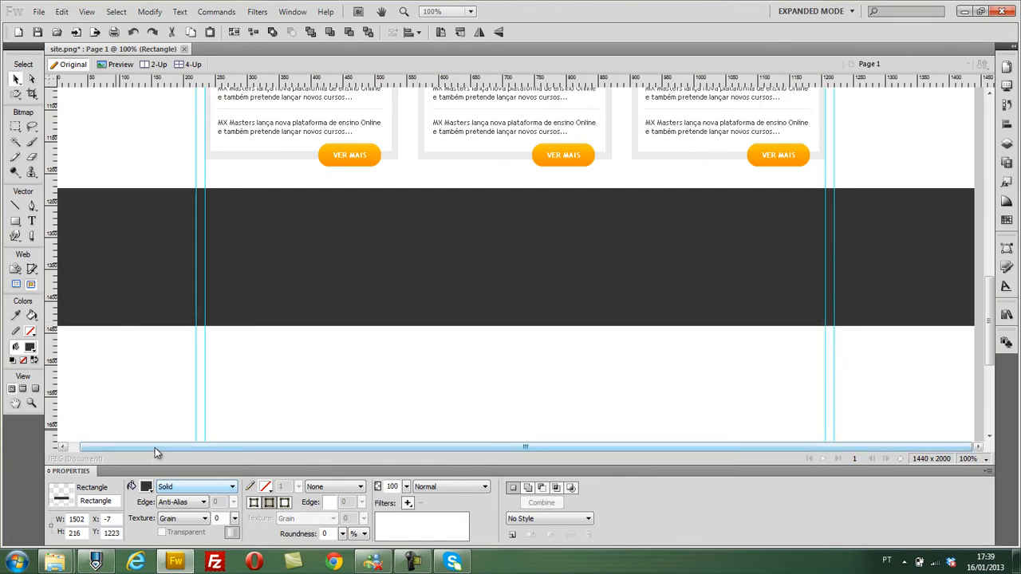
drag(156, 448, 132, 443)
drag(62, 327, 58, 346)
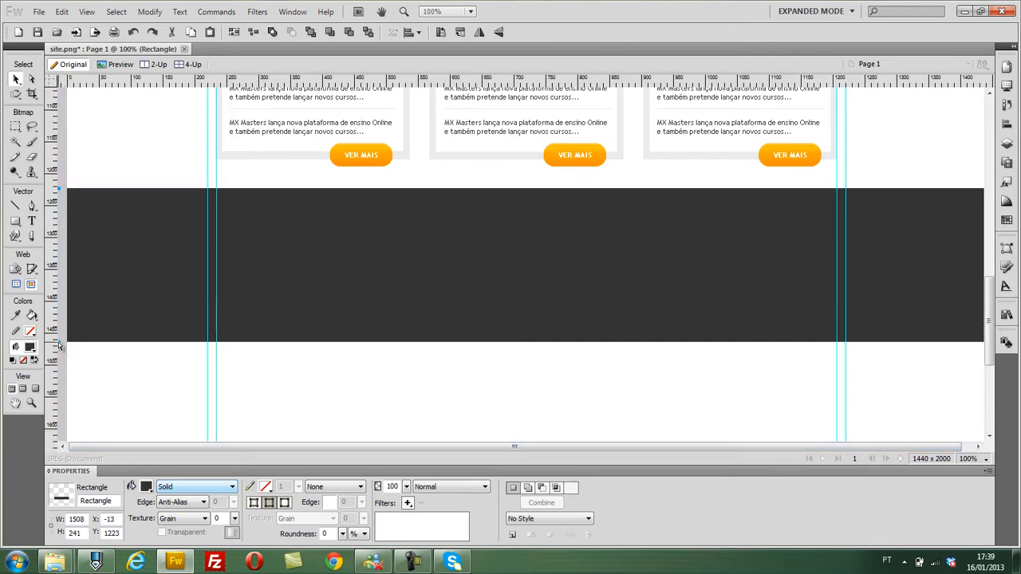
- Draw a rectangle about 972 by 483 px between the inner guides, overlapping the dark footer band, and fill it white
click(32, 221)
click(15, 221)
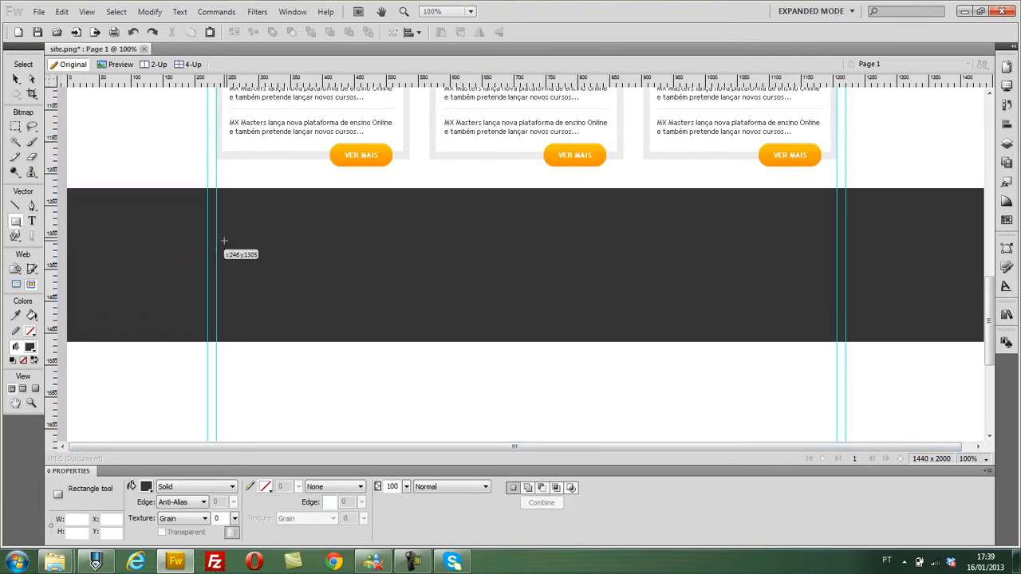
drag(215, 229, 838, 356)
scroll(661, 305, up, 3)
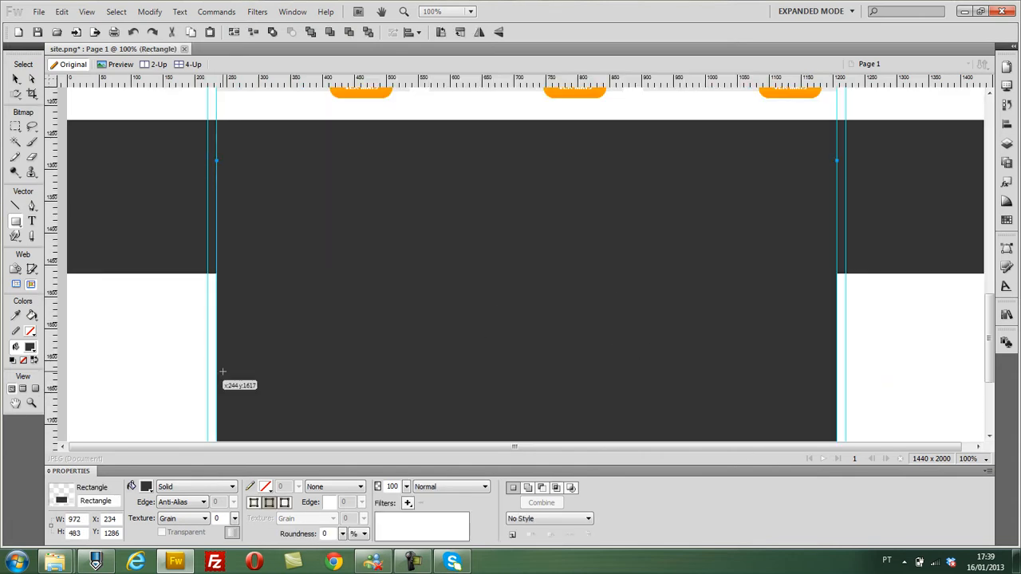
click(150, 488)
click(156, 426)
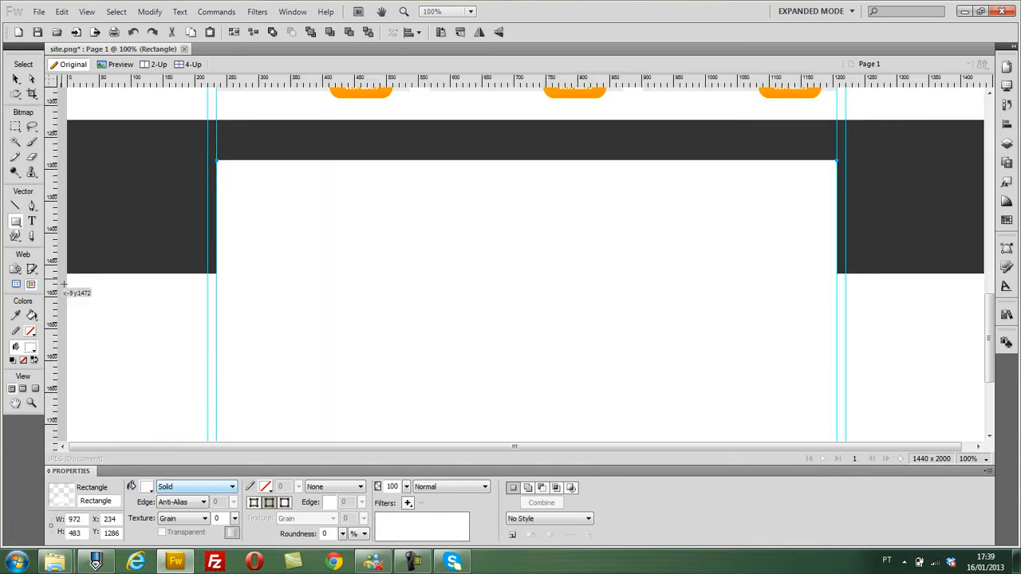
- Move the white rectangle down to Y 1384 so it overlaps only the lower part of the dark footer band
click(15, 78)
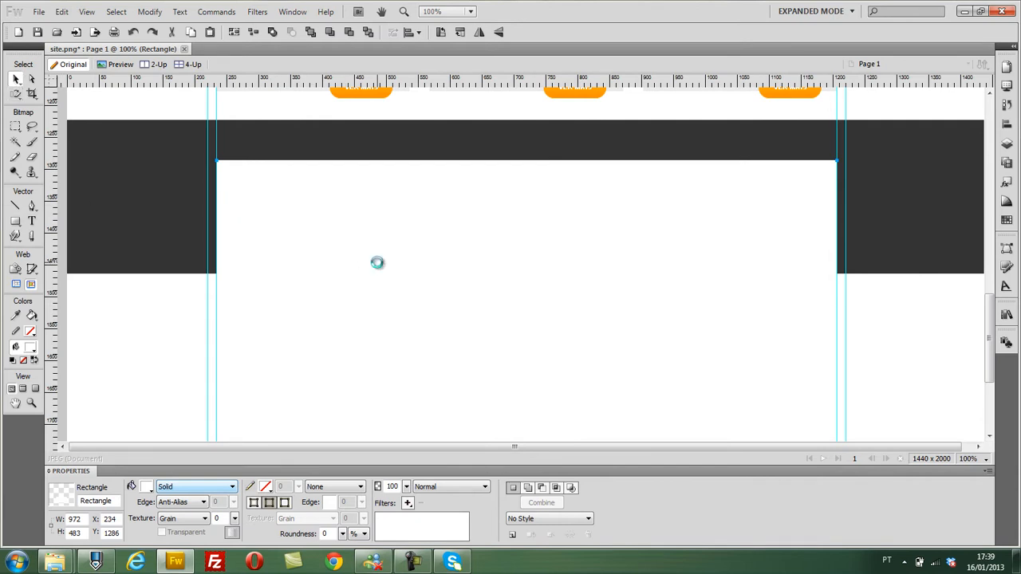
key(Down)
key(Down)
key(Down)
key(Down)
key(Down)
key(Down)
key(Down)
key(Down)
key(Down)
key(Down)
key(Down)
key(Down)
key(Down)
key(Down)
key(Down)
key(Down)
key(Down)
key(Down)
key(Down)
key(Down)
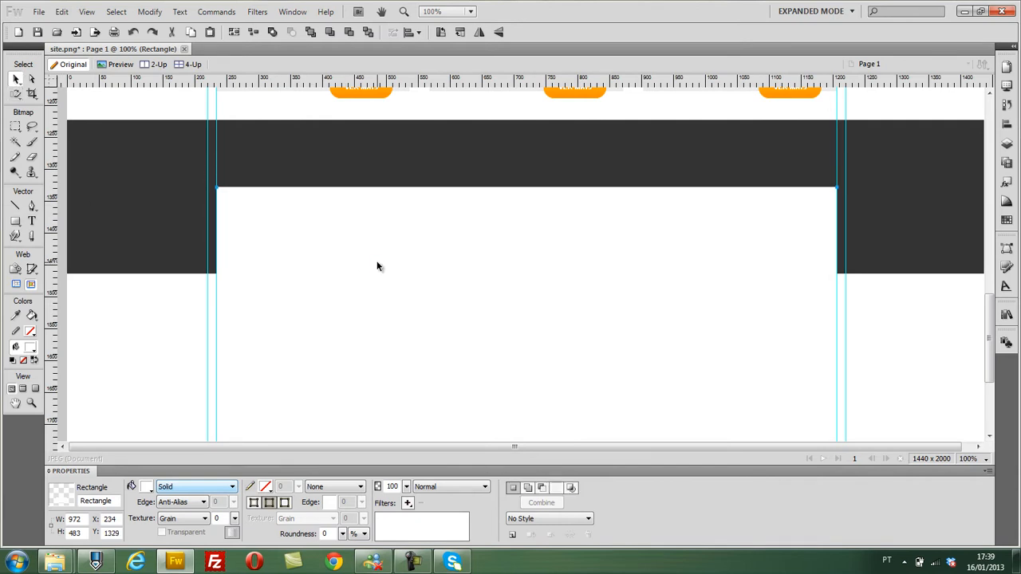
key(Down)
key(Down)
key(Down)
key(Down)
key(Down)
key(Down)
key(Down)
key(Down)
key(Down)
key(Down)
key(Down)
key(Down)
key(Down)
key(Down)
key(Down)
key(Down)
key(Down)
key(Down)
key(Down)
key(Down)
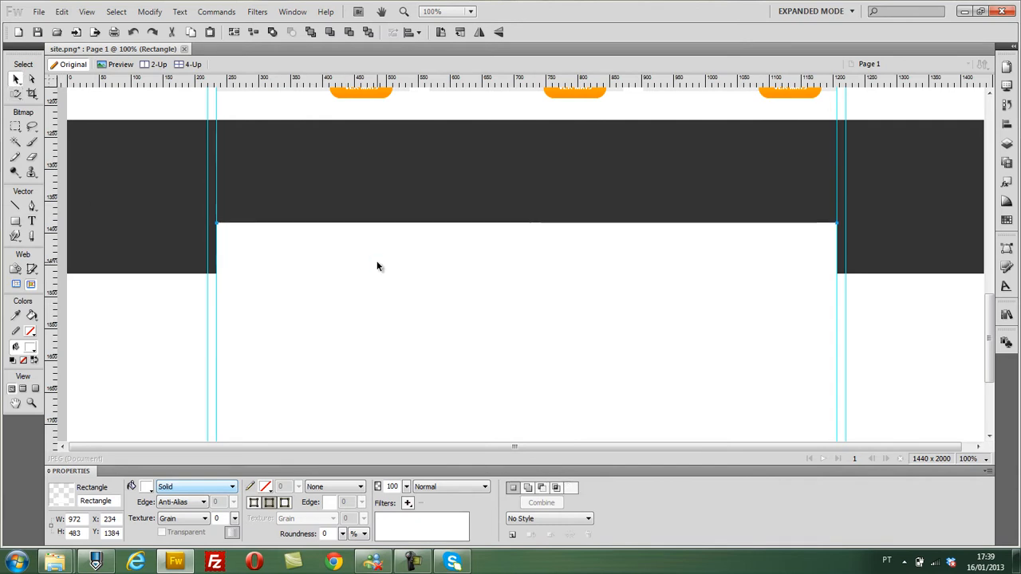
- Remove the two inner vertical guides at the white rectangle's side edges
click(168, 307)
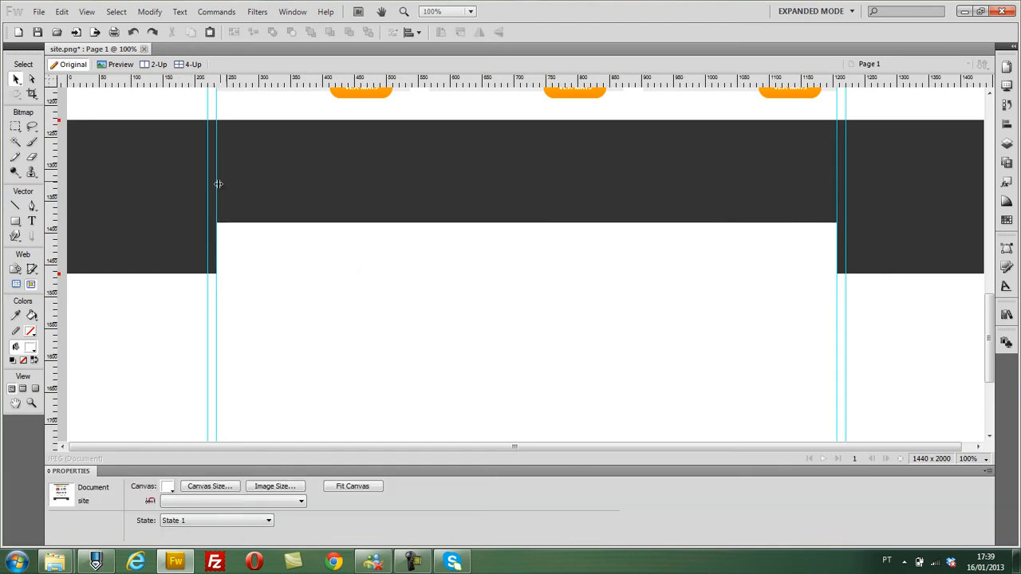
drag(1, 165, 4, 166)
drag(835, 189, 978, 231)
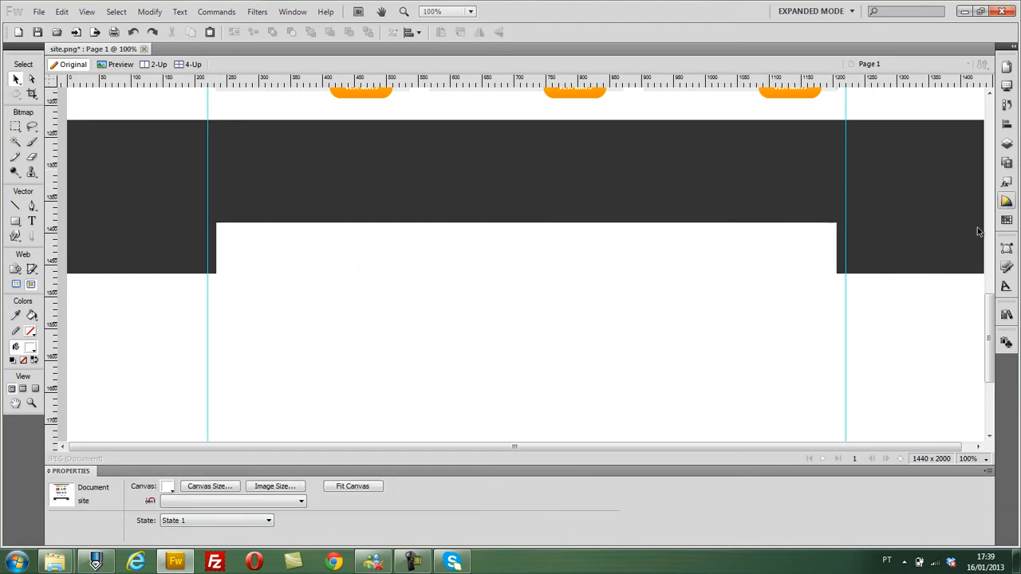
- Place a copy of the dark footer band directly beneath it at Y 1464 and give the copy a linear gradient fill
click(172, 229)
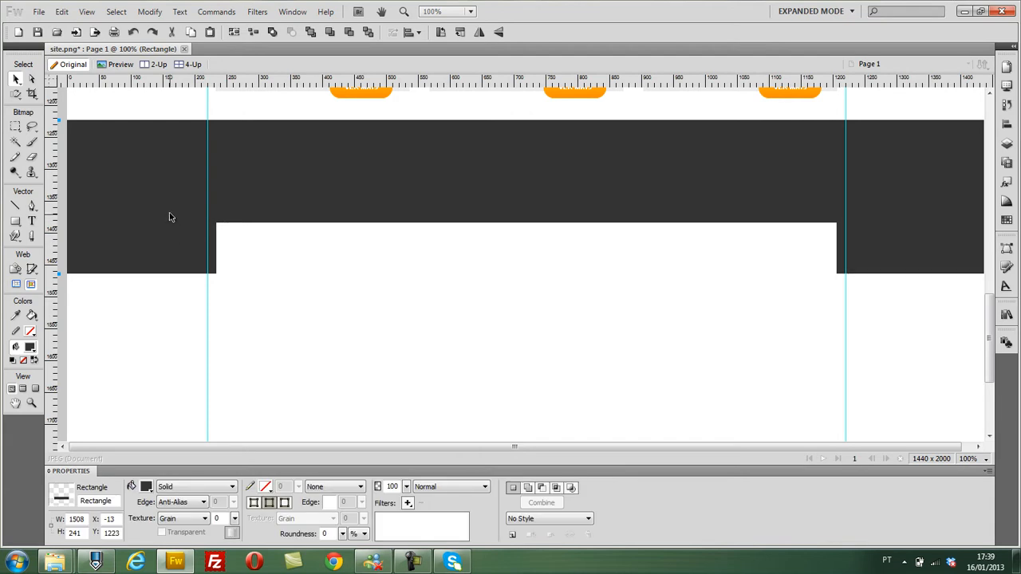
drag(132, 182, 119, 310)
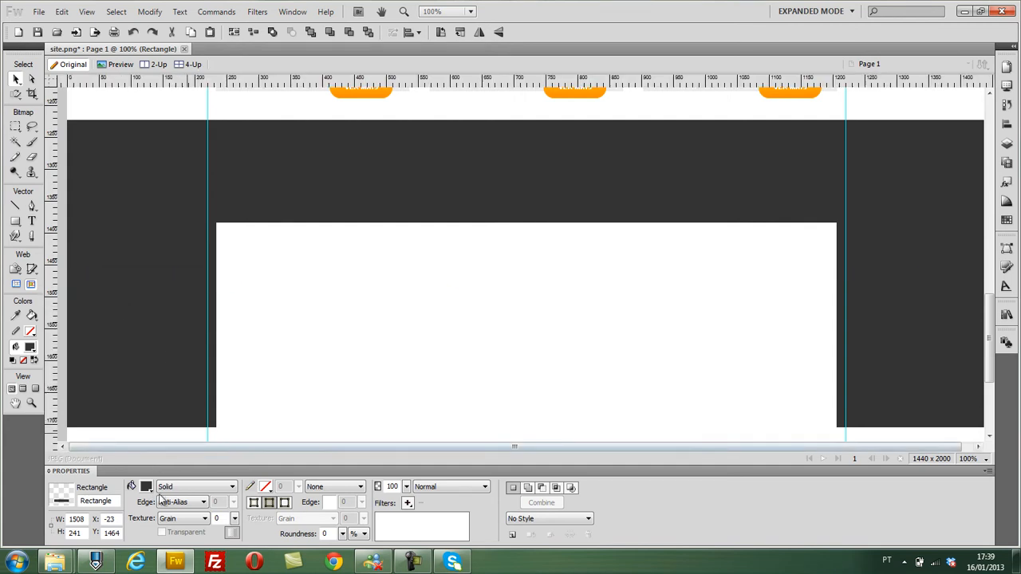
click(193, 488)
mouse_move(221, 445)
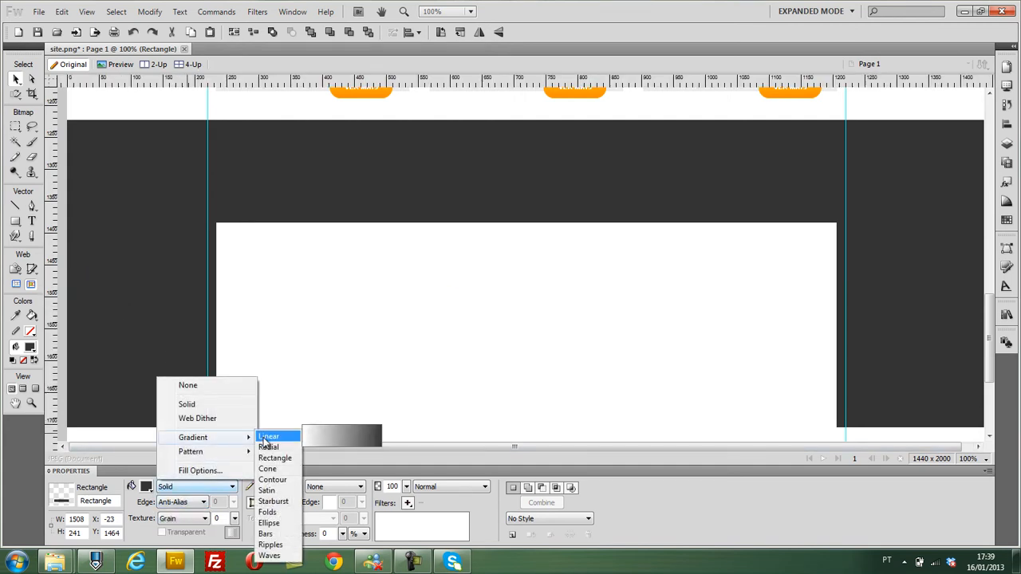
click(274, 437)
- Set the lower band's gradient from light grey to white and shift the gradient upward so it fades out sooner
click(147, 486)
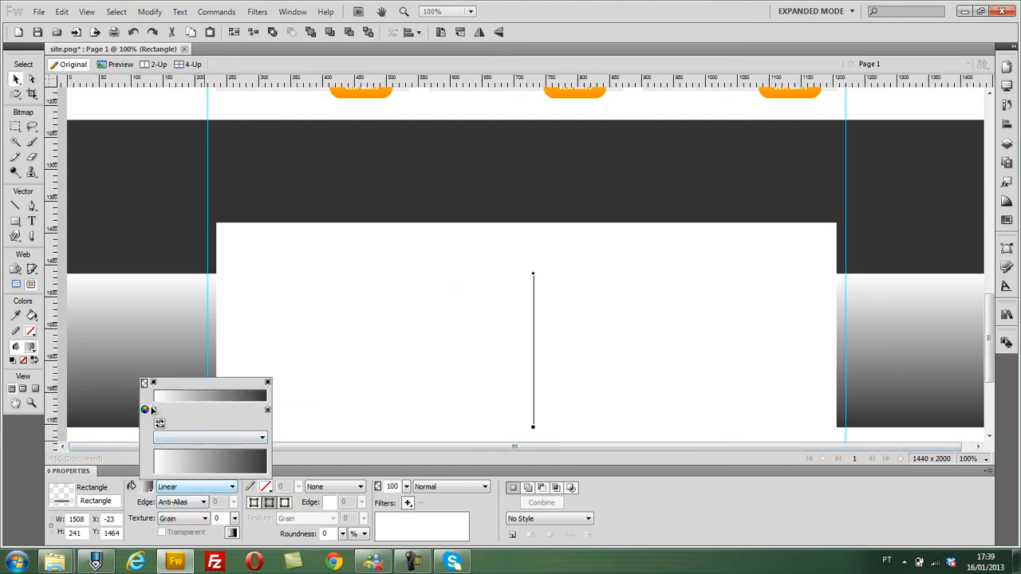
click(152, 409)
click(159, 338)
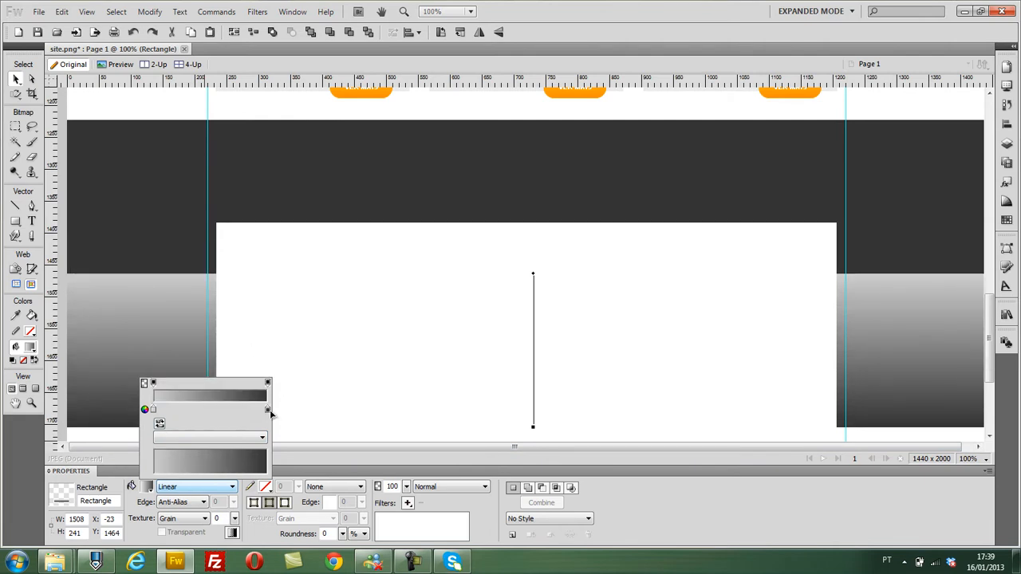
click(266, 410)
click(280, 351)
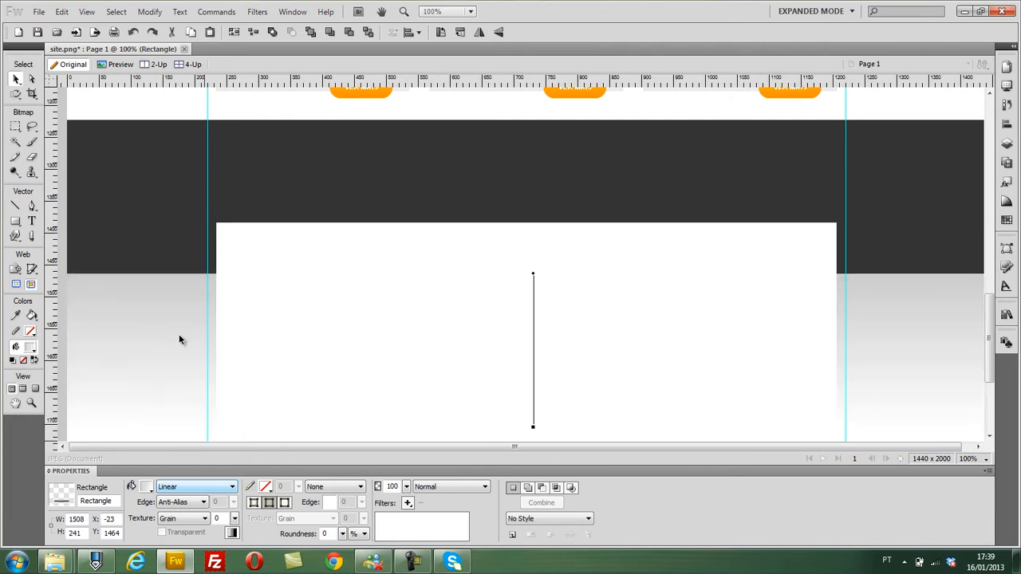
drag(534, 279, 507, 217)
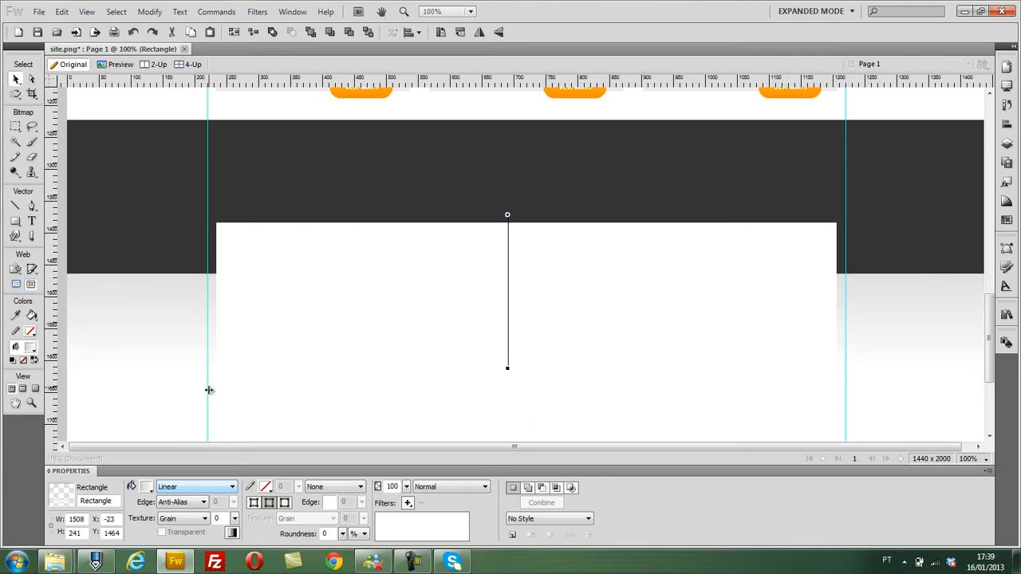
- Remove the two remaining vertical guides marking the 1000 px content area and check the footer
drag(207, 390, 93, 362)
drag(846, 352, 984, 362)
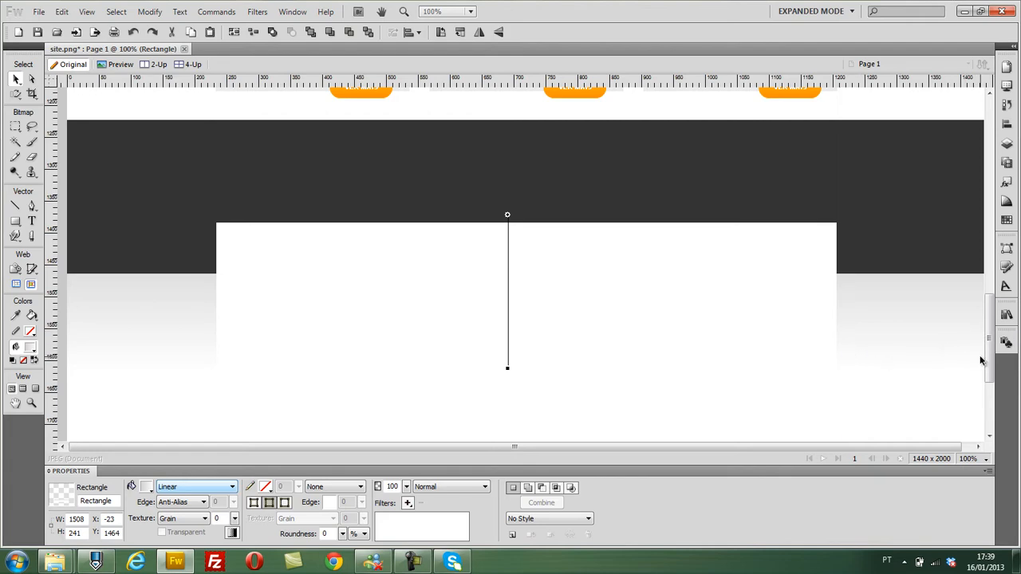
scroll(932, 363, up, 6)
scroll(933, 392, down, 5)
scroll(931, 396, down, 1)
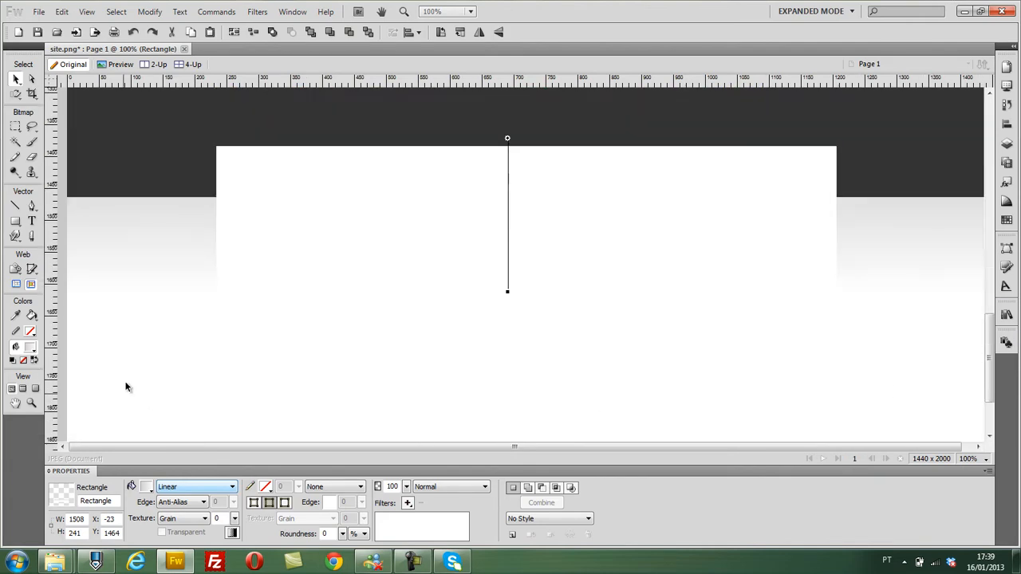
- Add the text "VÍDEOS RECENTES" to the dark footer band at X 313, Y 1293, in Arial 11 with colour #666666
scroll(76, 335, up, 3)
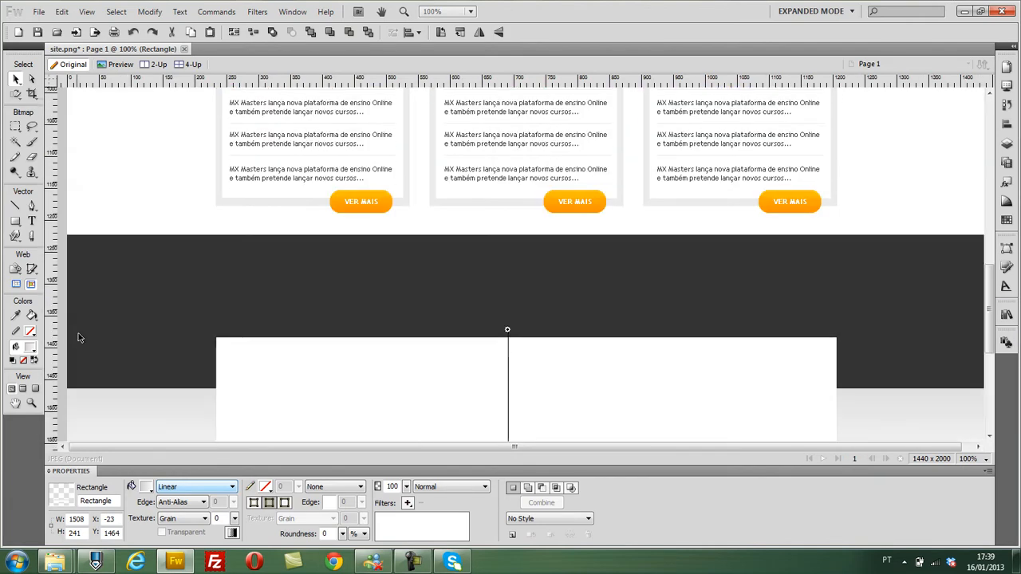
scroll(78, 333, down, 1)
click(32, 221)
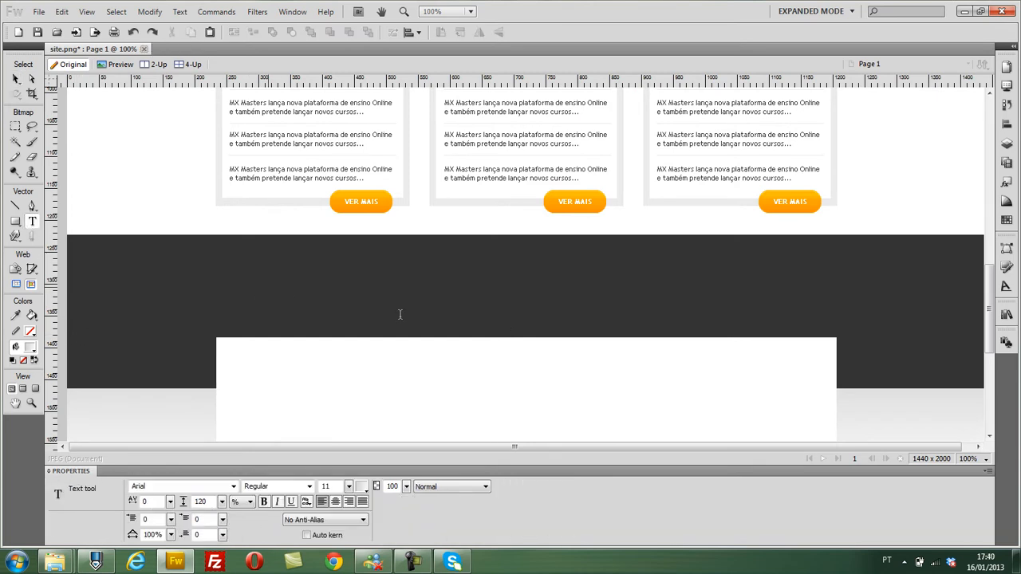
click(269, 285)
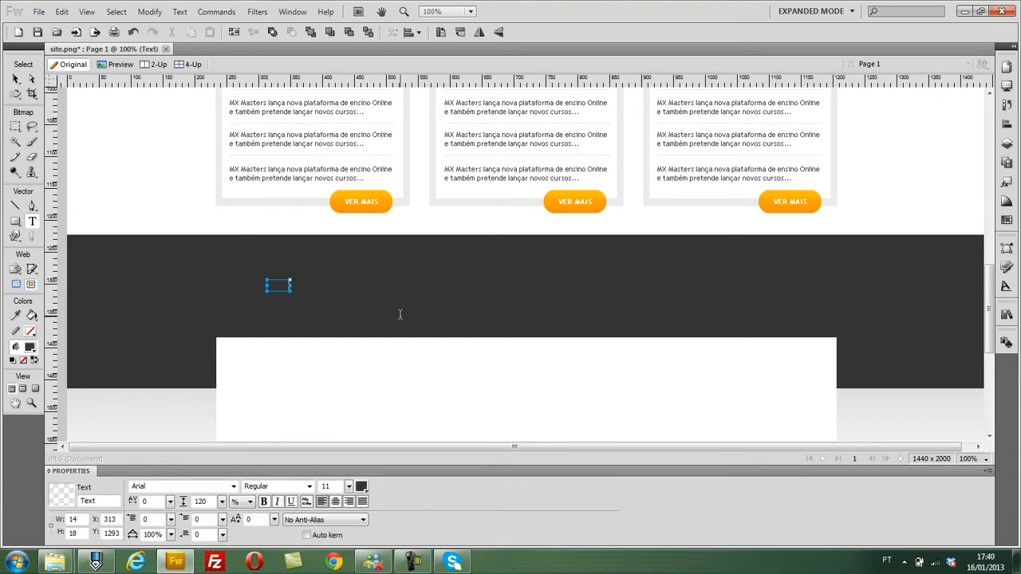
text(s)
key(ctrl+a)
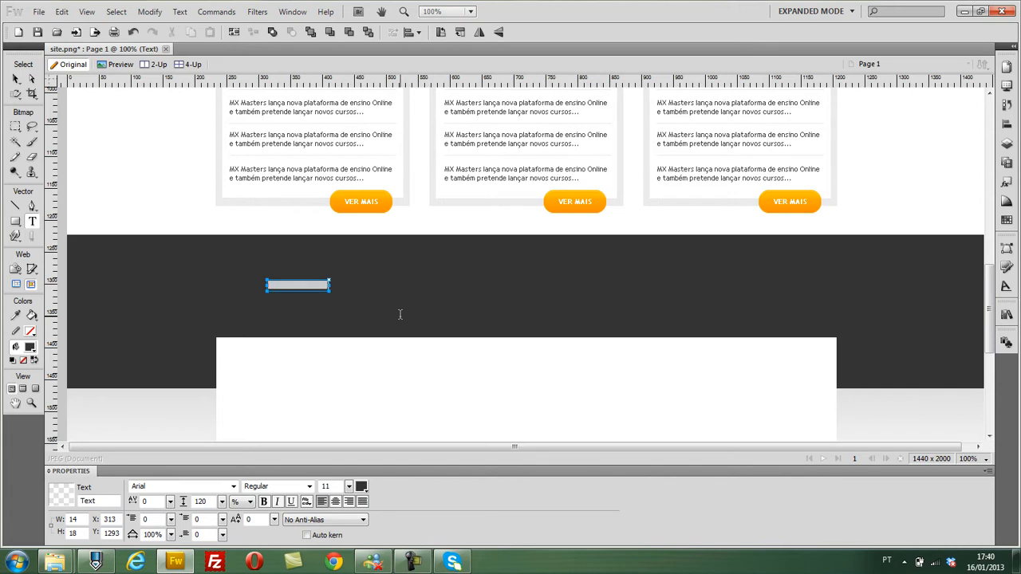
click(361, 486)
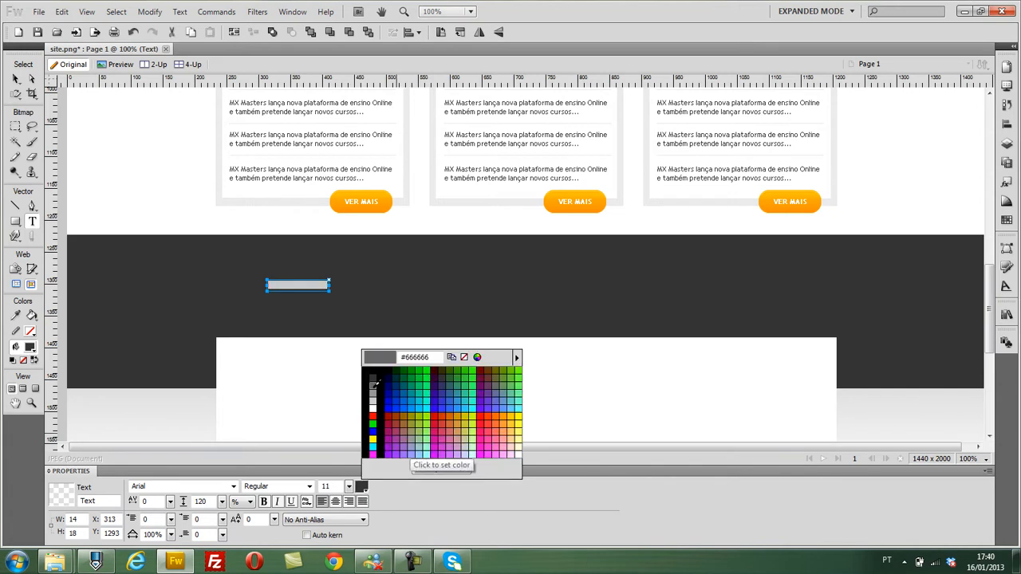
click(372, 384)
key(Escape)
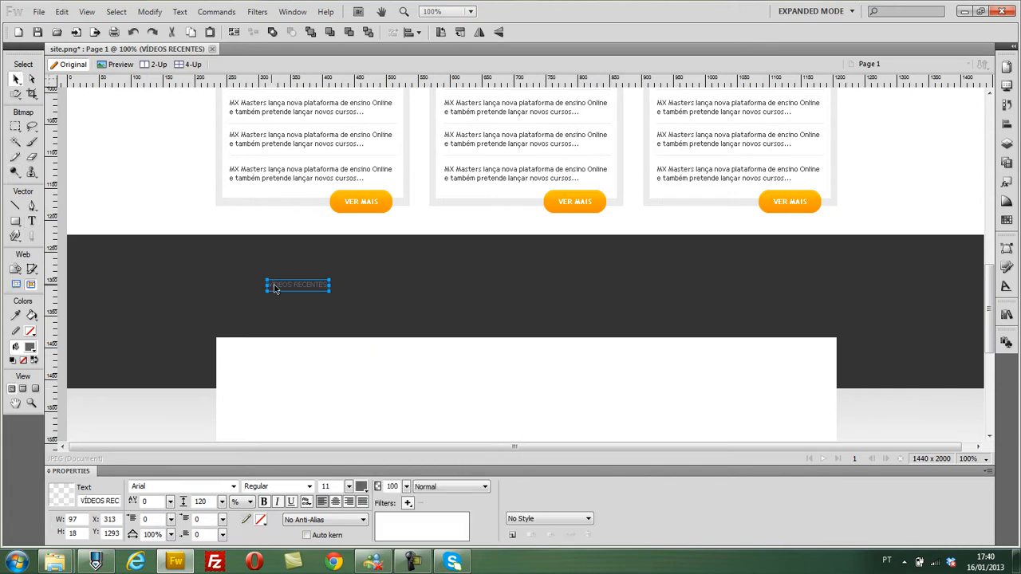
click(164, 196)
- Apply Smooth Anti-Alias to the six orange navigation tab labels from Culinária to Tecnologia
scroll(164, 194, up, 10)
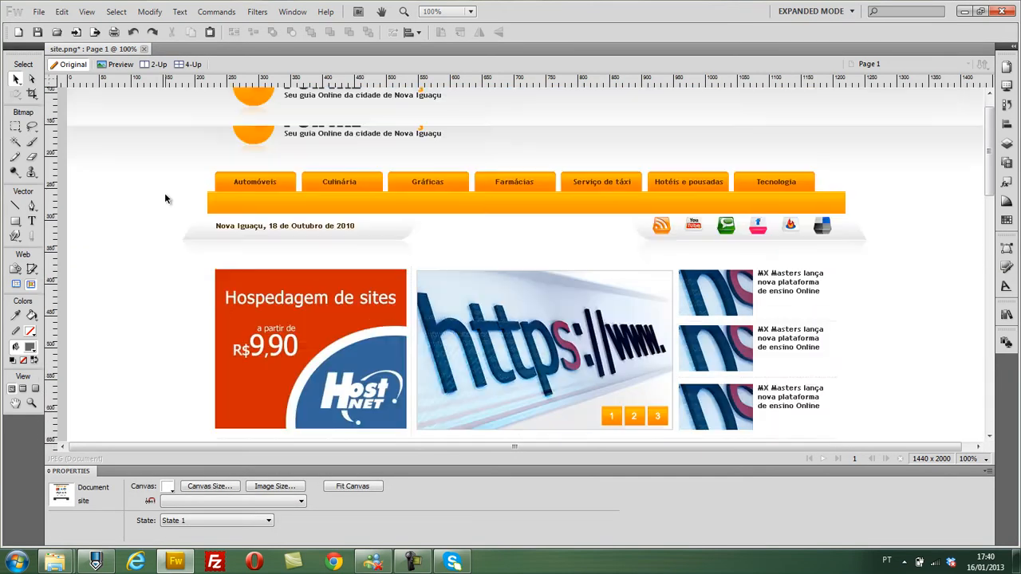
scroll(164, 197, up, 2)
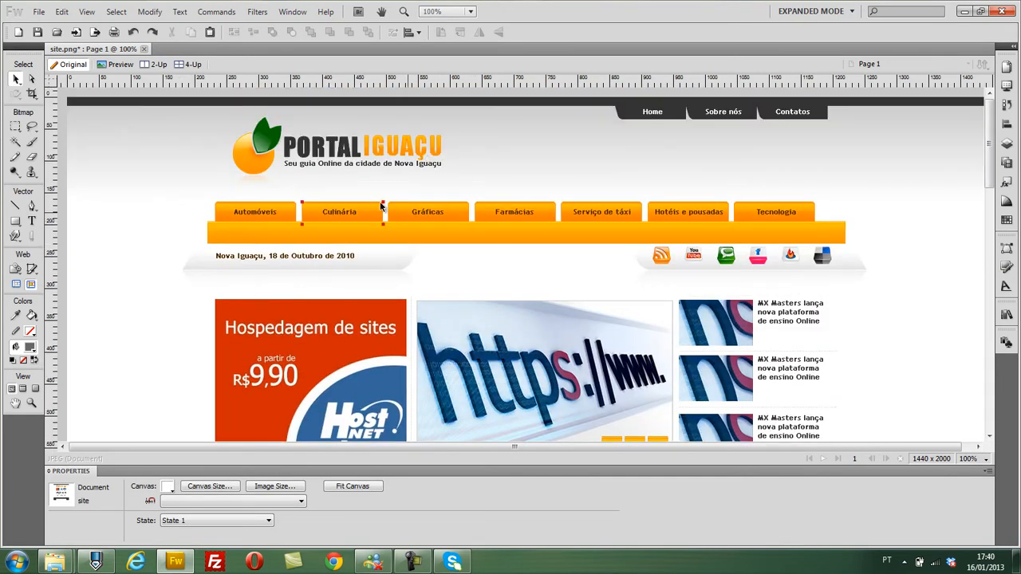
click(260, 215)
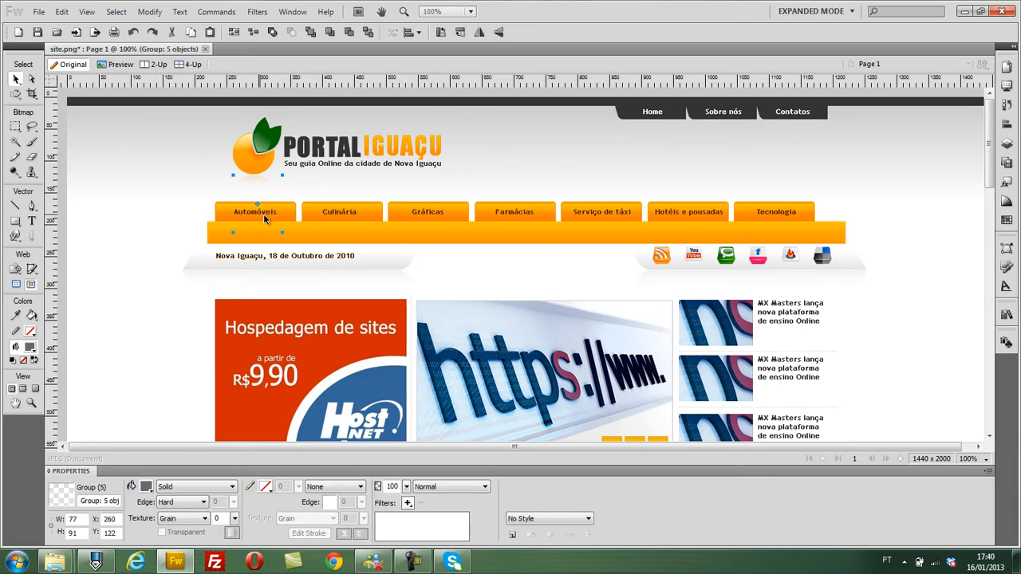
click(360, 213)
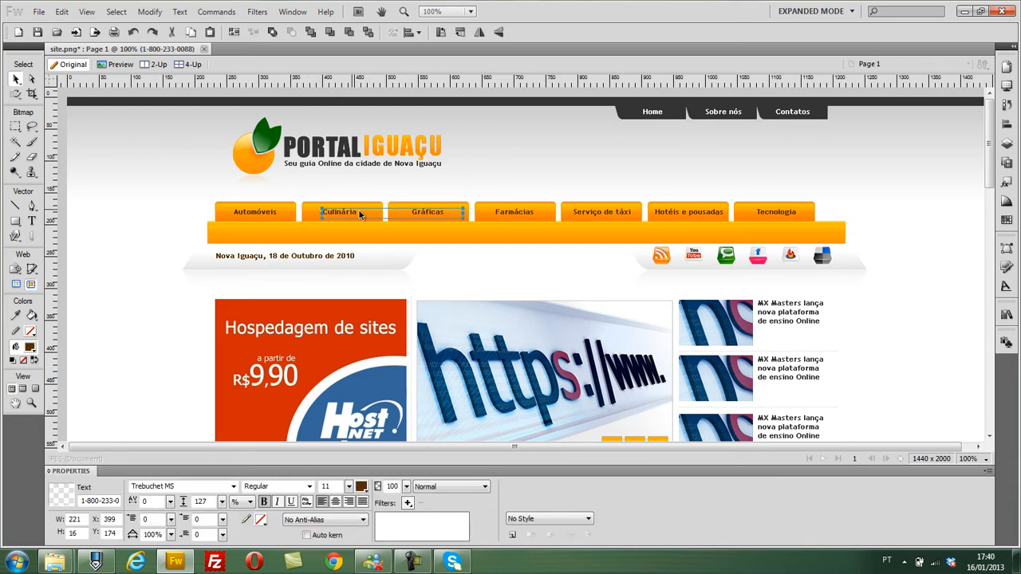
shift+click(428, 214)
shift+click(526, 214)
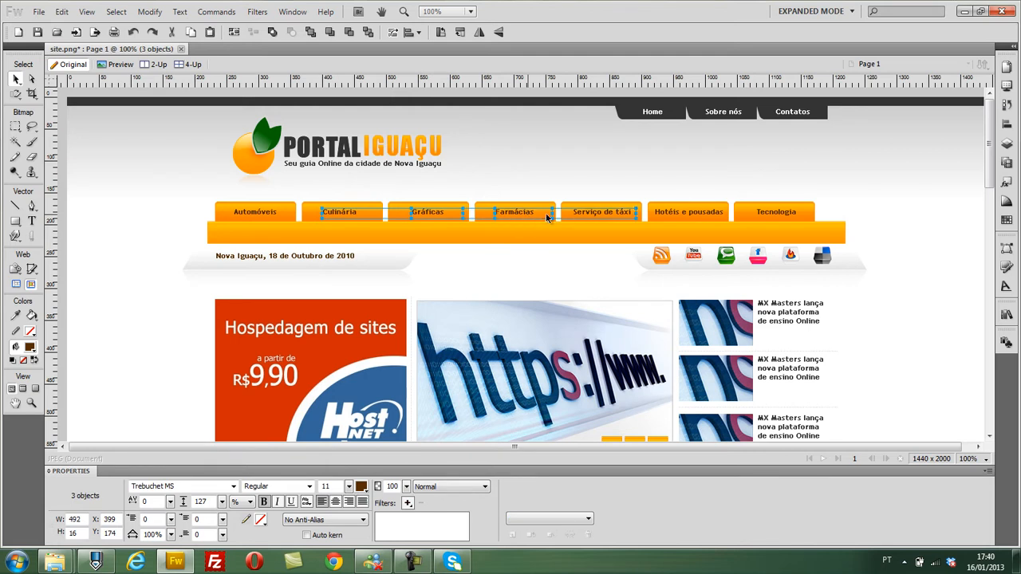
shift+click(602, 214)
shift+click(688, 214)
shift+click(779, 215)
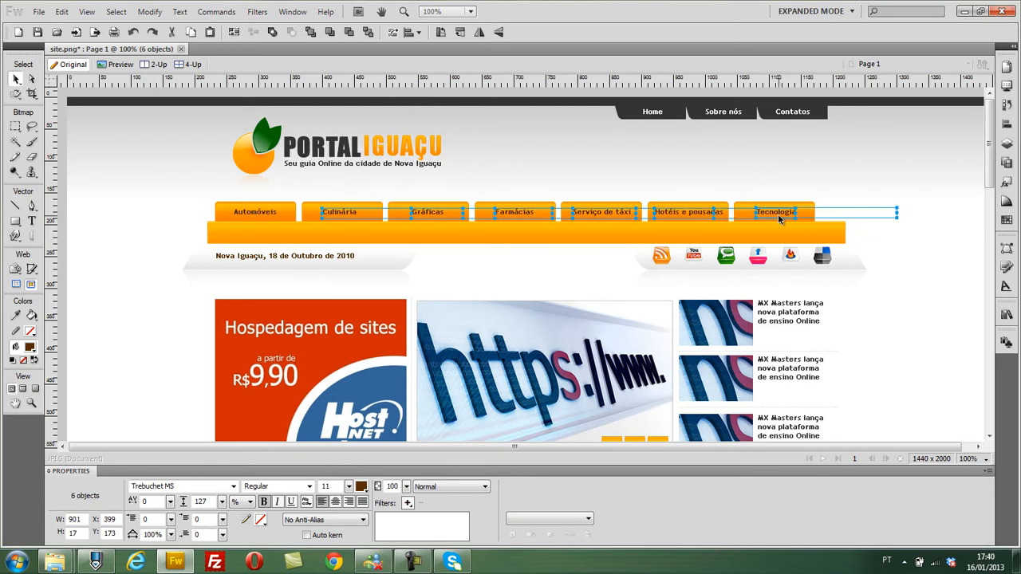
click(334, 521)
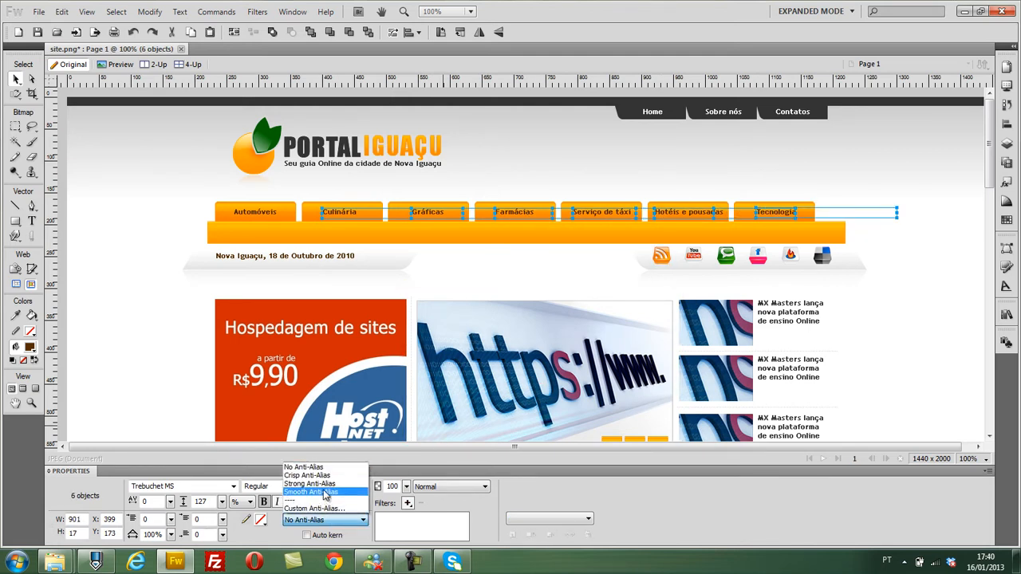
click(324, 492)
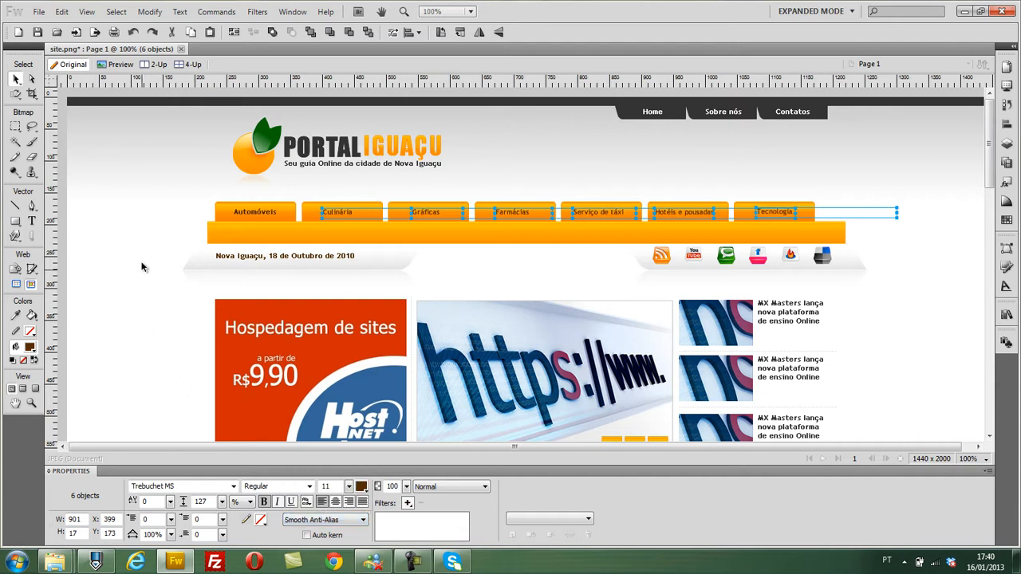
click(143, 266)
- Set the six navigation tab labels from Culinária to Tecnologia back to No Anti-Alias
click(341, 214)
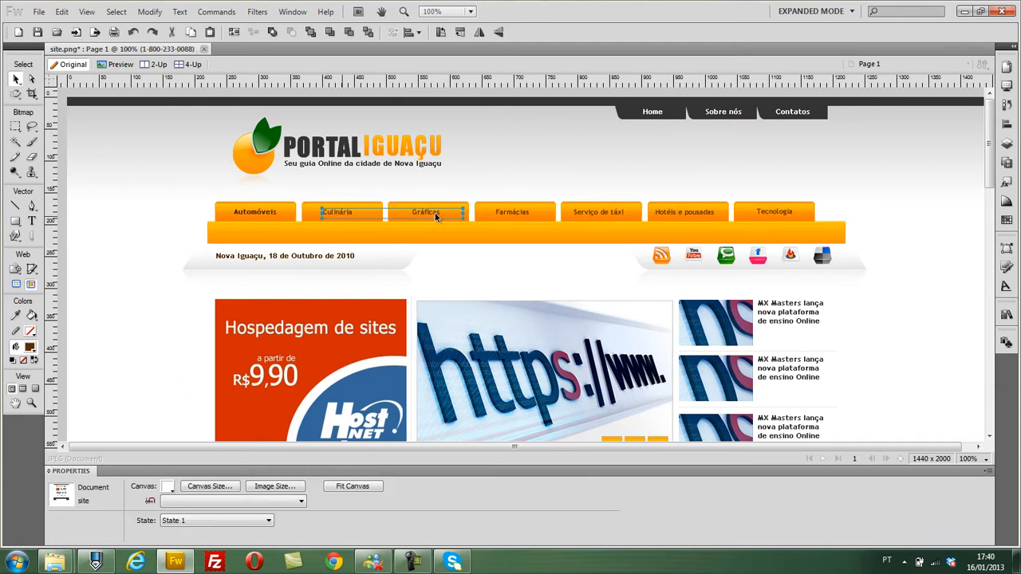
shift+click(437, 211)
shift+click(510, 212)
shift+click(584, 212)
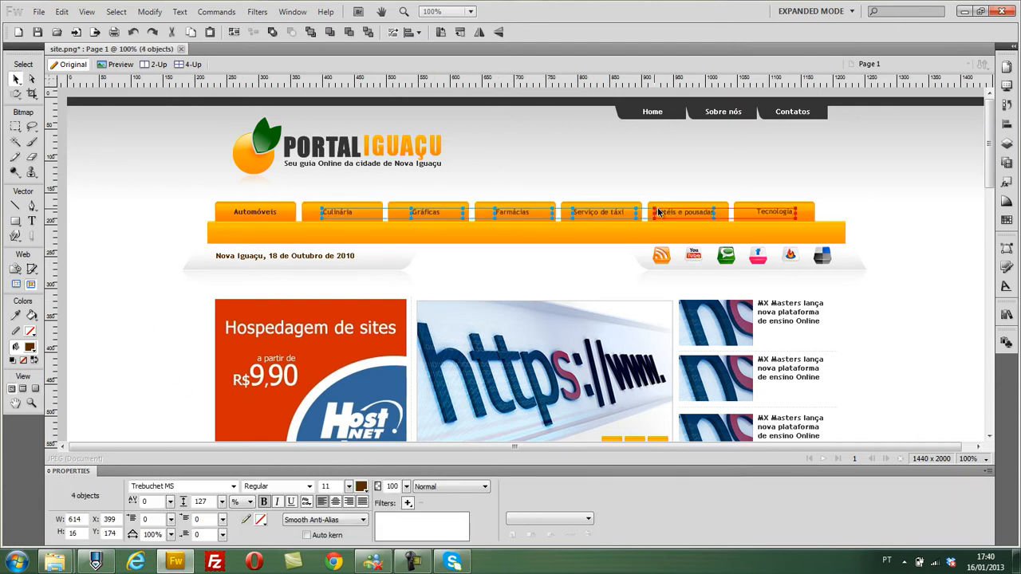
shift+click(661, 212)
shift+click(818, 213)
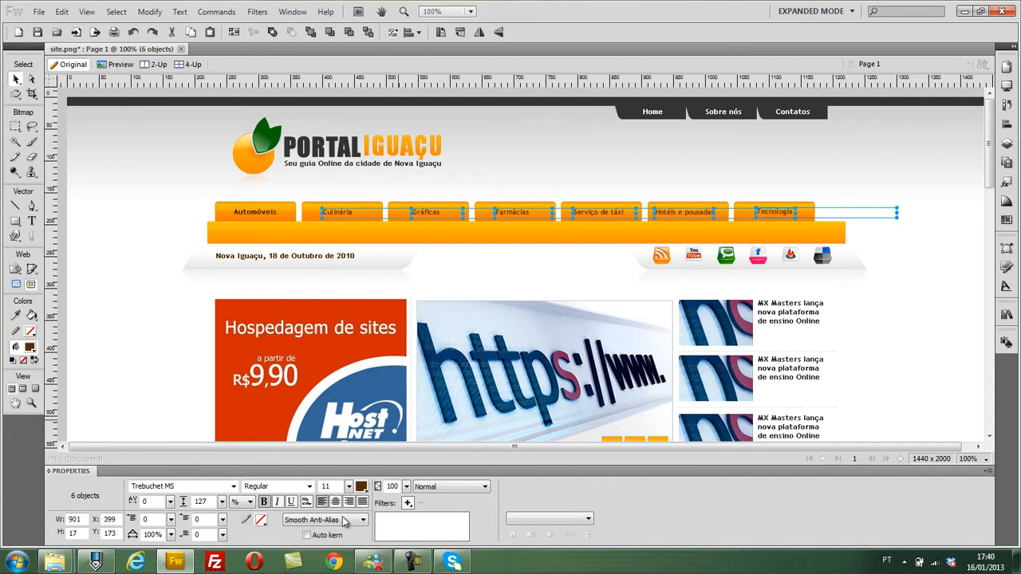
click(343, 520)
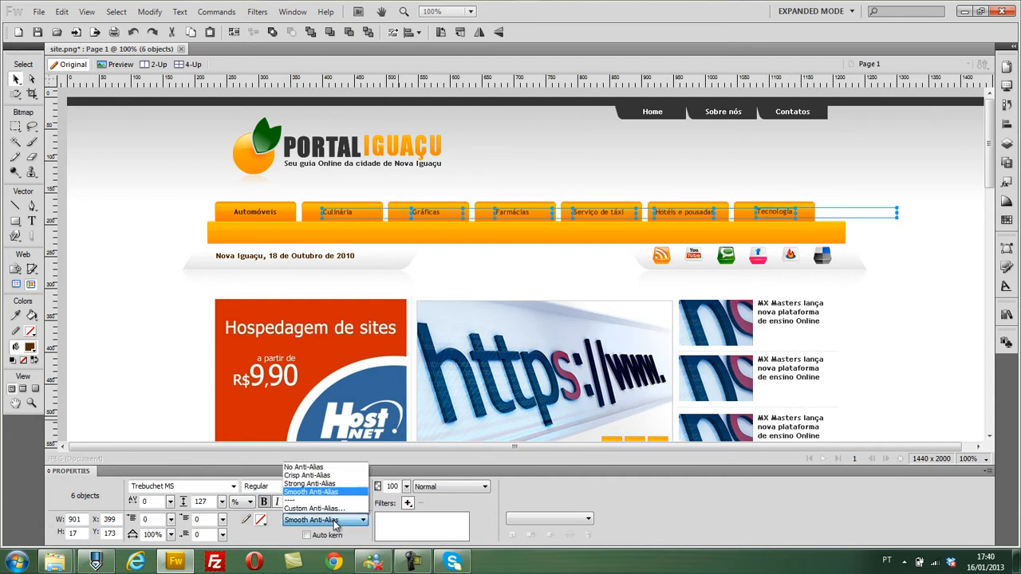
click(329, 467)
click(132, 302)
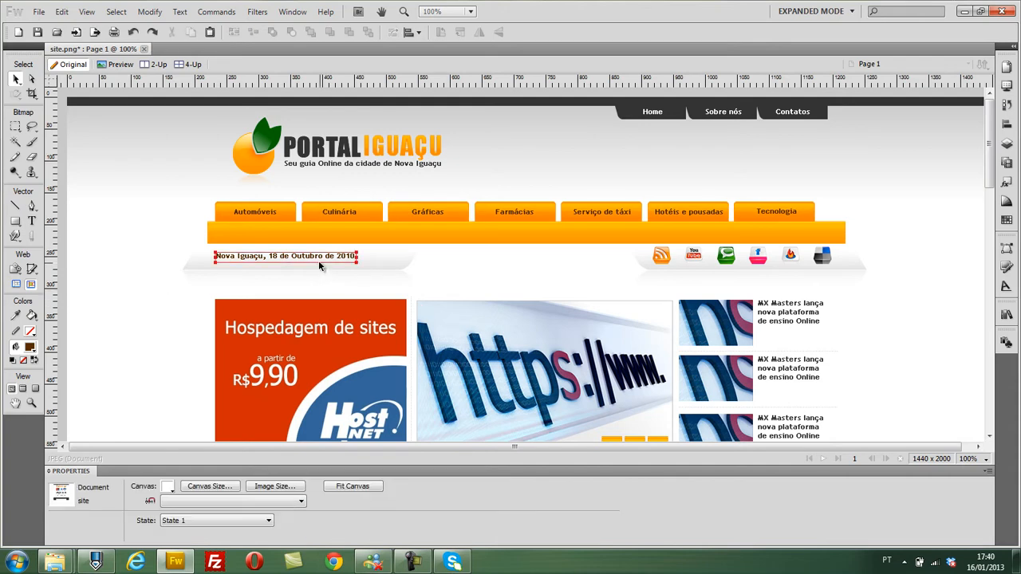
- Remove the bold from the three "MX Masters lança" headlines beside the thumbnails and set their font size to 12
scroll(318, 260, down, 3)
click(789, 199)
shift+click(792, 265)
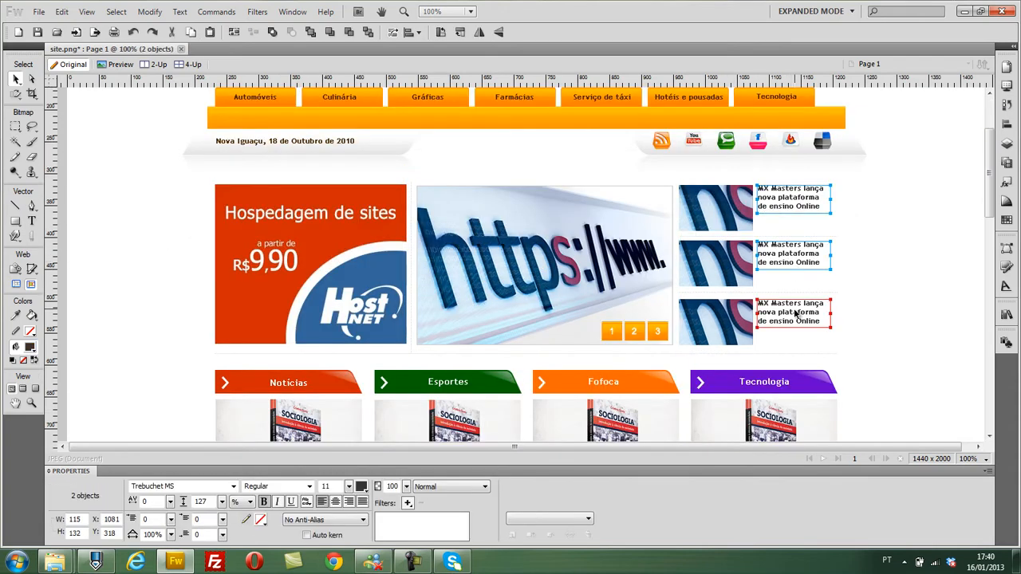
shift+click(795, 313)
click(264, 501)
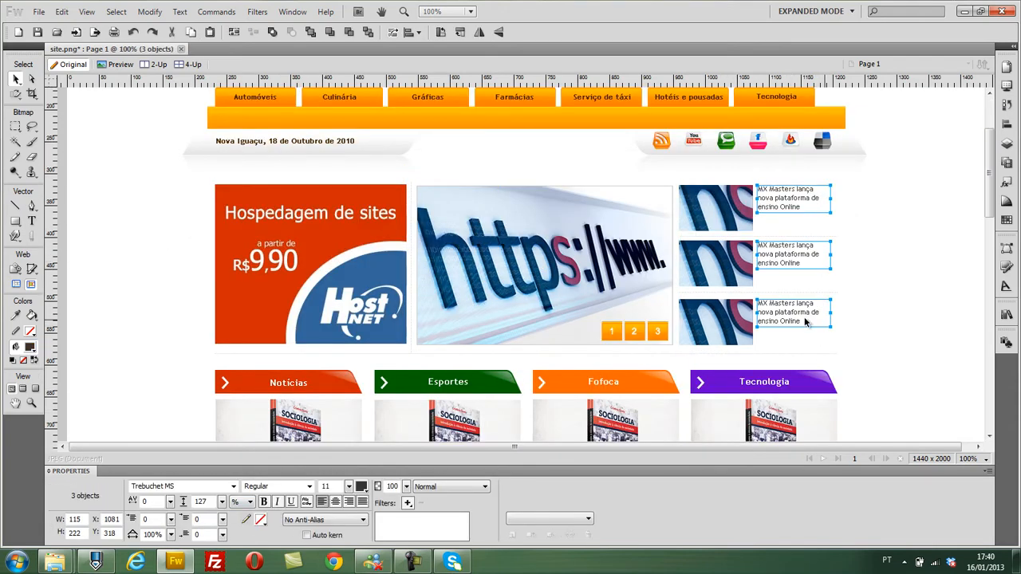
text(12)
key(Return)
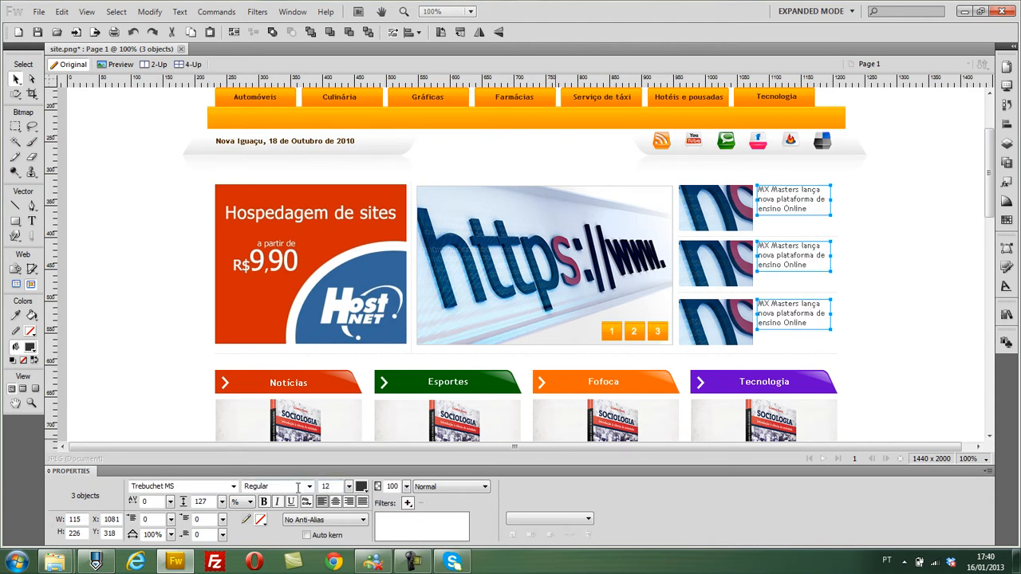
click(901, 231)
scroll(891, 244, down, 4)
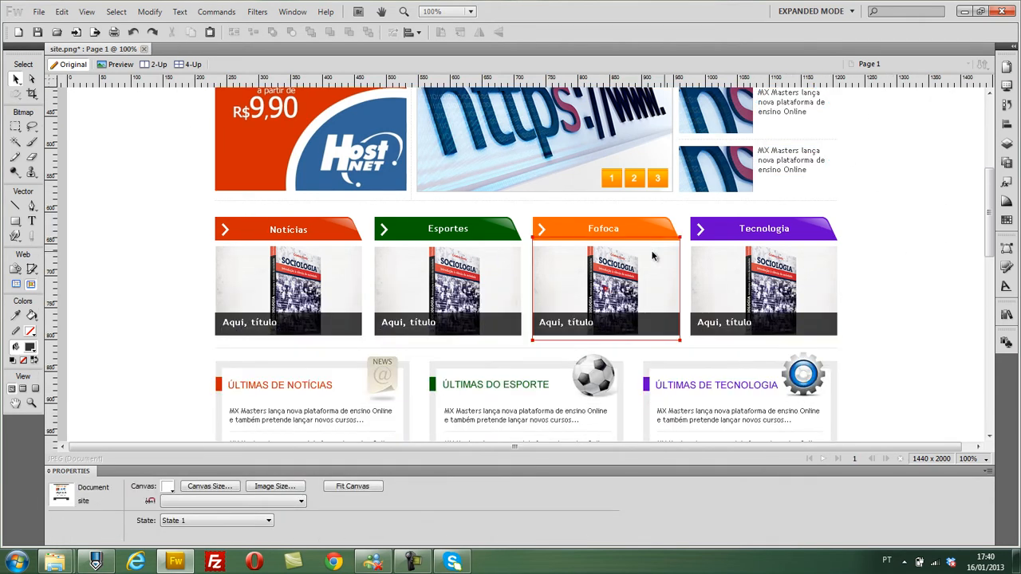
scroll(862, 268, down, 7)
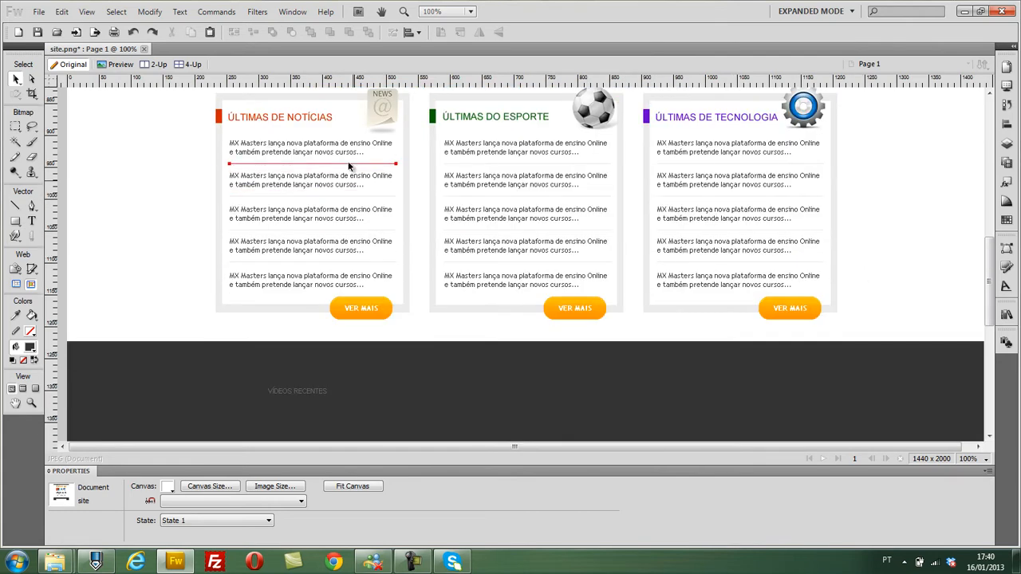
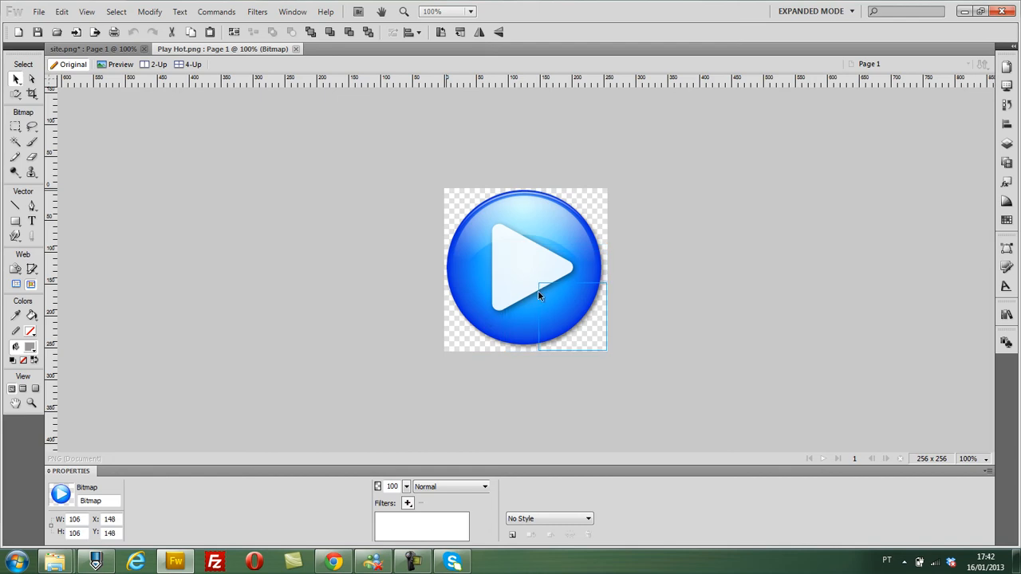
- Paste the blue play icon into site.png, place it over the video thumbnail and set its opacity to 80
click(105, 48)
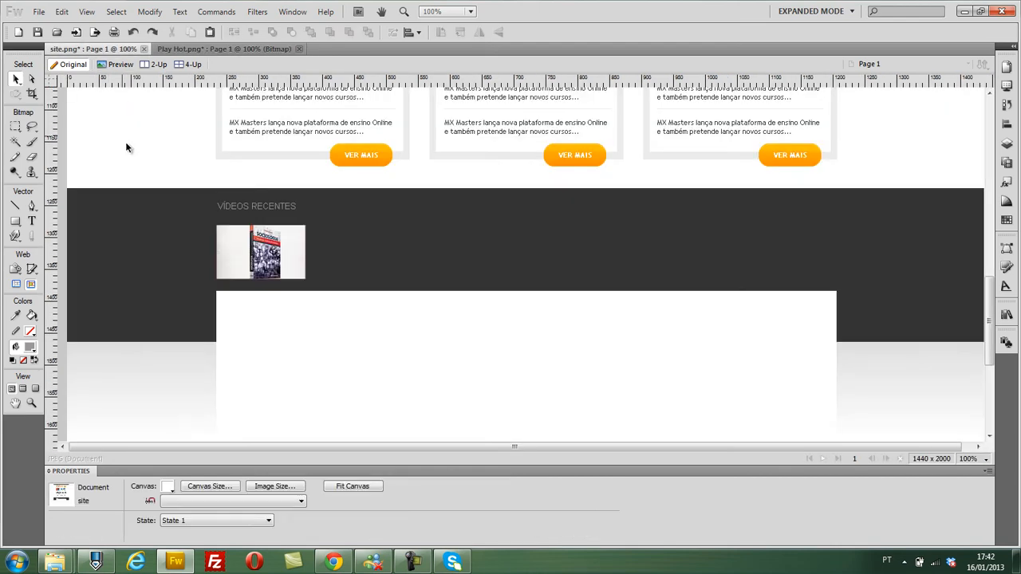
key(ctrl+v)
drag(492, 235, 259, 253)
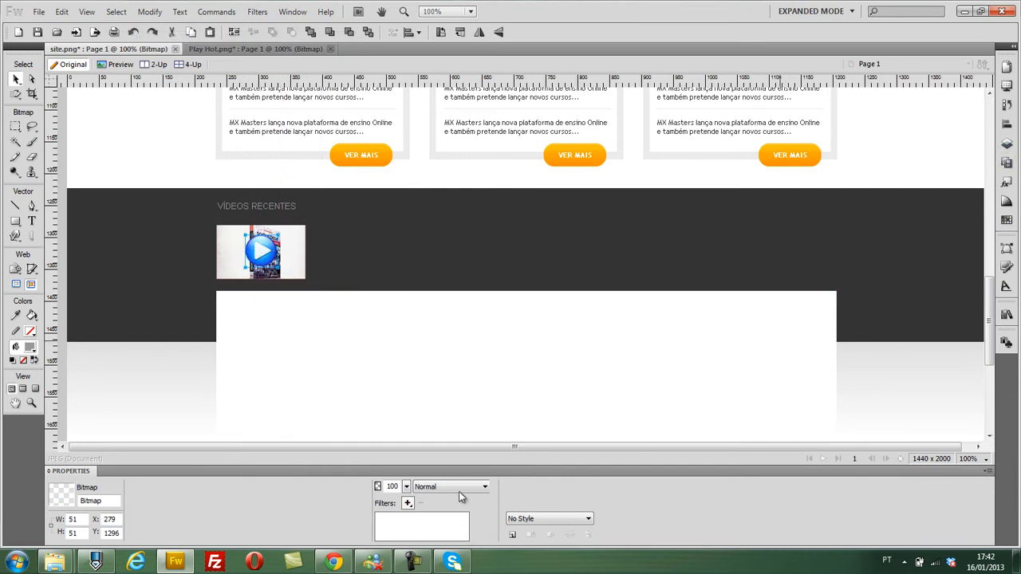
mouse_move(407, 485)
mouse_down()
mouse_move(417, 518)
mouse_move(405, 471)
mouse_up()
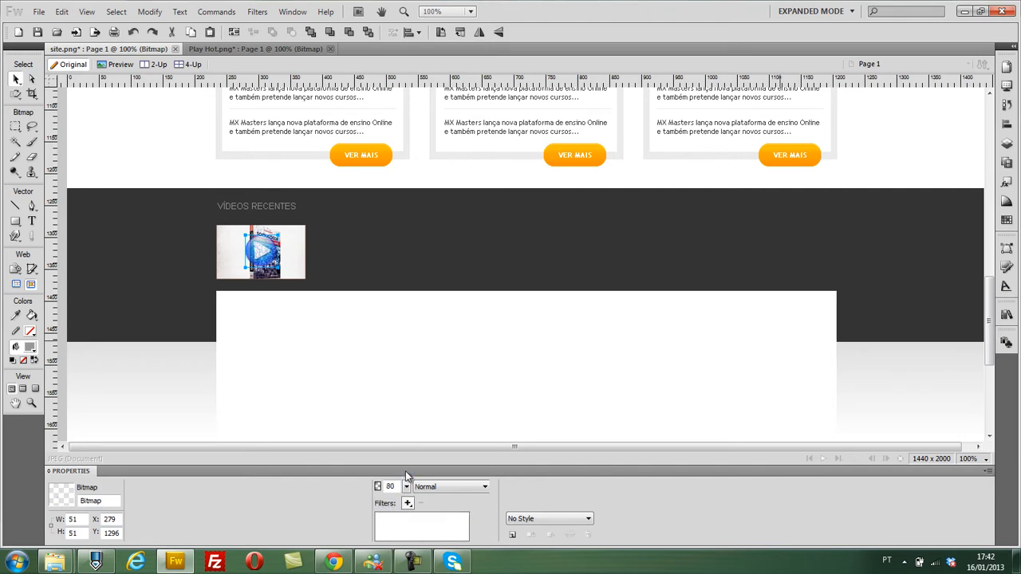
- Align the centres of the play icon and the video thumbnail relative to each other instead of the canvas
shift+click(295, 270)
click(1008, 125)
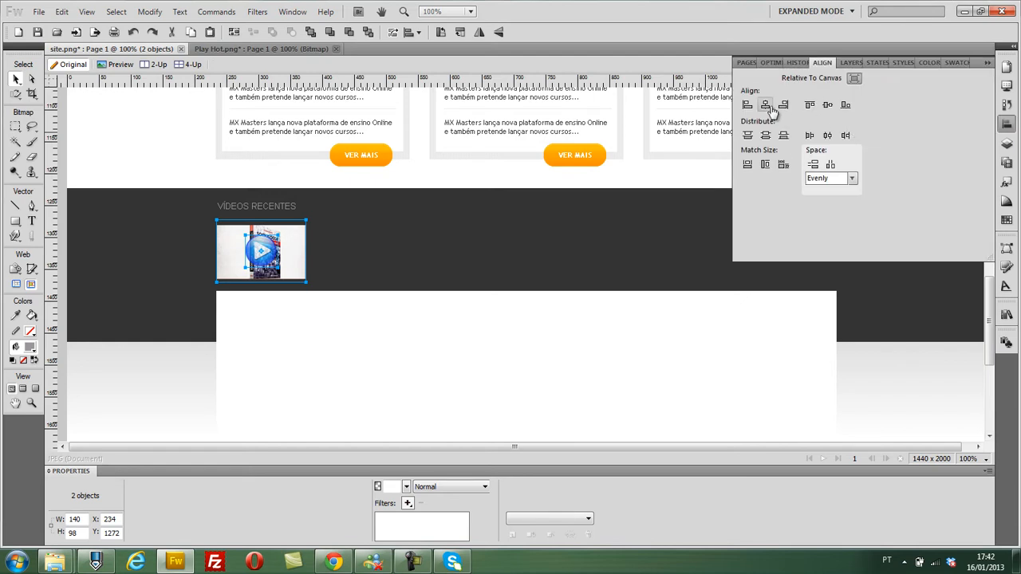
click(854, 78)
click(827, 104)
click(827, 105)
click(988, 64)
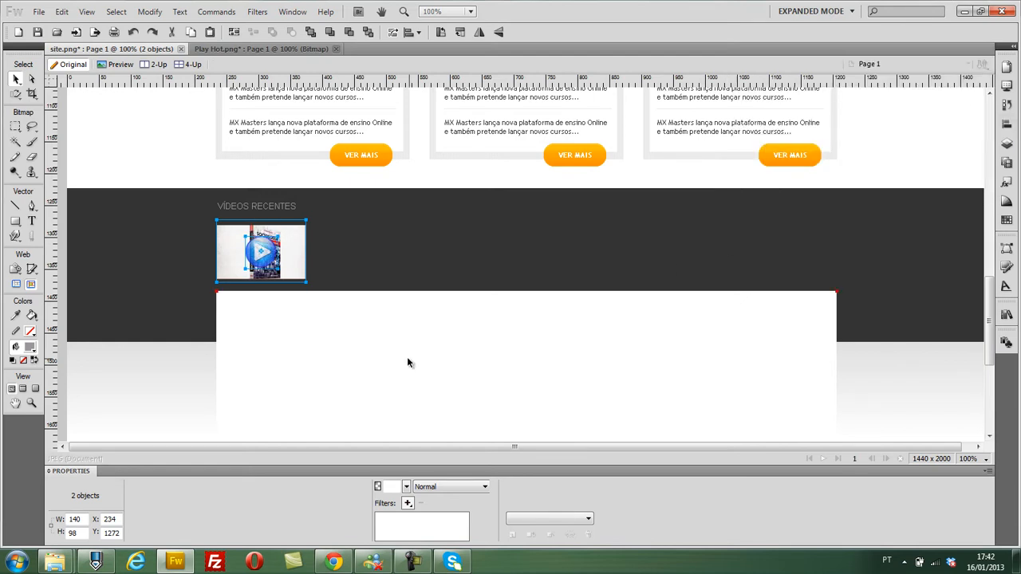
click(410, 359)
- Group the video thumbnail with its play icon
click(252, 252)
shift+click(232, 235)
drag(233, 234, 334, 238)
key(ctrl+g)
click(253, 257)
shift+click(226, 241)
key(ctrl+g)
- Duplicate the grouped thumbnail into a row of six across the dark band, with the last one at X 1066
drag(364, 270, 788, 271)
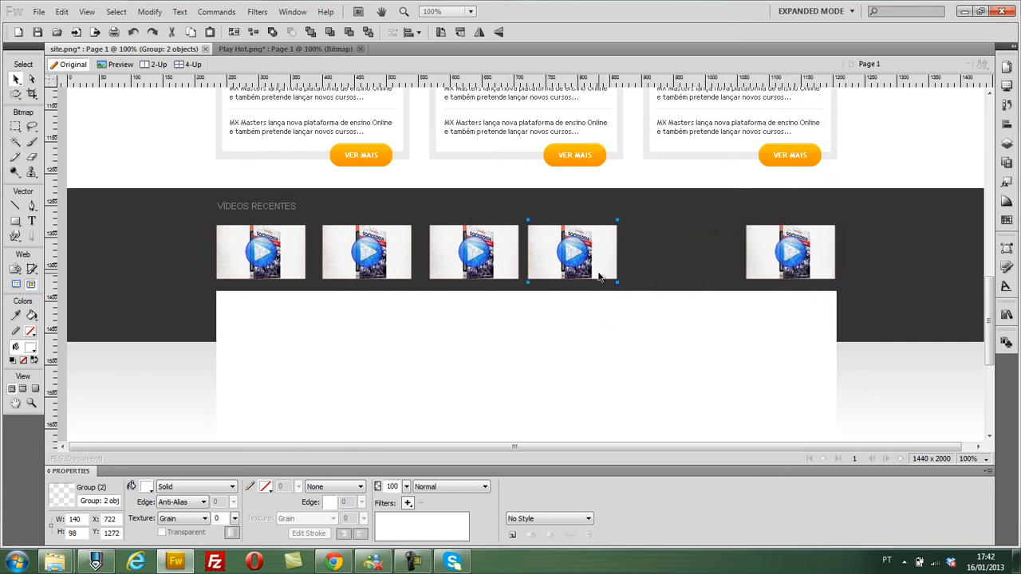
drag(556, 271, 663, 271)
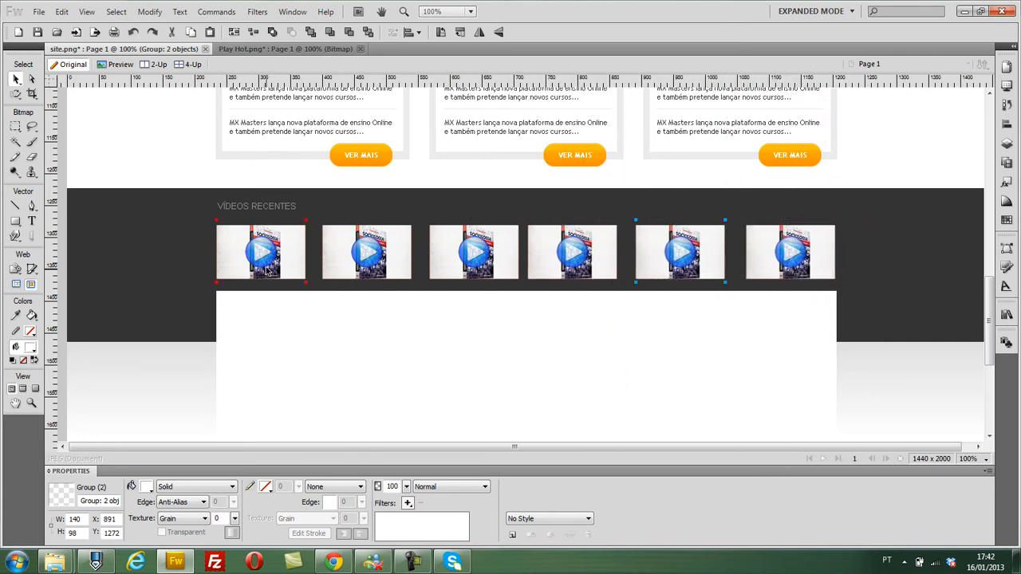
key(Right)
key(Right)
key(Right)
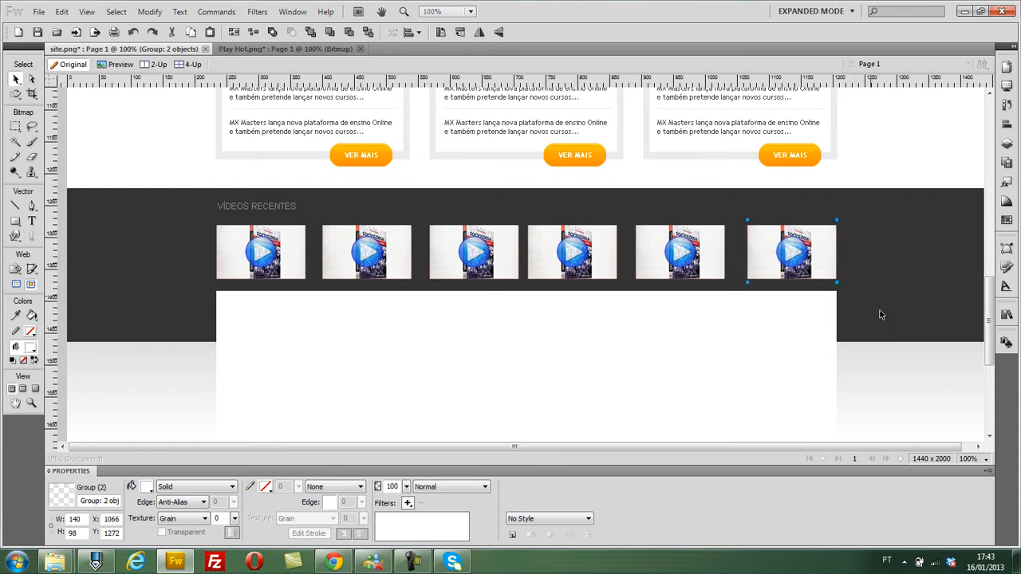
- Distribute the six video thumbnails evenly by their horizontal centres
click(903, 391)
click(258, 267)
shift+click(362, 256)
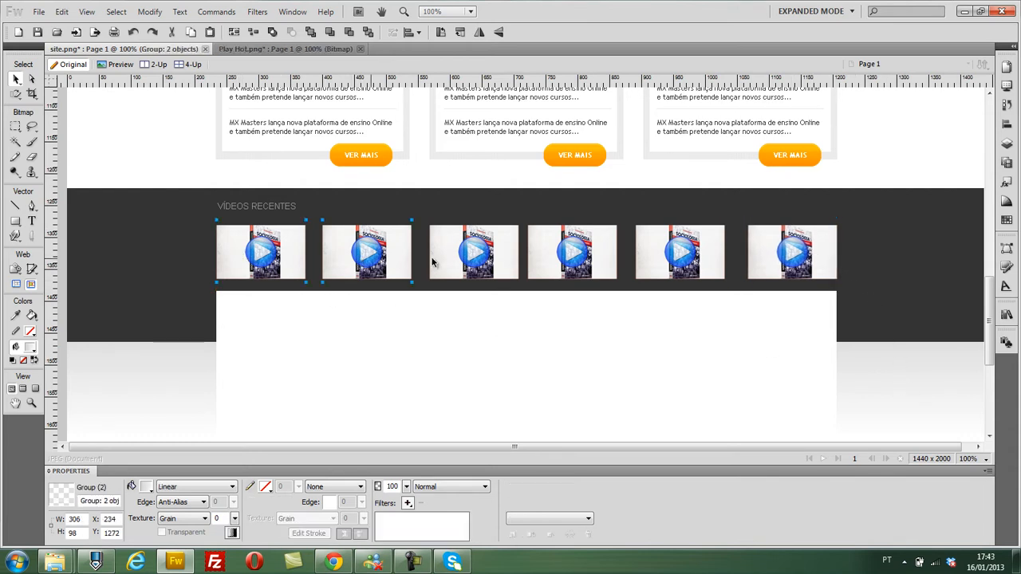
shift+click(467, 255)
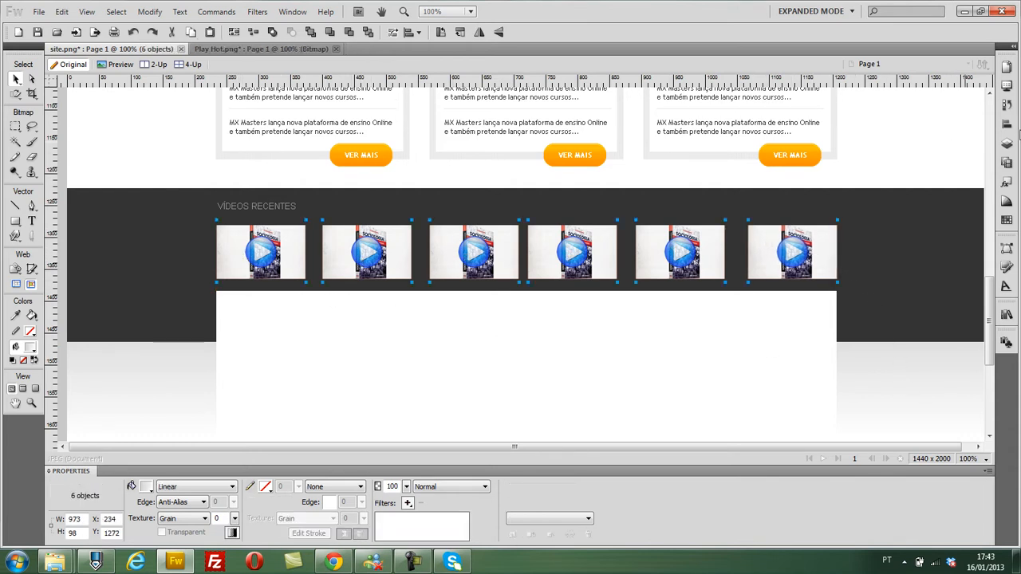
click(1006, 104)
click(1006, 124)
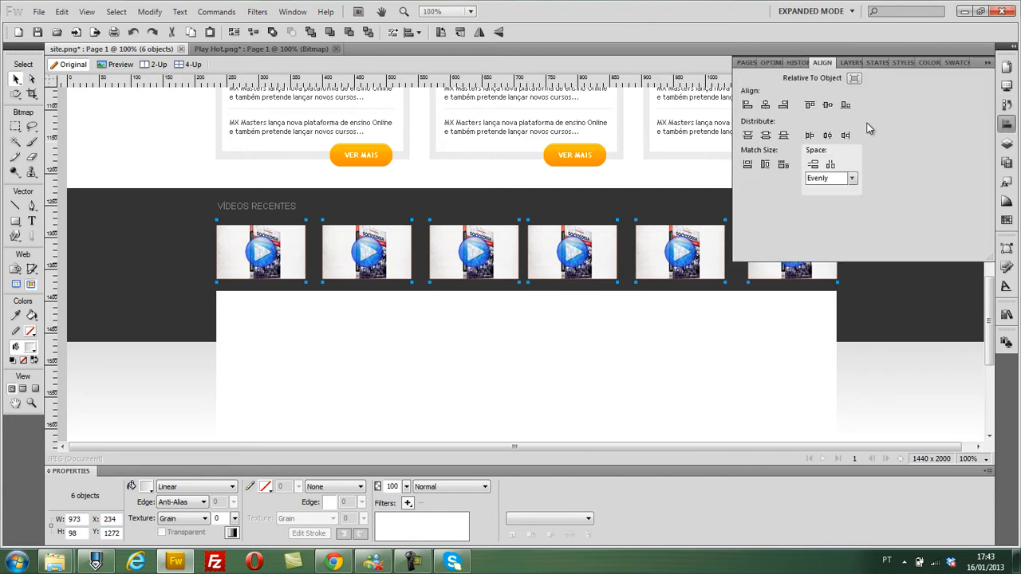
click(830, 137)
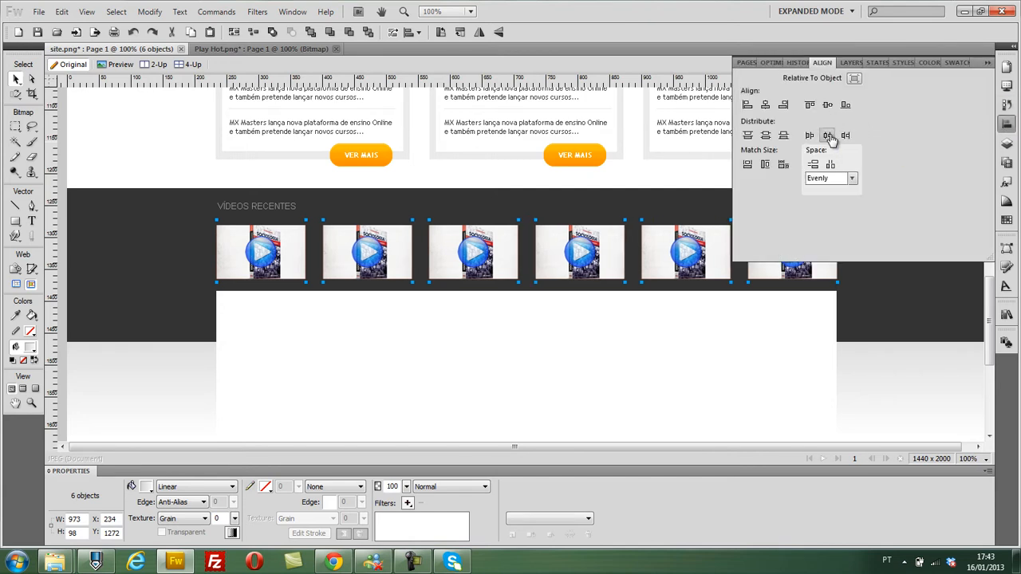
click(986, 64)
click(922, 347)
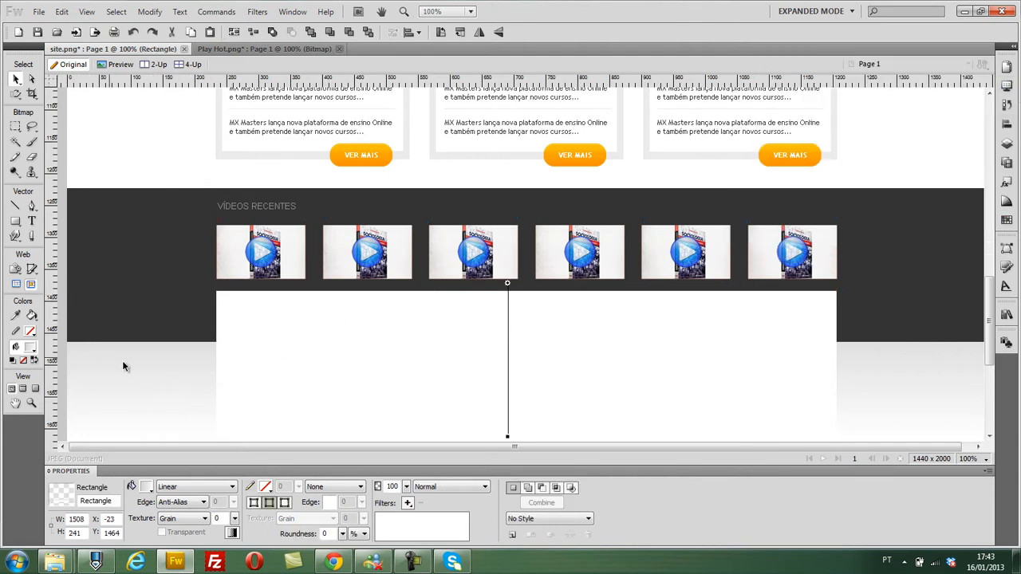
scroll(120, 362, down, 3)
scroll(482, 384, up, 4)
click(63, 272)
scroll(62, 273, down, 3)
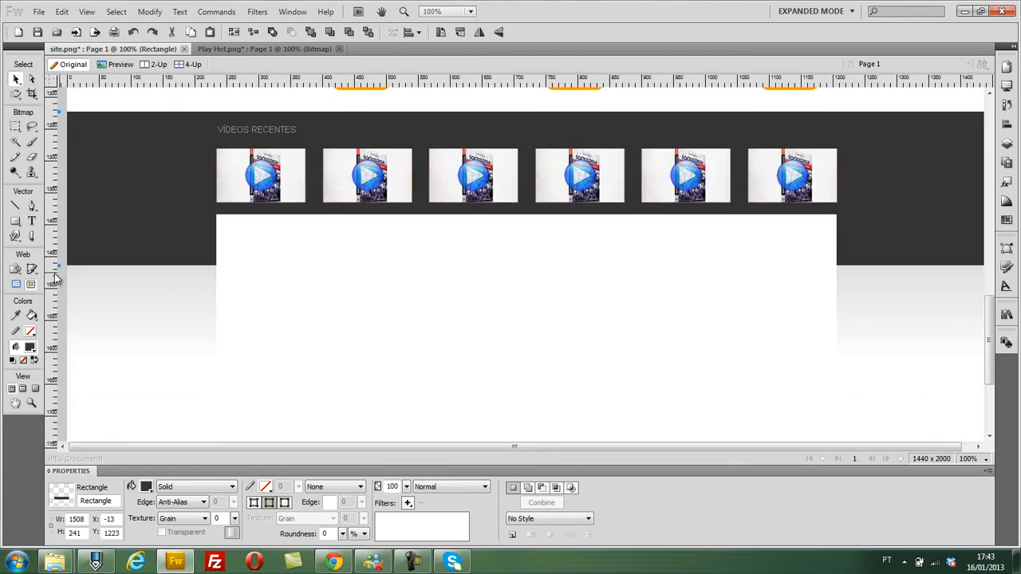
- Copy the "VÍDEOS RECENTES" heading into the white box at X 251, Y 1409 and change its text to "MAIS NOTÍCIAS DE CULINÁRIA"
click(267, 132)
drag(265, 129, 276, 235)
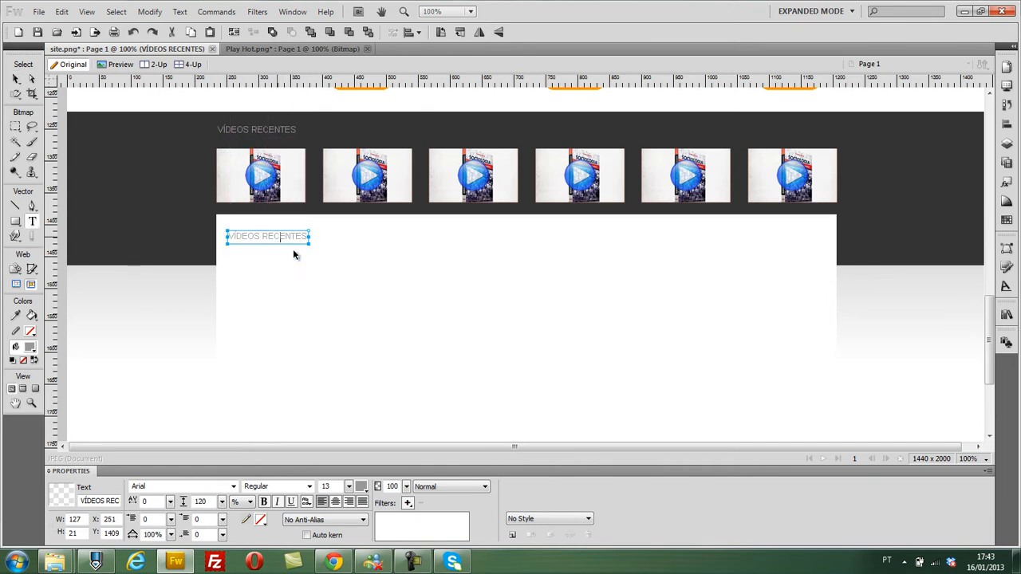
double_click(276, 235)
text(MAIS NOTÍCIAS DE CULINÁRIA)
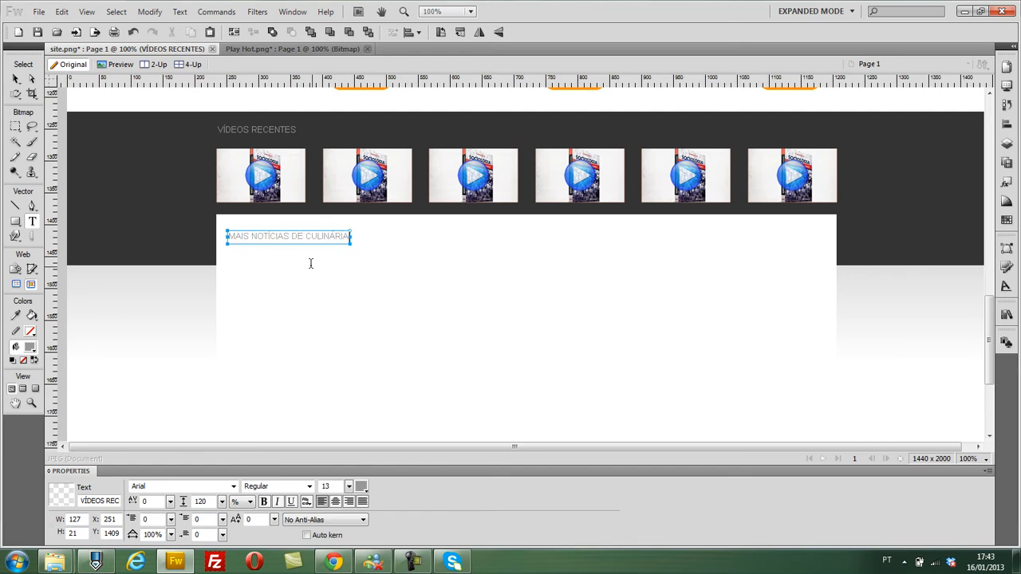
click(117, 330)
scroll(117, 330, up, 7)
scroll(119, 332, up, 4)
scroll(718, 216, up, 3)
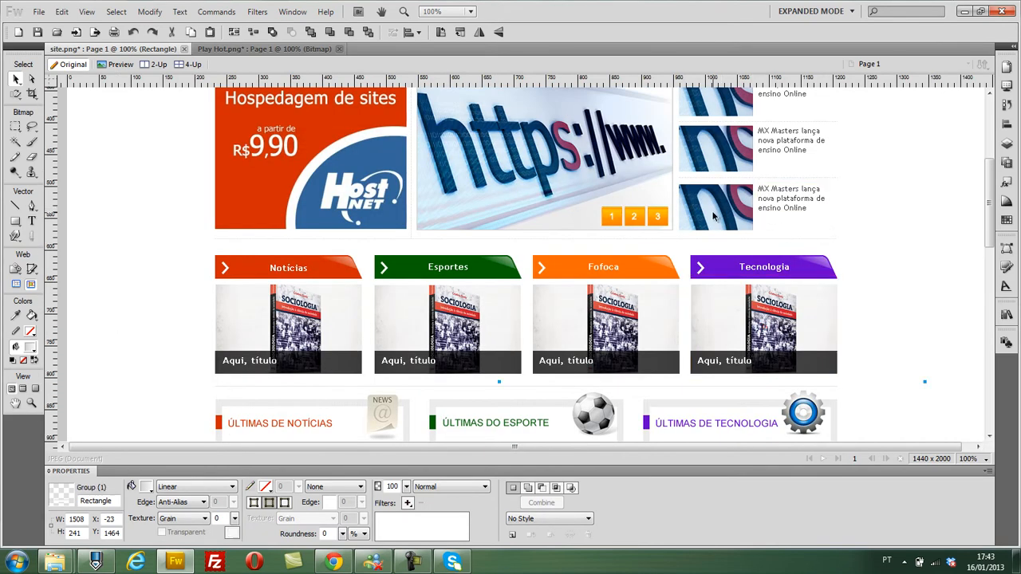
right_click(713, 216)
click(746, 328)
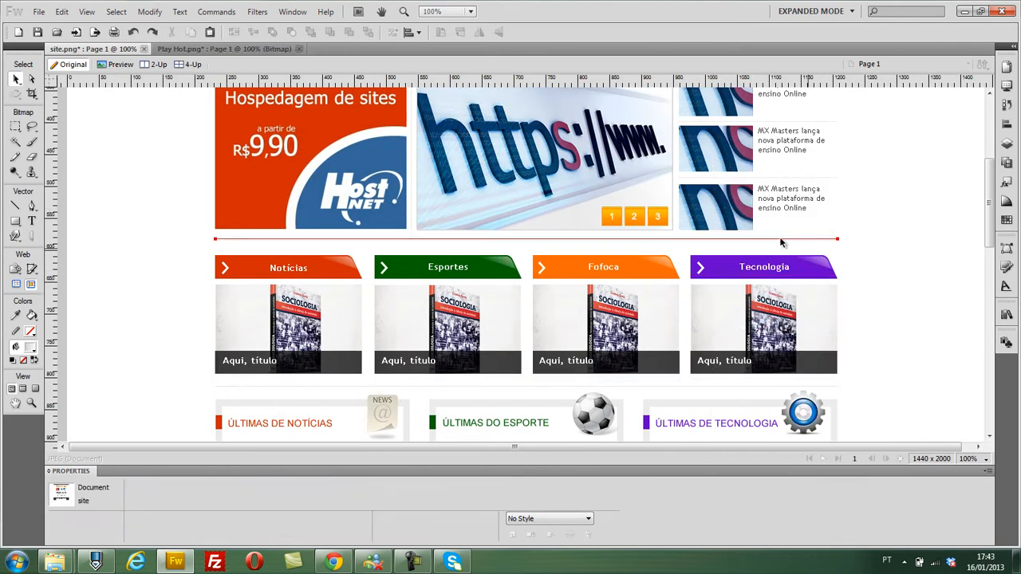
drag(742, 202, 758, 238)
key(ctrl+z)
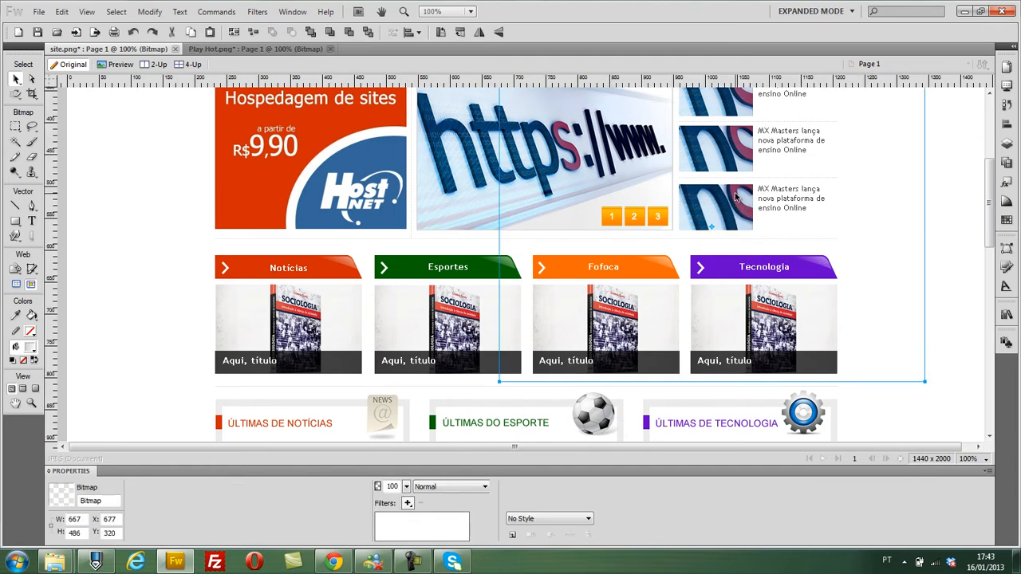
key(ctrl+g)
drag(727, 201, 145, 385)
key(ctrl+z)
drag(713, 212, 135, 403)
scroll(137, 382, down, 4)
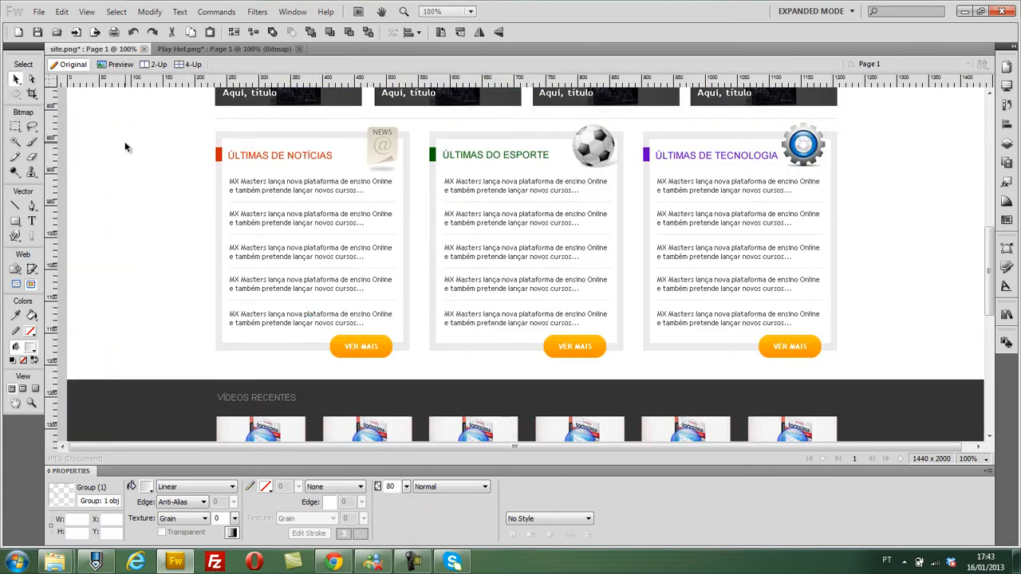
- Switch to Chrome and search Google Images for "LAZANHA"
key(alt+Tab)
click(8, 31)
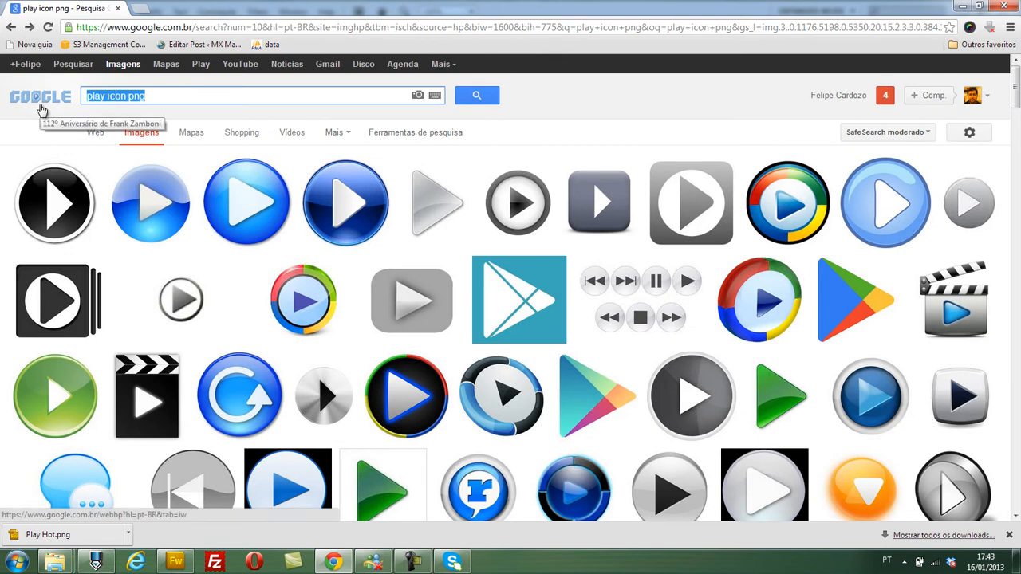
text(LAZ)
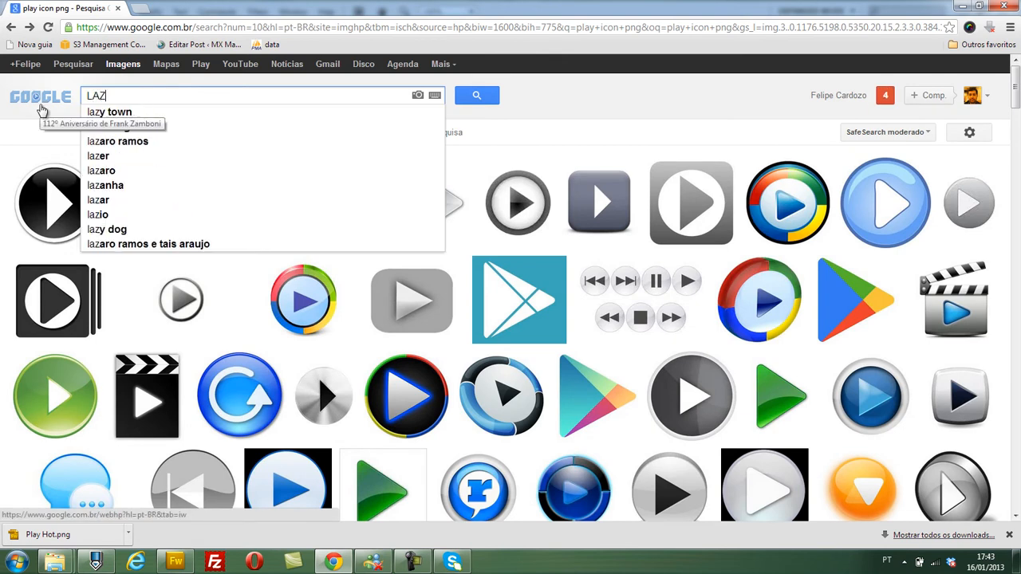
text(ANHA)
key(Return)
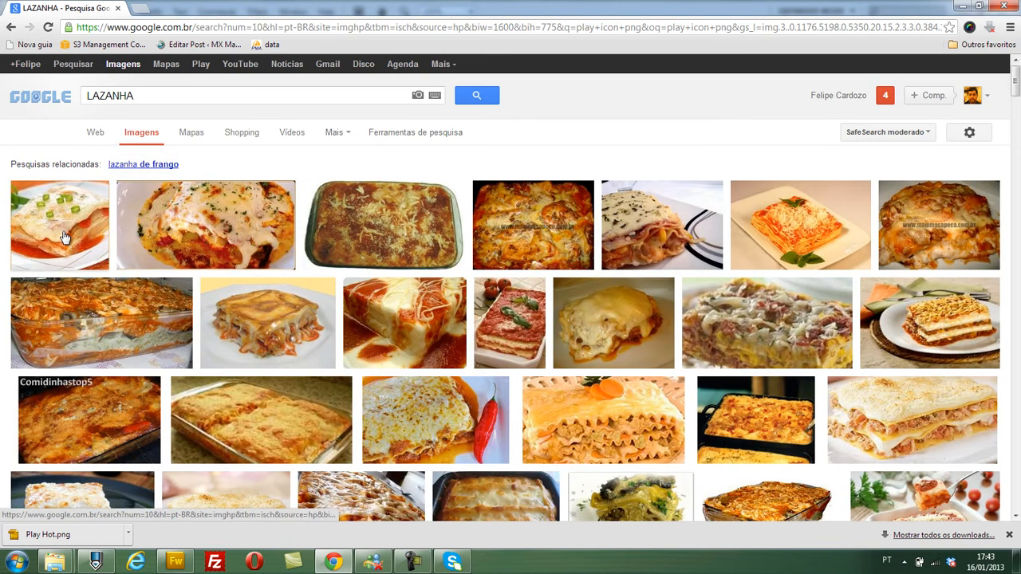
- Open the first lasagna picture in the results and copy the image
click(109, 244)
right_click(363, 267)
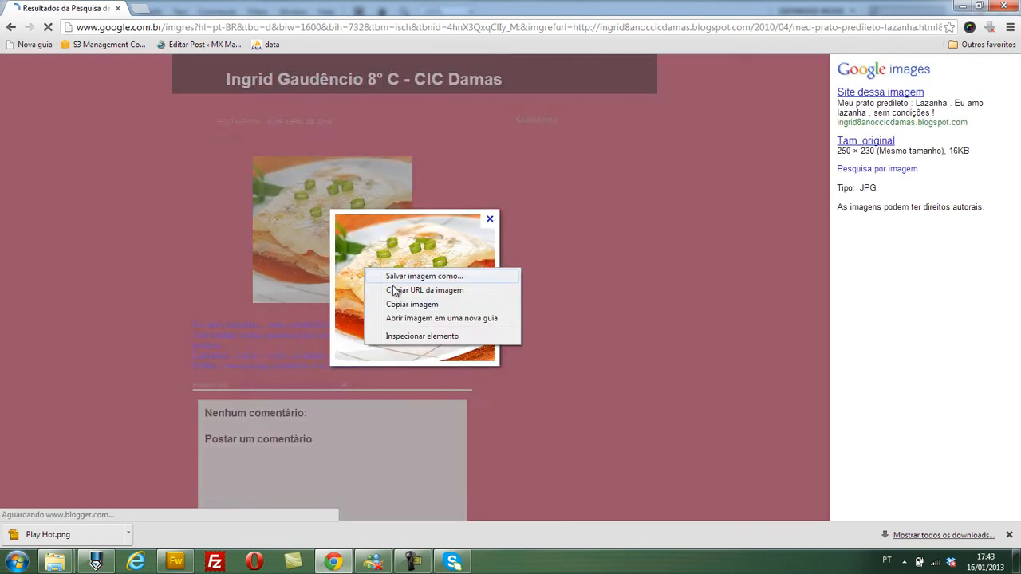
click(411, 304)
- Paste the lasagna picture into the Fireworks page, scale it to 115 × 106 and place it under the culinary heading at X 255, Y 1442
key(alt+Tab)
scroll(436, 374, down, 6)
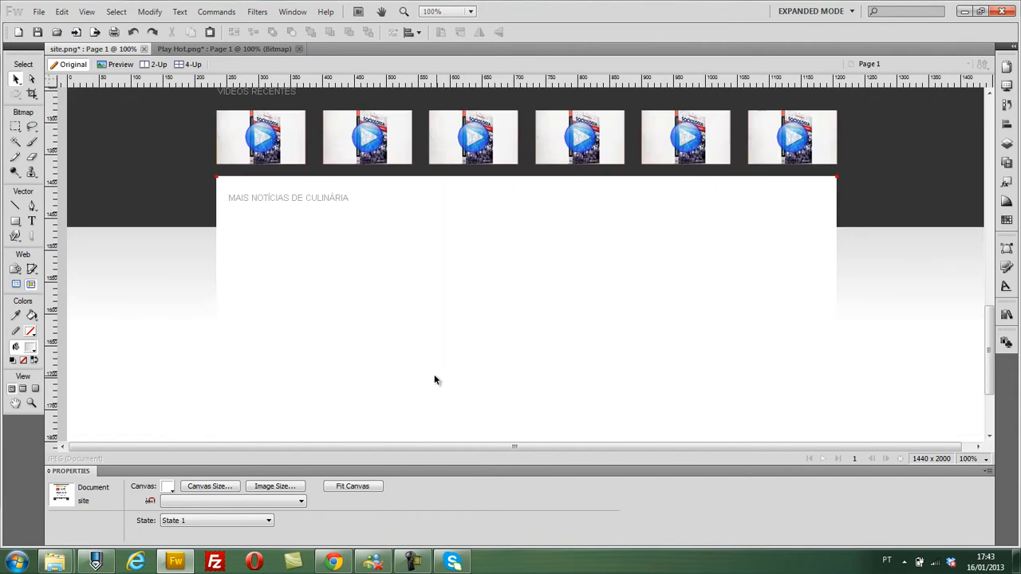
key(ctrl+v)
drag(446, 193, 532, 273)
mouse_move(575, 306)
mouse_down()
mouse_move(275, 257)
mouse_move(273, 247)
mouse_up()
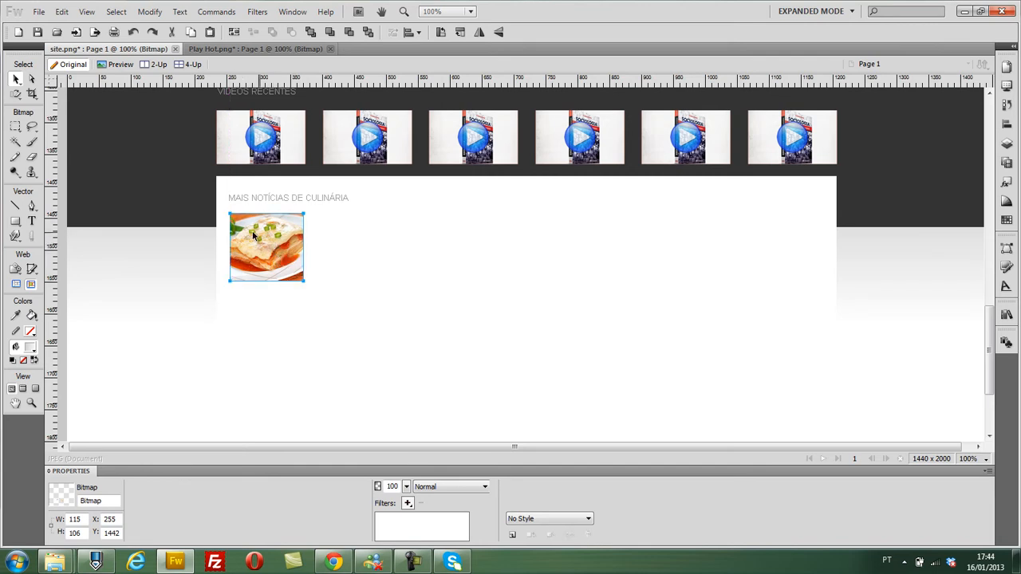
- Copy the culinary heading beside the lasagna picture and change its text to "Aprenda a fazer lazanha de frango de forma simples e rápida"
click(290, 201)
drag(291, 201, 378, 226)
double_click(378, 221)
text(PREN)
key(ctrl+a)
text(Apre)
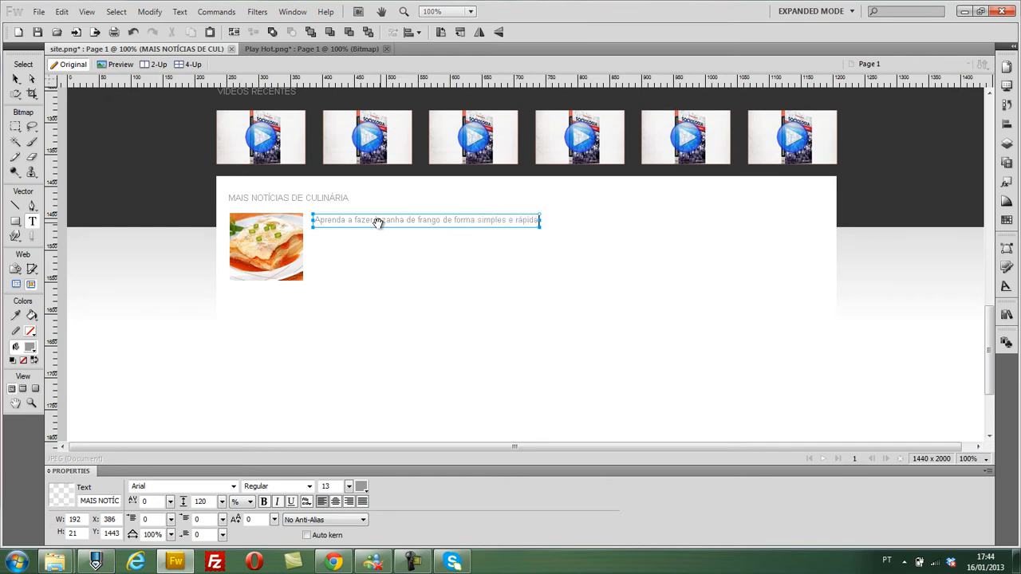
- Narrow the lasagna news text box to about 191 px and move it to X 377, Y 1442
click(15, 80)
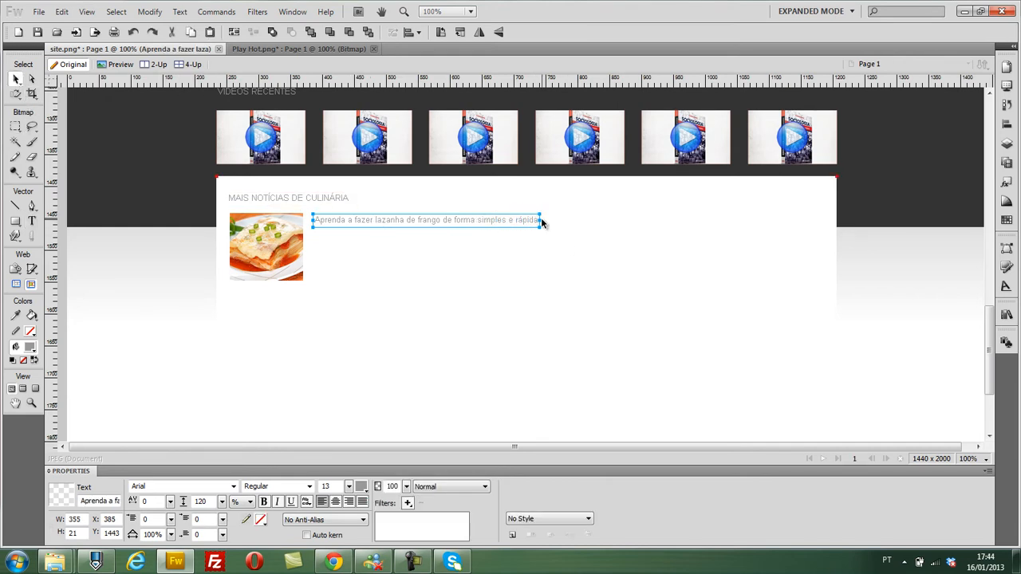
drag(540, 224, 435, 225)
drag(348, 237, 341, 233)
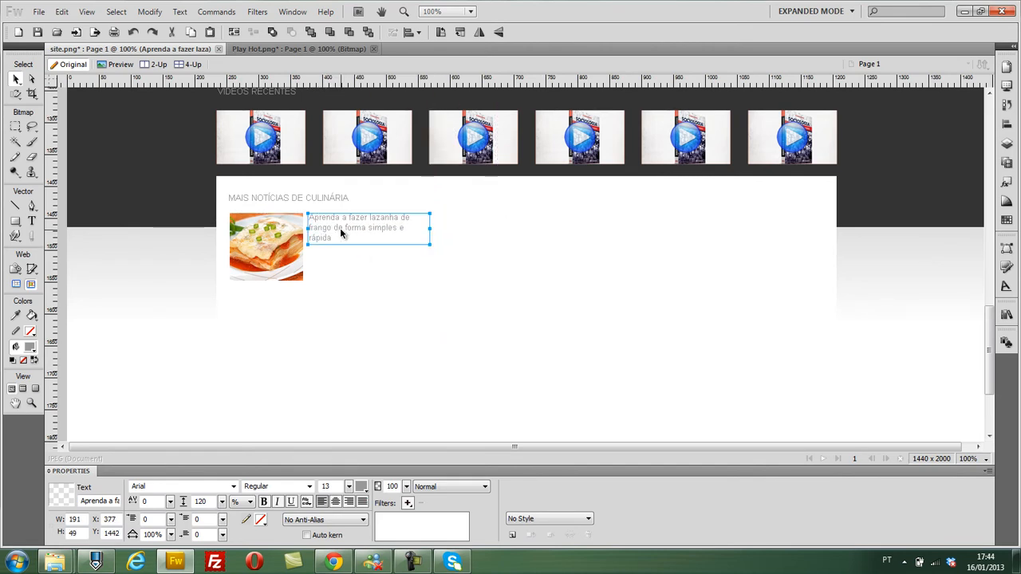
- Draw a 105 × 29 rectangle below the news text with roundness 46 and fill it with the footer band's dark grey
click(16, 221)
drag(340, 263, 407, 278)
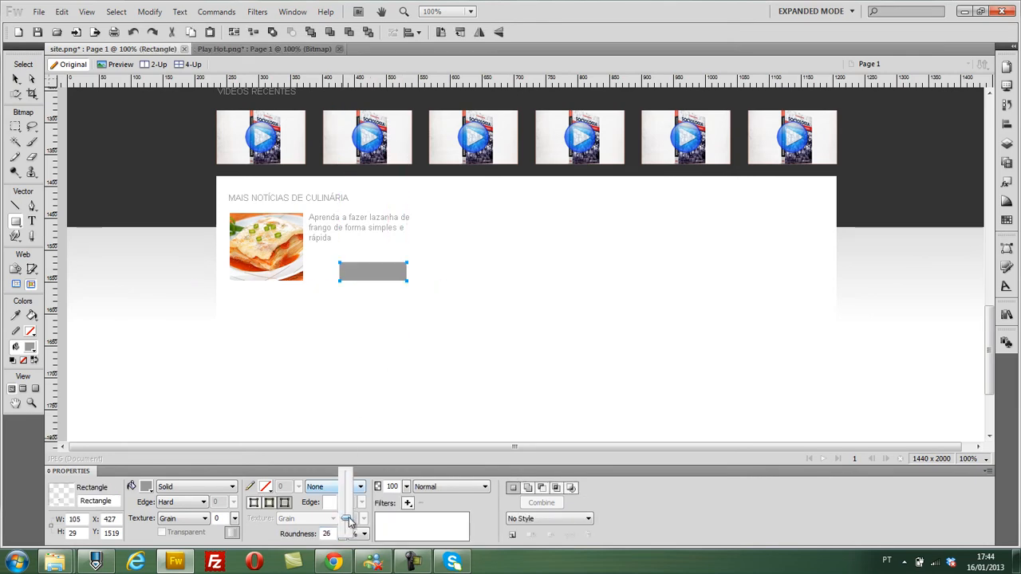
scroll(215, 387, up, 4)
scroll(223, 392, down, 4)
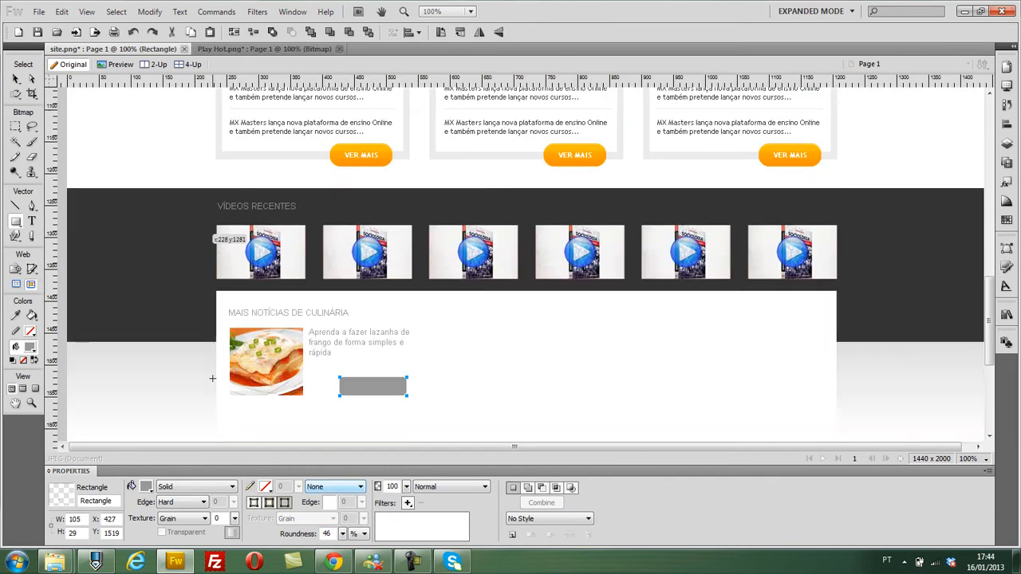
click(146, 486)
click(154, 208)
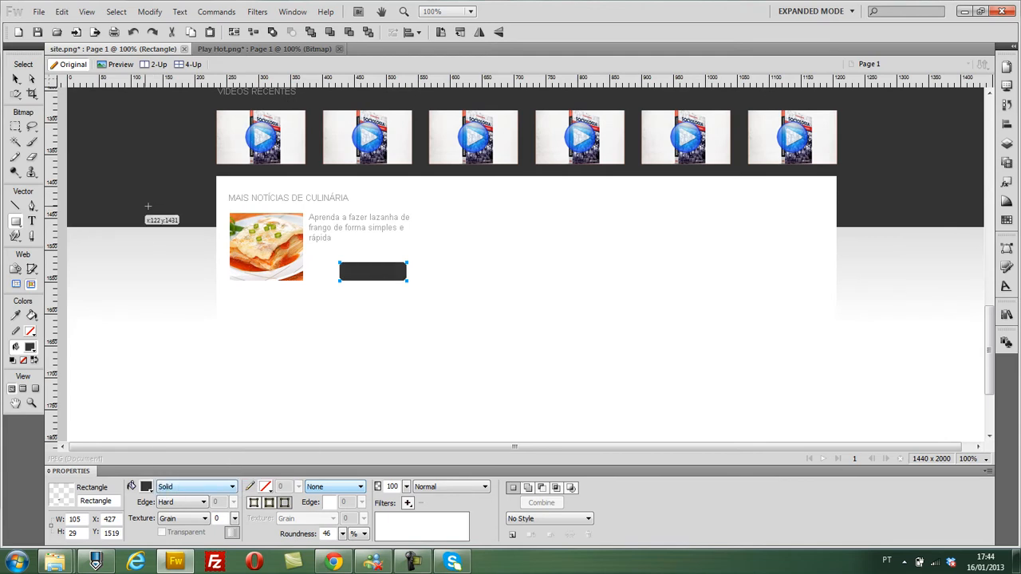
- Move the dark button rectangle to X 421, round its ends fully and change its edge type
click(16, 79)
drag(386, 279, 382, 271)
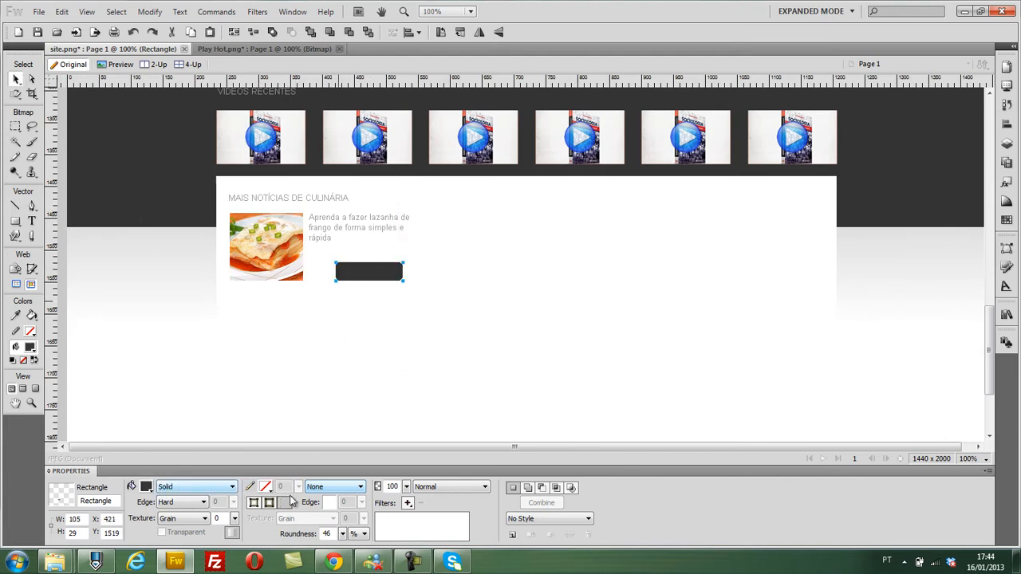
drag(343, 537, 349, 480)
click(183, 503)
click(185, 521)
- Darken the lasagna news text to a medium grey with RGB 105, 105, 105
click(31, 222)
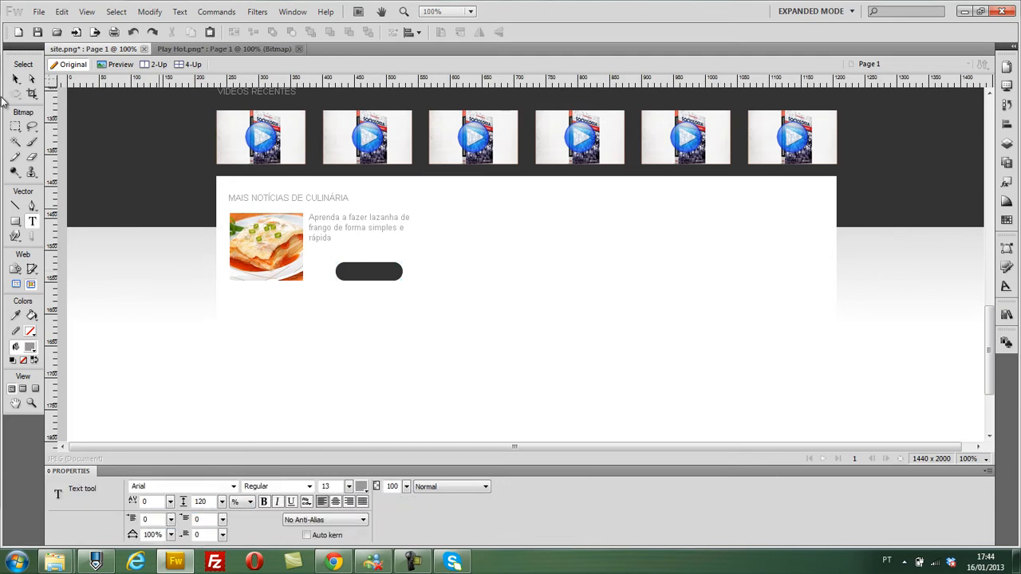
click(18, 80)
click(331, 224)
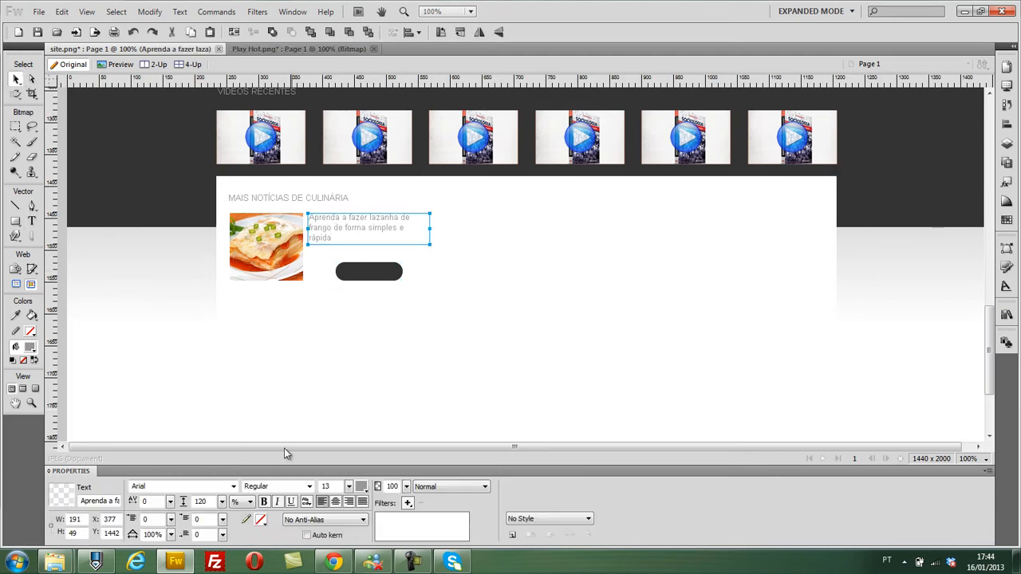
click(361, 485)
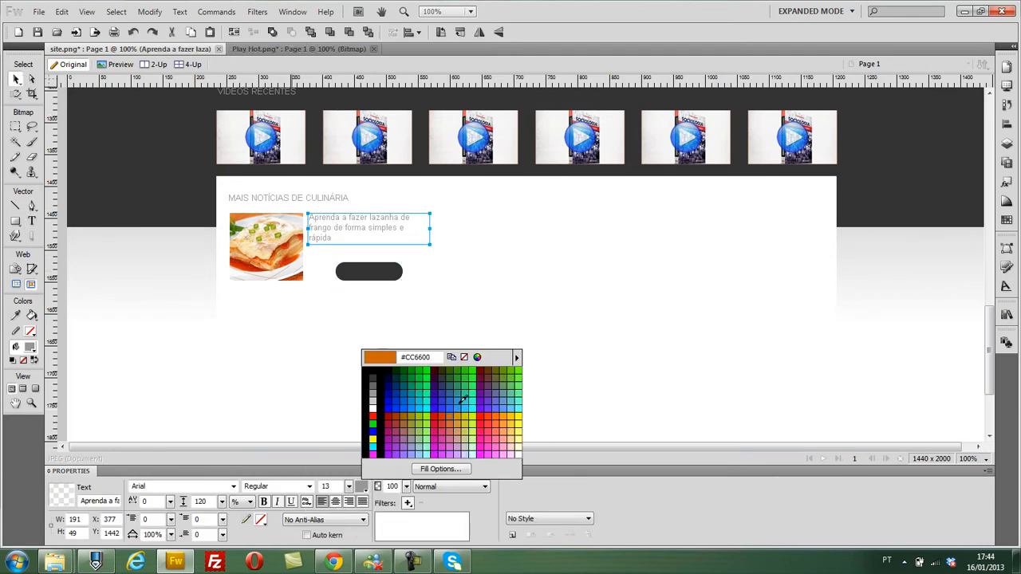
click(477, 356)
drag(579, 384, 579, 404)
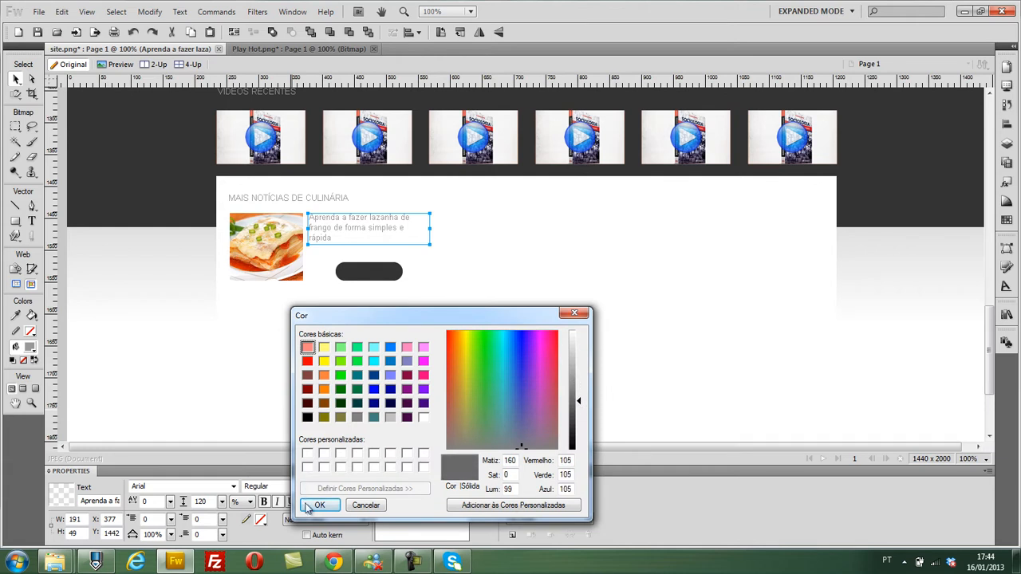
click(313, 501)
- Copy the news text box below the dark button and change the copy's text to "Ver mais"
click(361, 276)
click(353, 231)
drag(353, 230, 358, 326)
double_click(372, 335)
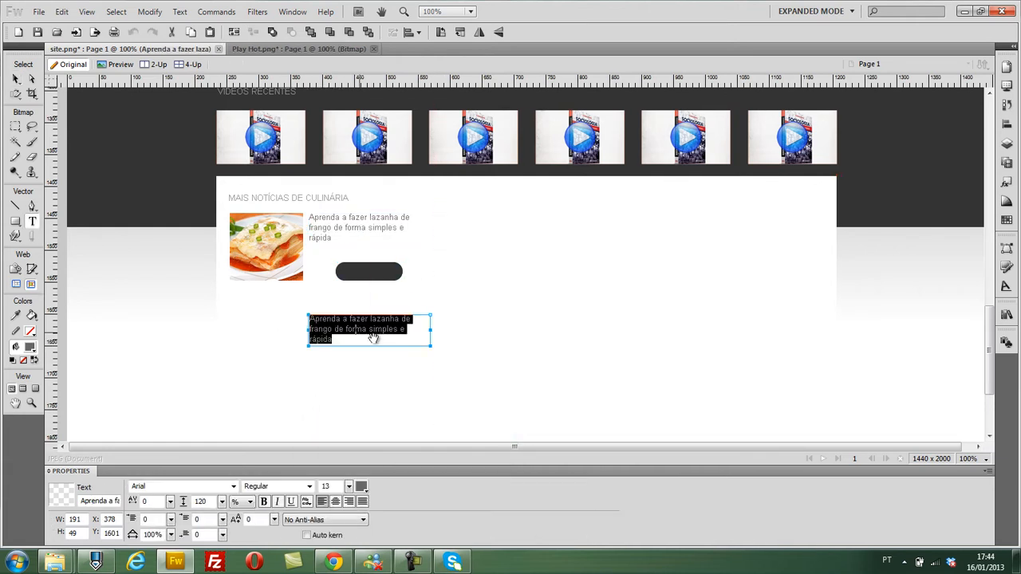
text(Ver mais)
key(ctrl+a)
click(16, 79)
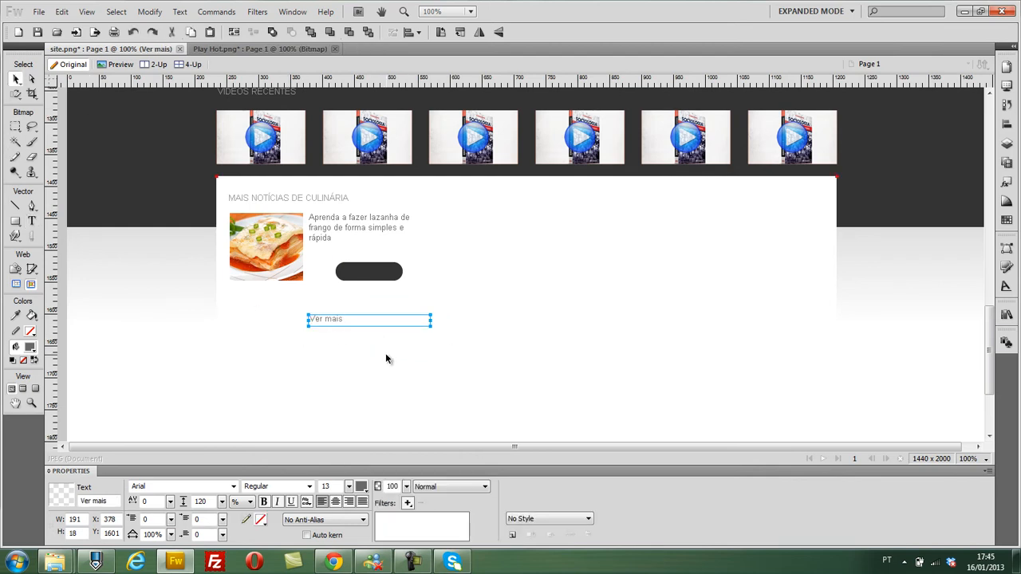
- Place the "Ver mais" text on the dark button and colour it white
drag(318, 318, 362, 272)
click(362, 487)
click(371, 408)
- Align the "Ver mais" text and the dark button on their vertical centres and group them
shift+click(343, 279)
click(1010, 126)
click(826, 104)
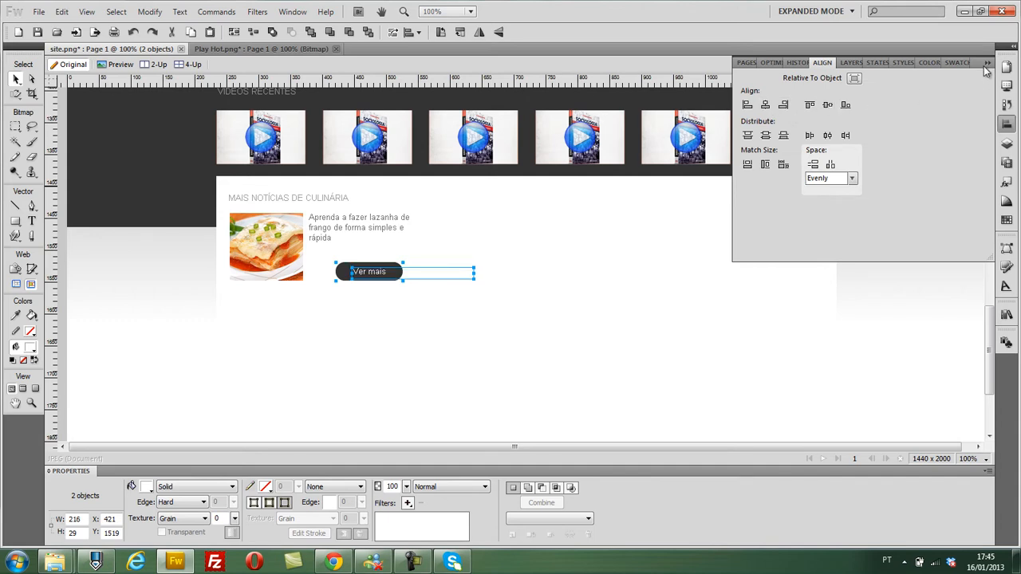
key(ctrl+g)
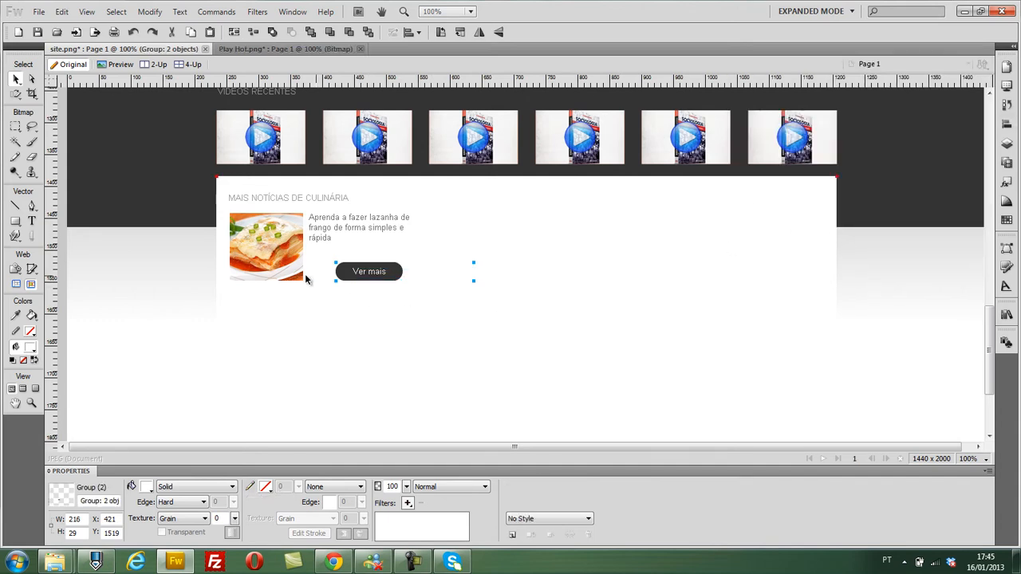
- Draw a horizontal line about 279 px long below the news item and give it a light grey sampled from the background gradient
click(16, 206)
drag(233, 303, 412, 317)
click(16, 80)
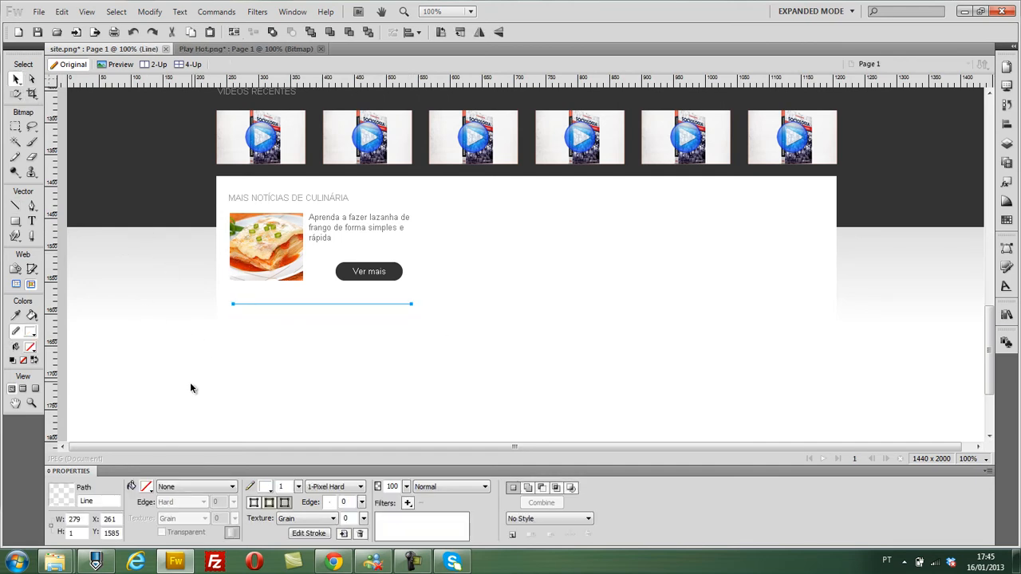
click(265, 486)
click(177, 273)
click(173, 359)
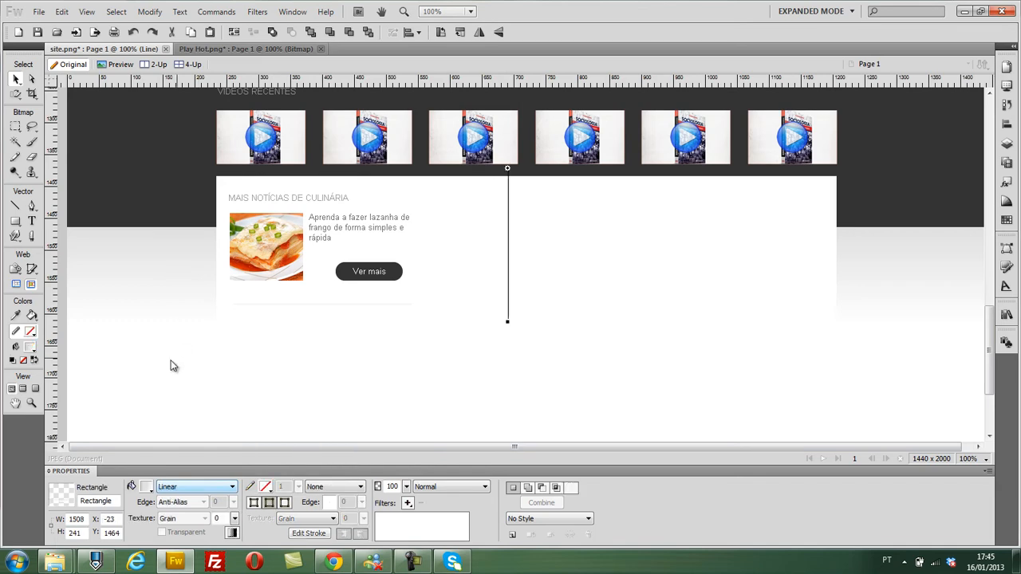
- Darken the separator line's stroke to a light grey with RGB 218, 218, 218
click(297, 304)
click(265, 486)
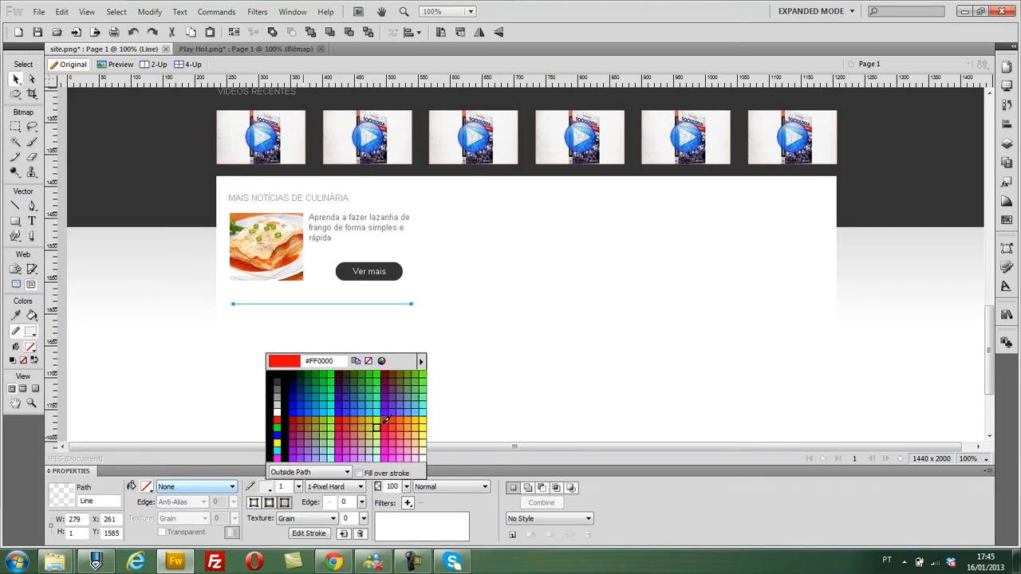
click(384, 361)
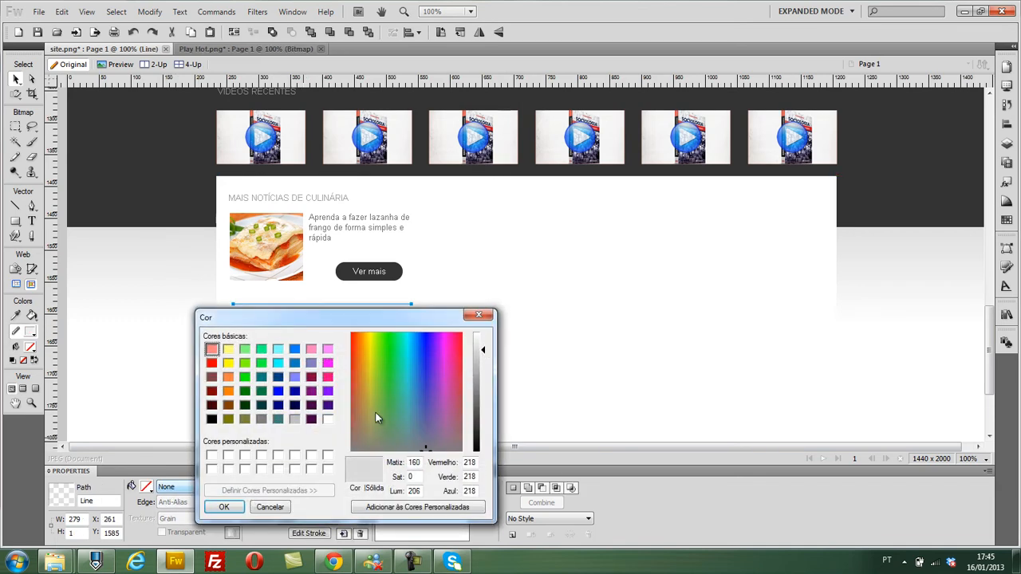
click(237, 505)
click(165, 325)
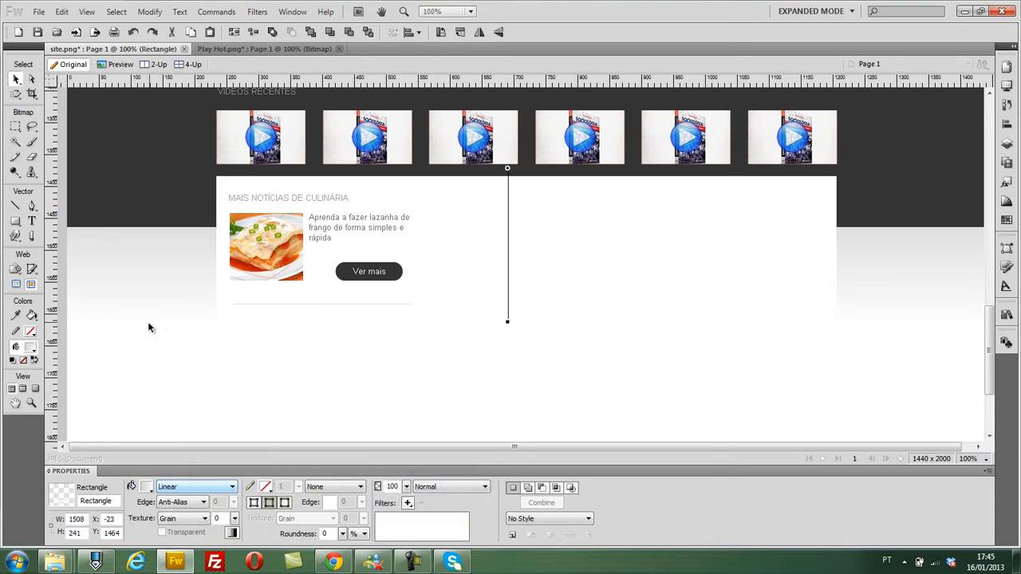
- Duplicate the lasagna picture, news text, button and separator line, and move the copy down to Y 1617
click(271, 242)
shift+click(353, 226)
shift+click(369, 275)
shift+click(345, 304)
shift+click(352, 414)
key(ctrl+c)
key(ctrl+v)
key(Down)
key(Down)
key(Down)
key(Down)
key(Down)
key(Down)
key(Down)
key(Down)
key(Down)
key(Down)
key(Down)
key(Down)
key(Down)
key(Down)
key(Down)
key(Down)
key(Down)
key(Down)
key(Down)
key(Down)
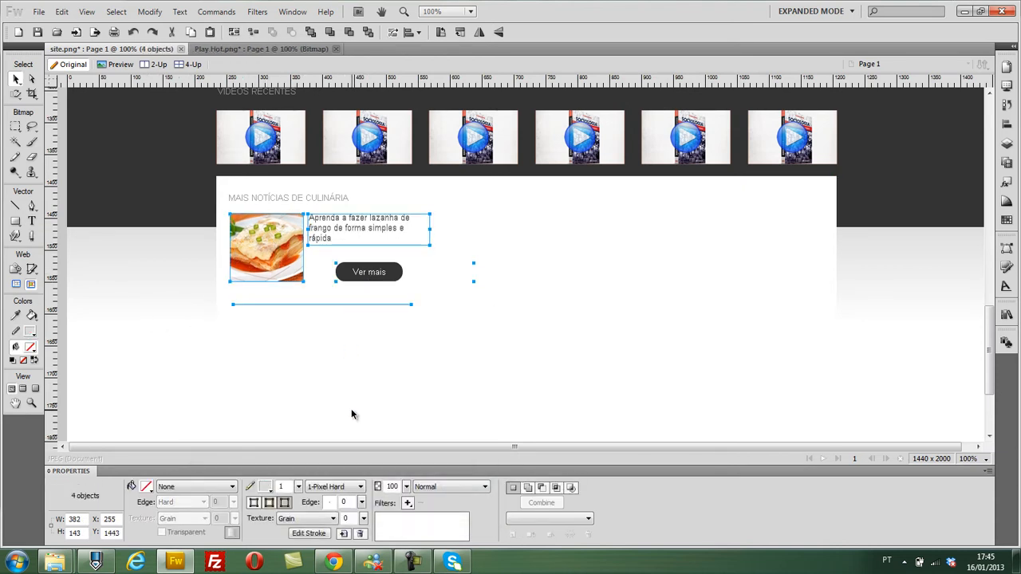
key(Down)
key(Down)
key(Down)
key(Down)
key(Down)
key(Down)
key(Down)
key(Down)
key(Down)
key(Down)
key(Down)
key(Down)
key(Down)
key(Down)
key(Down)
key(Down)
key(Down)
key(Down)
key(Down)
key(Down)
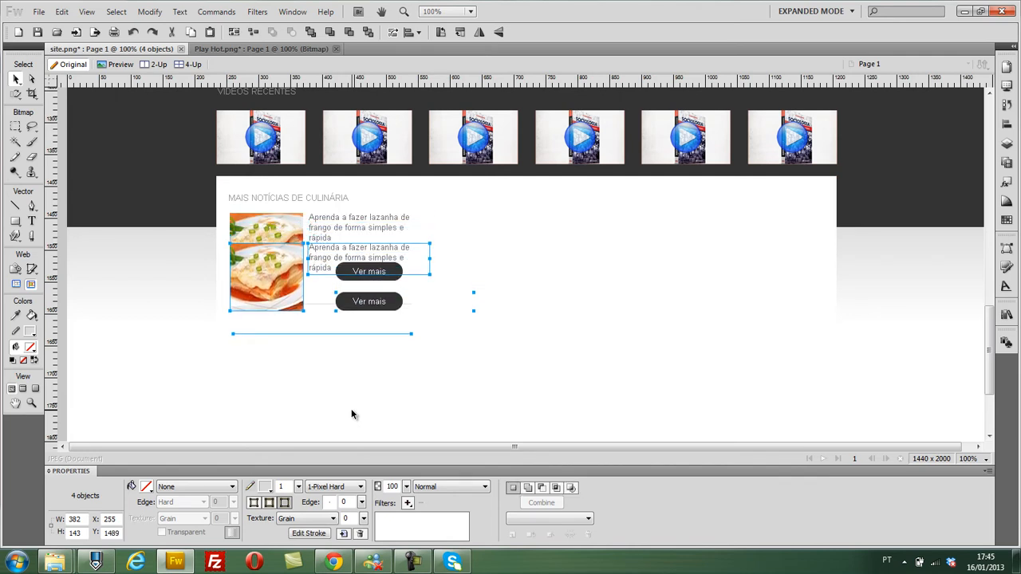
key(Down)
key(Down)
key(Down)
key(Down)
key(Down)
key(Down)
key(Down)
key(Down)
key(Down)
key(Down)
key(Down)
key(Down)
key(Down)
key(Down)
key(Down)
key(Down)
key(Down)
key(Down)
key(Down)
key(Down)
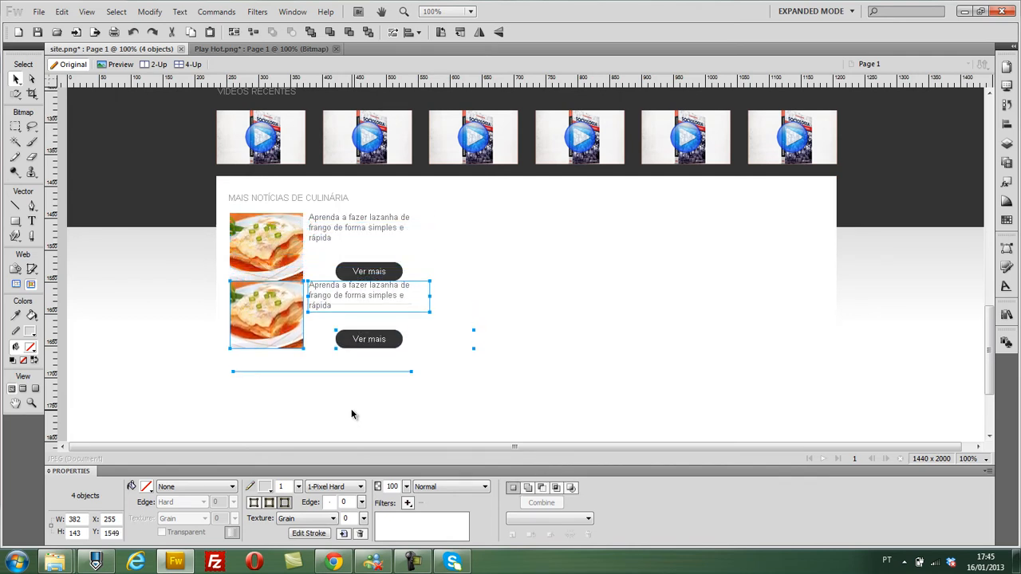
key(Down)
key(Down)
key(Down)
key(Down)
key(Down)
key(Down)
key(Down)
key(Down)
key(Down)
key(Down)
key(Down)
key(Down)
key(Down)
key(Down)
key(Down)
key(Down)
key(Down)
key(Down)
key(Down)
key(Down)
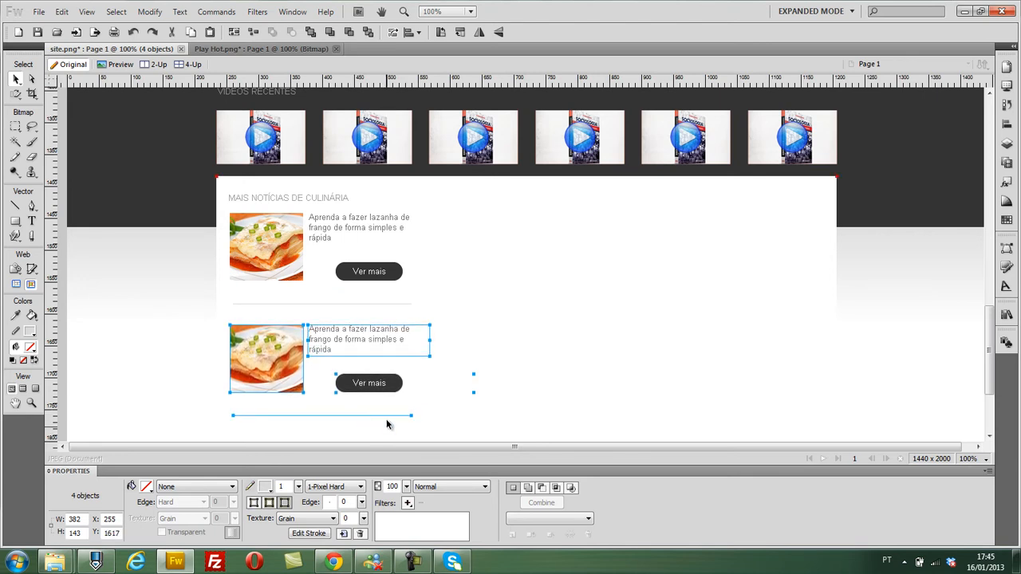
- Duplicate the news item again as a third entry and move it down to Y 1794
scroll(369, 398, down, 3)
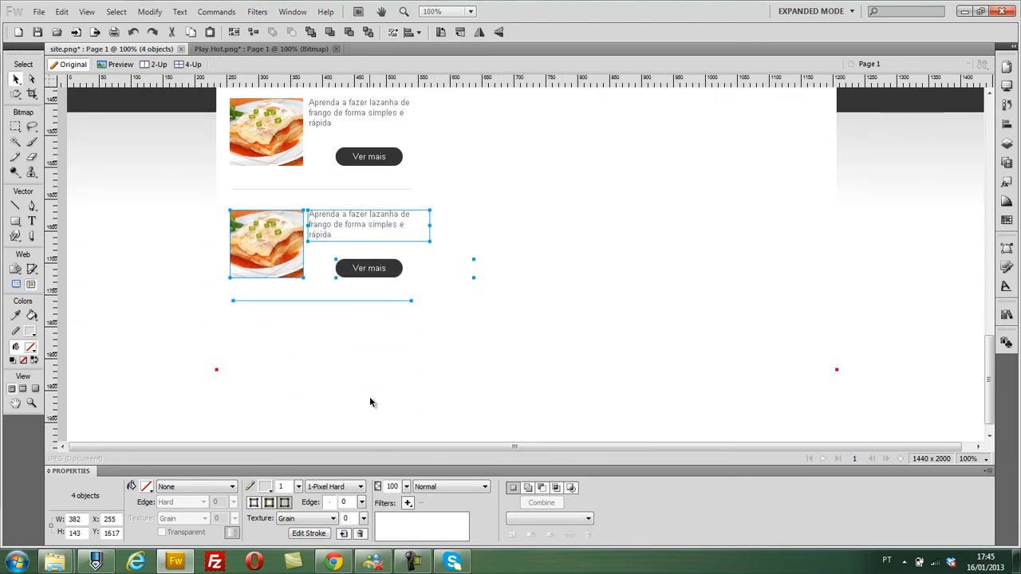
key(Down)
key(Down)
key(Down)
key(Down)
key(Down)
key(Down)
key(Down)
key(Down)
key(Down)
key(Down)
key(Down)
key(Down)
key(Down)
key(Down)
key(Down)
key(Down)
key(Down)
key(Down)
key(Down)
key(Down)
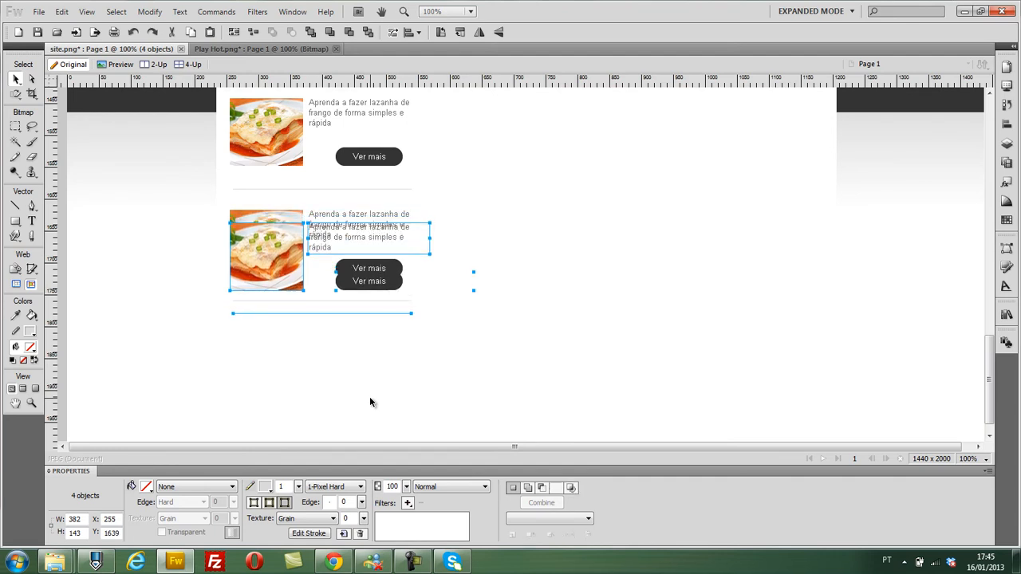
key(Down)
key(Down)
key(Down)
key(Down)
key(Down)
key(Down)
key(Down)
key(Down)
key(Down)
key(Down)
key(Down)
key(Down)
key(Down)
key(Down)
key(Down)
key(Down)
key(Down)
key(Down)
key(Down)
key(Down)
key(Down)
key(Down)
key(Down)
key(Down)
key(Down)
key(Down)
key(Down)
key(Down)
key(Down)
key(Down)
key(Down)
key(Down)
key(Down)
key(Down)
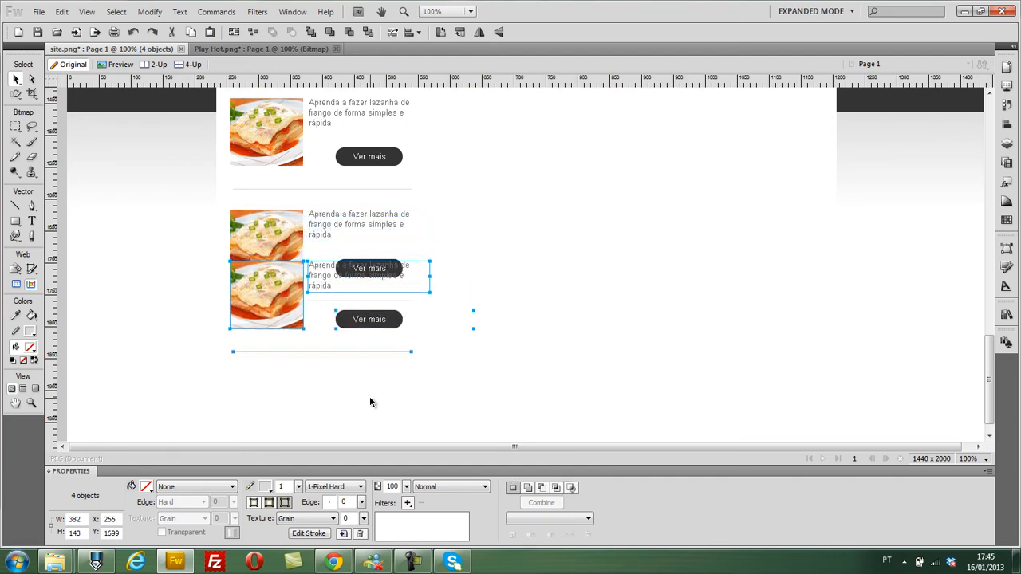
key(Down)
key(Down)
key(Down)
key(Down)
key(Down)
key(Down)
key(Down)
key(Down)
key(Down)
key(Down)
key(Down)
key(Down)
key(Down)
key(Down)
key(Down)
key(Down)
key(Down)
key(Down)
key(Down)
key(Down)
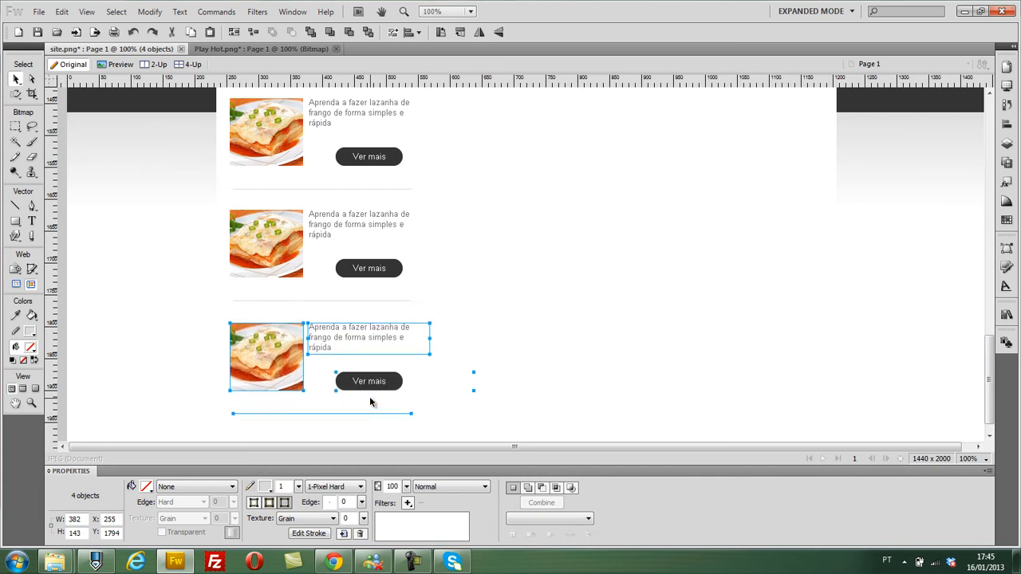
click(121, 312)
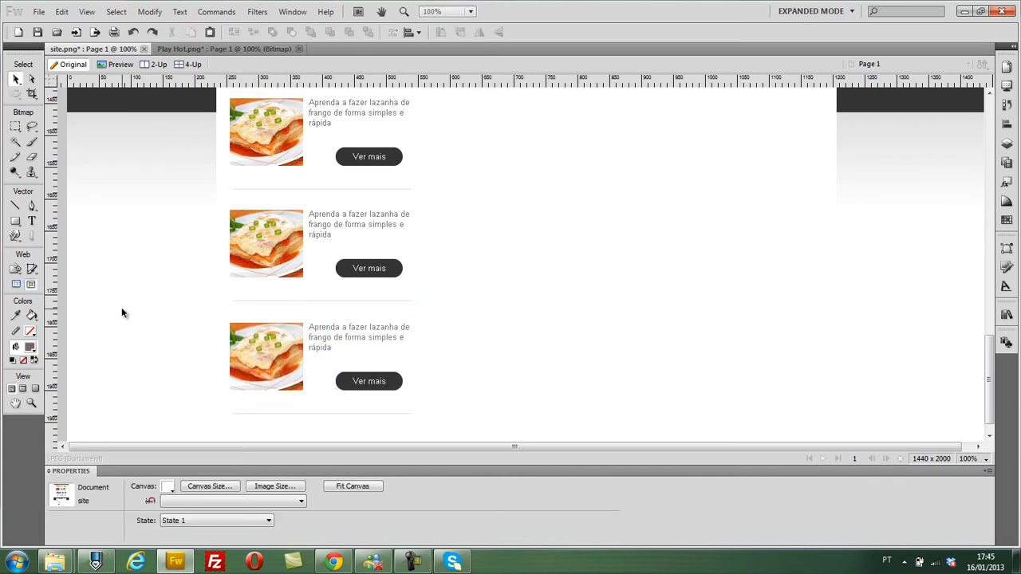
- Move the "MAIS NOTÍCIAS DE CULINÁRIA" heading slightly up, away from the first news item
scroll(150, 210, up, 3)
scroll(161, 210, down, 1)
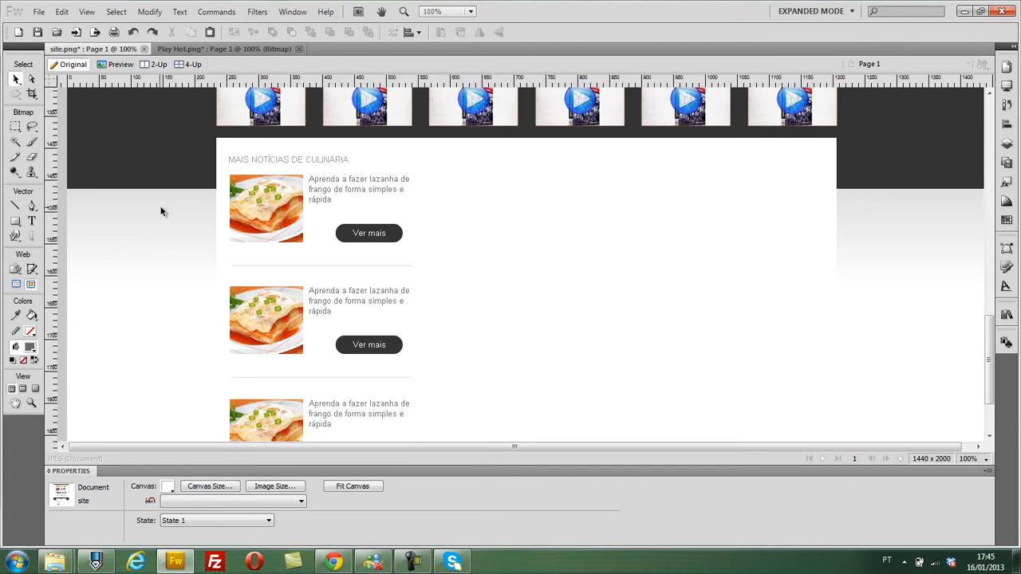
click(272, 161)
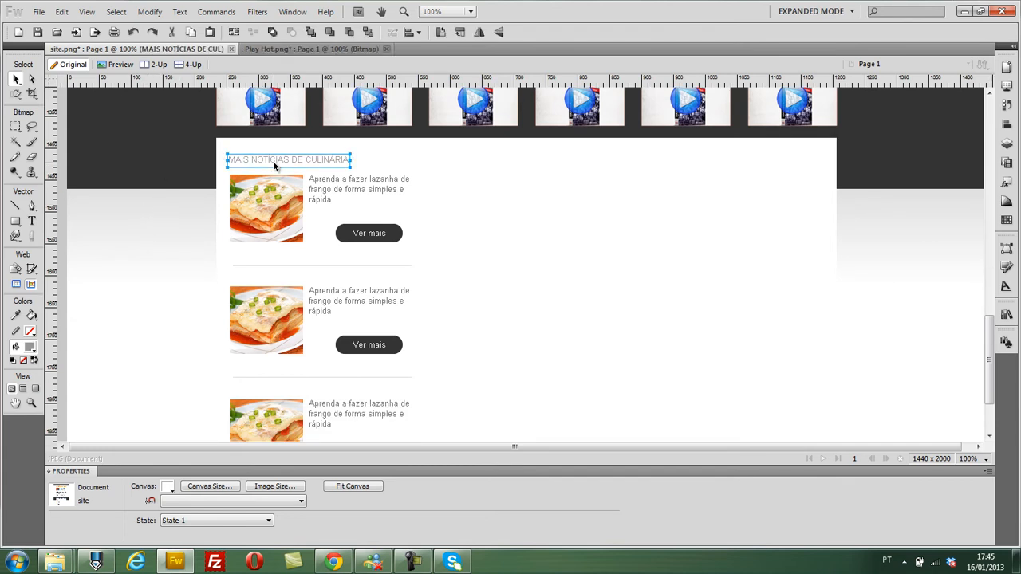
key(Up)
key(Up)
key(Up)
key(Up)
key(Up)
key(Up)
click(157, 246)
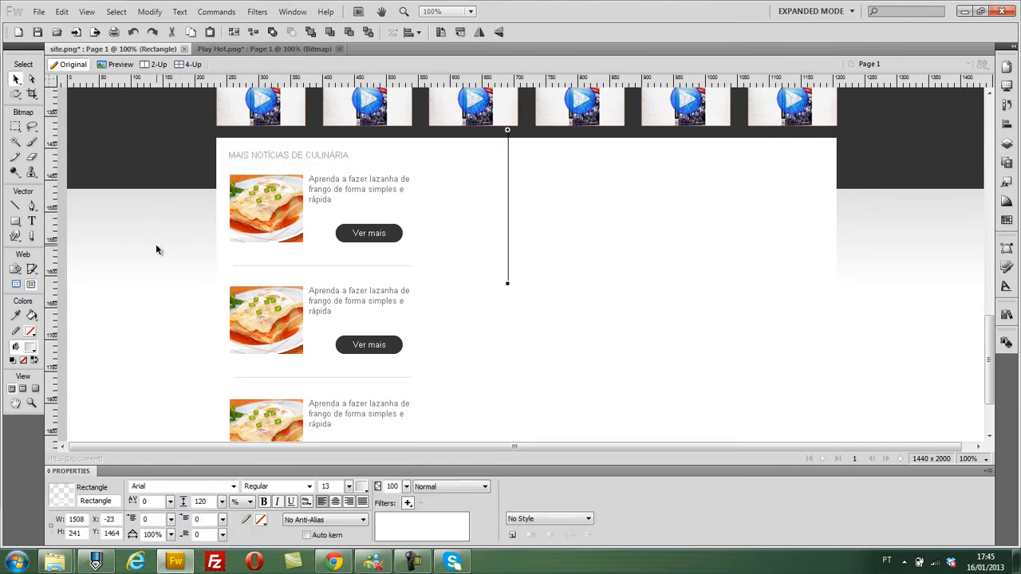
- Draw a tall rectangle about 52 × 564 px beside the news column at about X 578, Y 1402
scroll(155, 244, down, 1)
scroll(156, 244, up, 1)
click(15, 205)
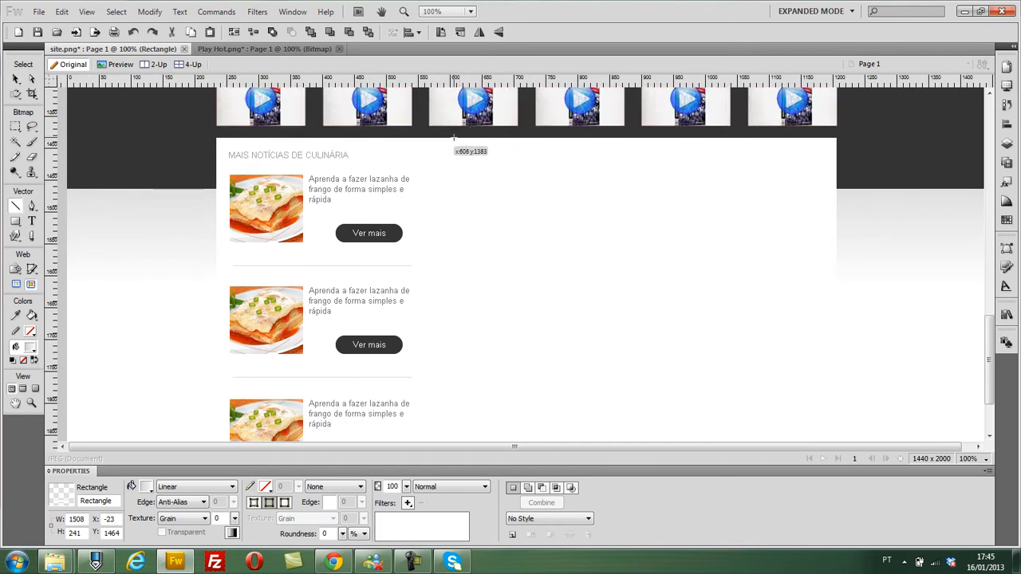
drag(15, 221, 77, 233)
drag(435, 149, 477, 410)
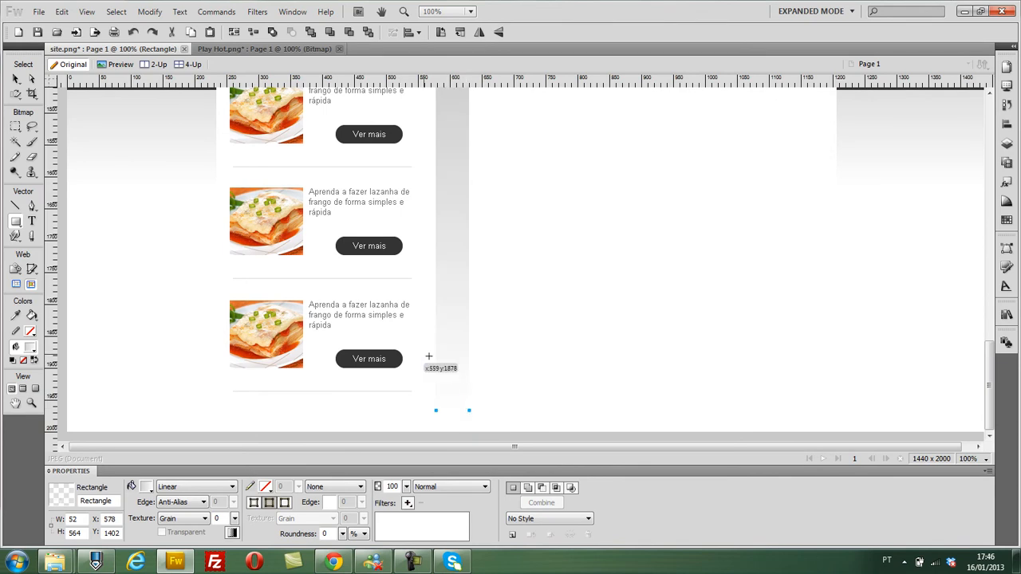
- Change the tall rectangle's gradient fill to a solid medium grey
scroll(422, 354, up, 4)
click(214, 488)
click(188, 403)
click(14, 80)
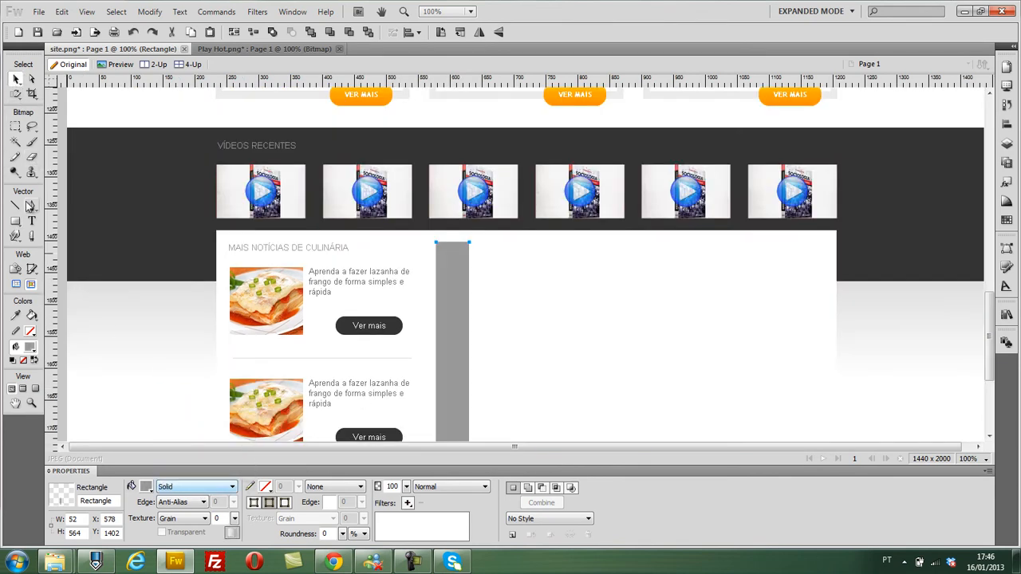
- Try to draw a straight vertical Pen path about 548 px tall just beside the grey rectangle
click(31, 207)
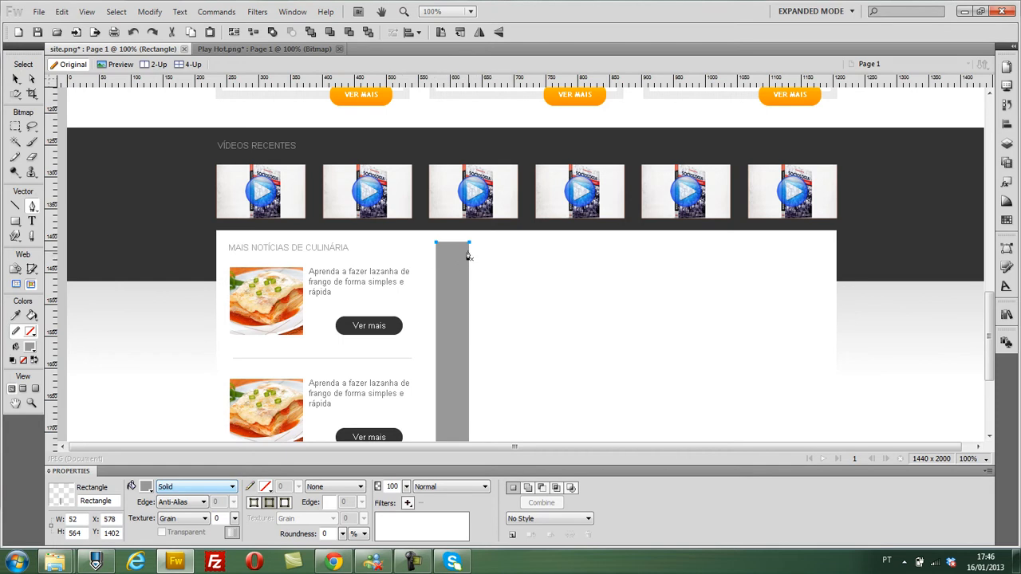
click(476, 248)
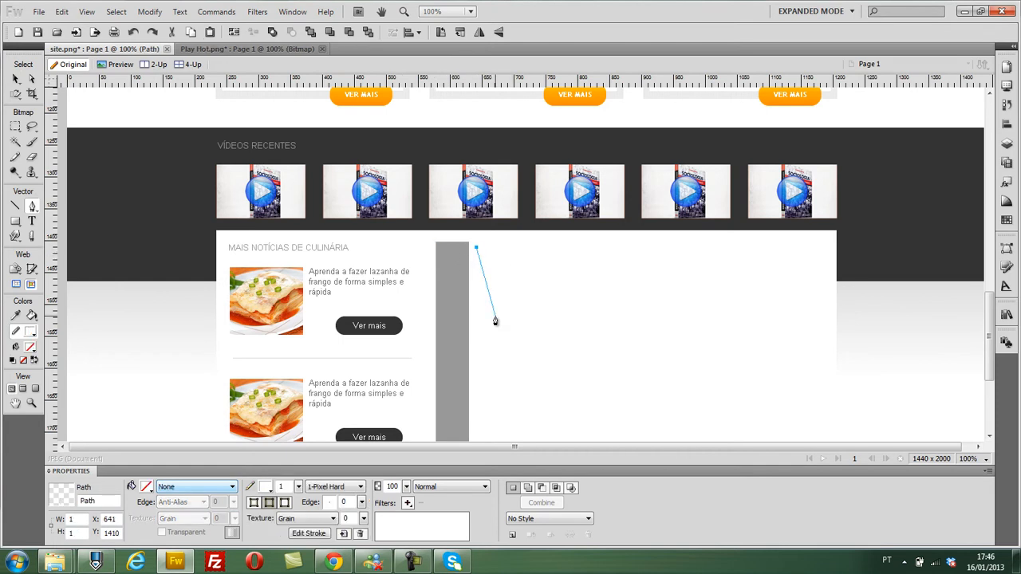
scroll(495, 321, down, 5)
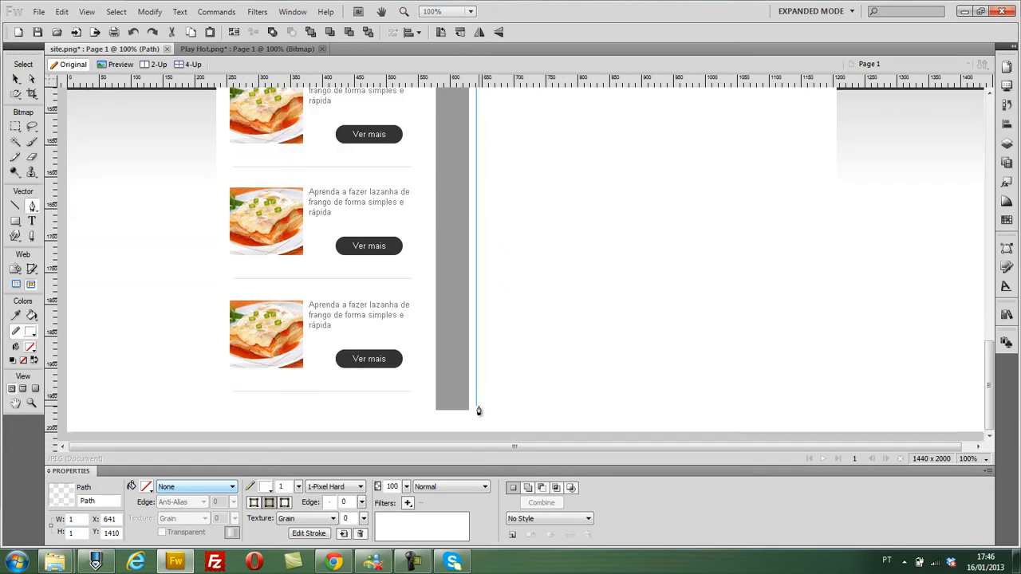
click(476, 408)
scroll(458, 396, up, 2)
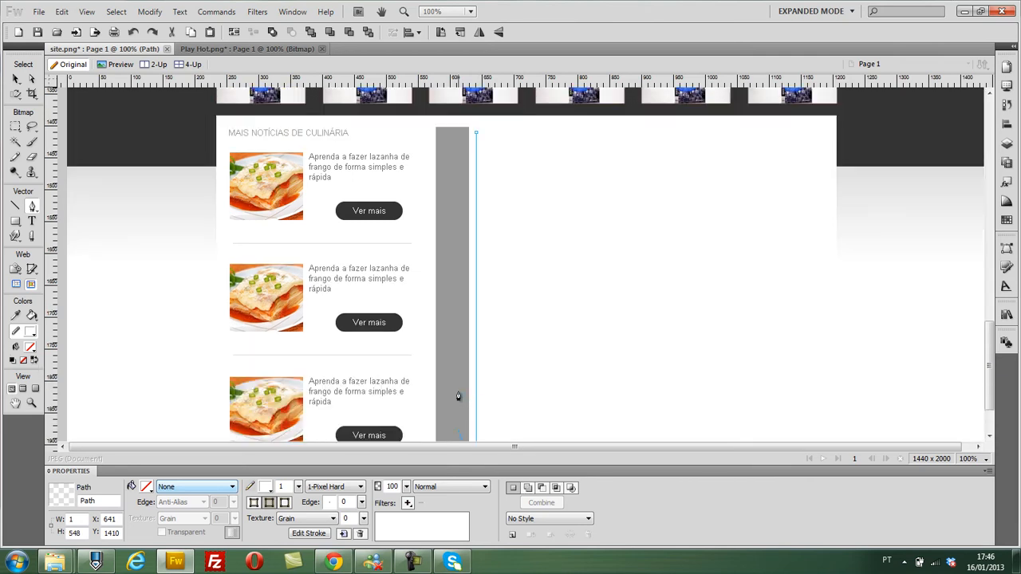
scroll(542, 346, down, 2)
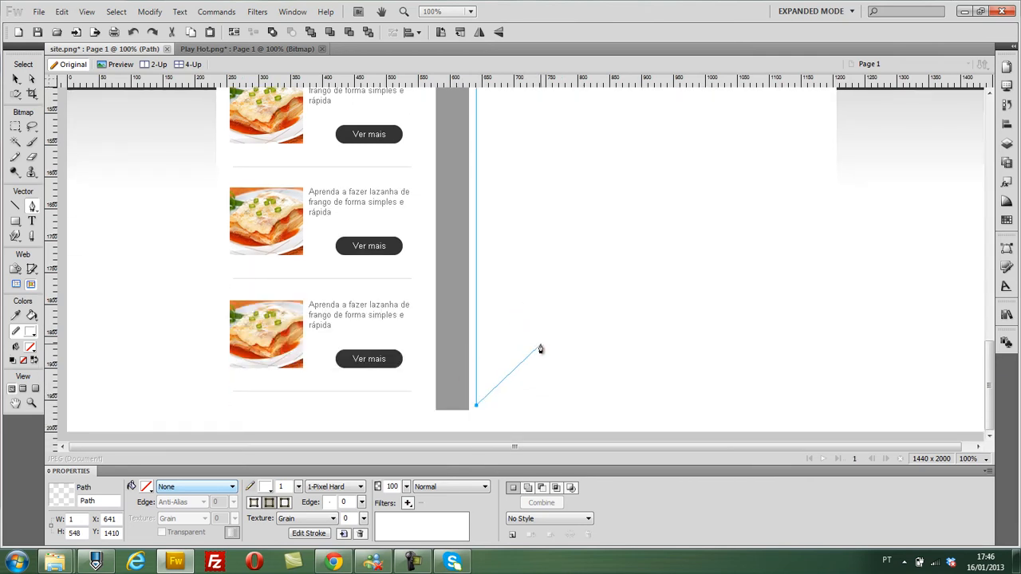
key(ctrl+z)
- Draw a tall ellipse about 75 × 463 px overlapping the outer edge of the grey rectangle, at about X 620, Y 1423
drag(14, 222, 57, 246)
drag(990, 370, 991, 349)
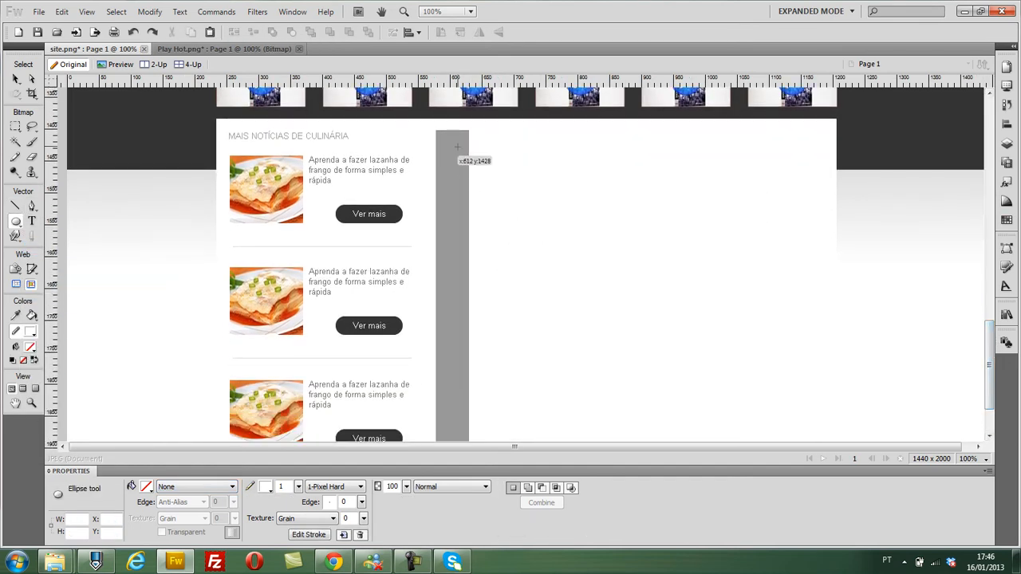
drag(468, 152, 511, 358)
scroll(477, 295, up, 3)
scroll(478, 295, down, 3)
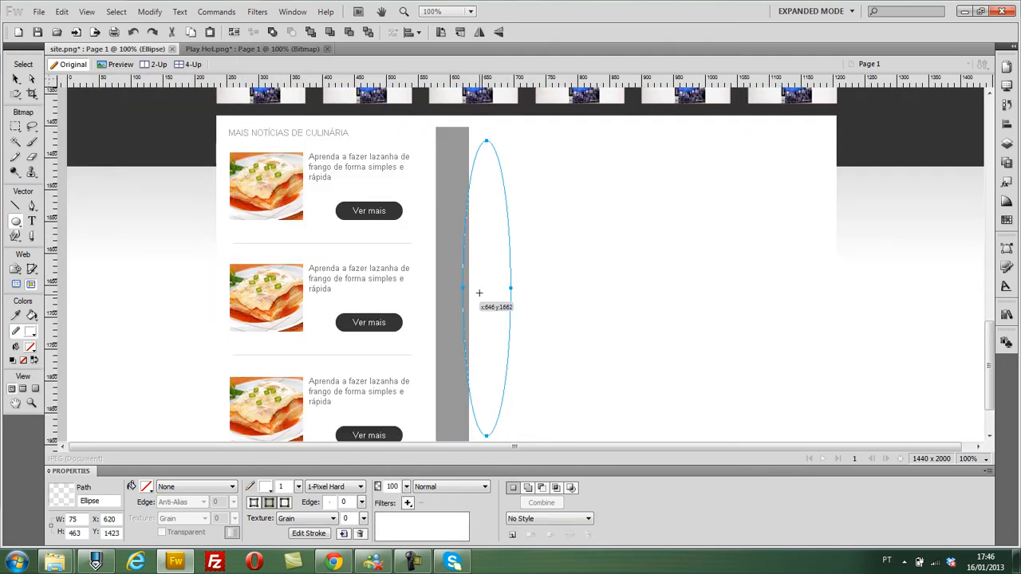
- Fill the tall ellipse with solid light grey #CCCCCC and remove its stroke
click(148, 486)
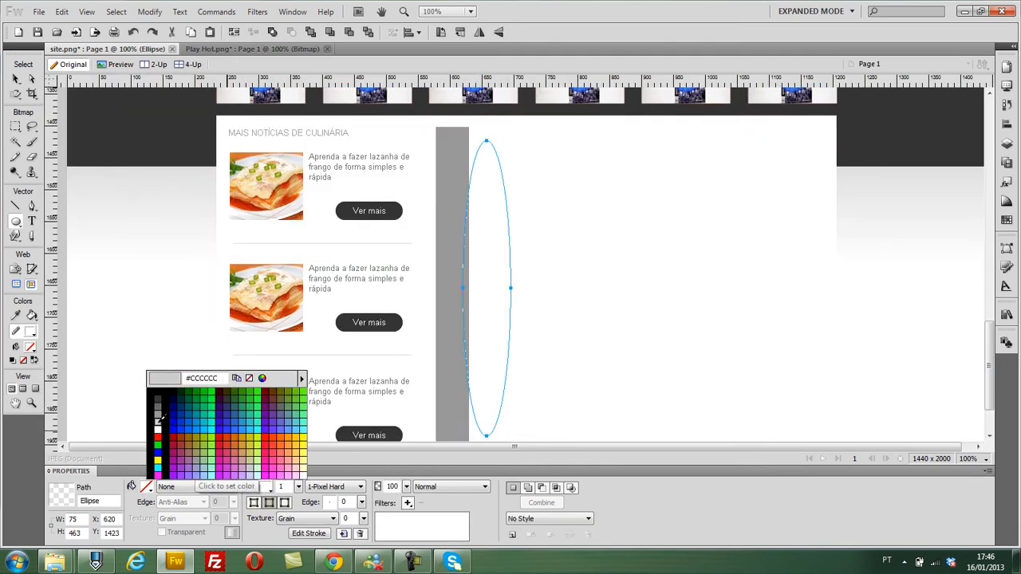
click(166, 431)
click(265, 486)
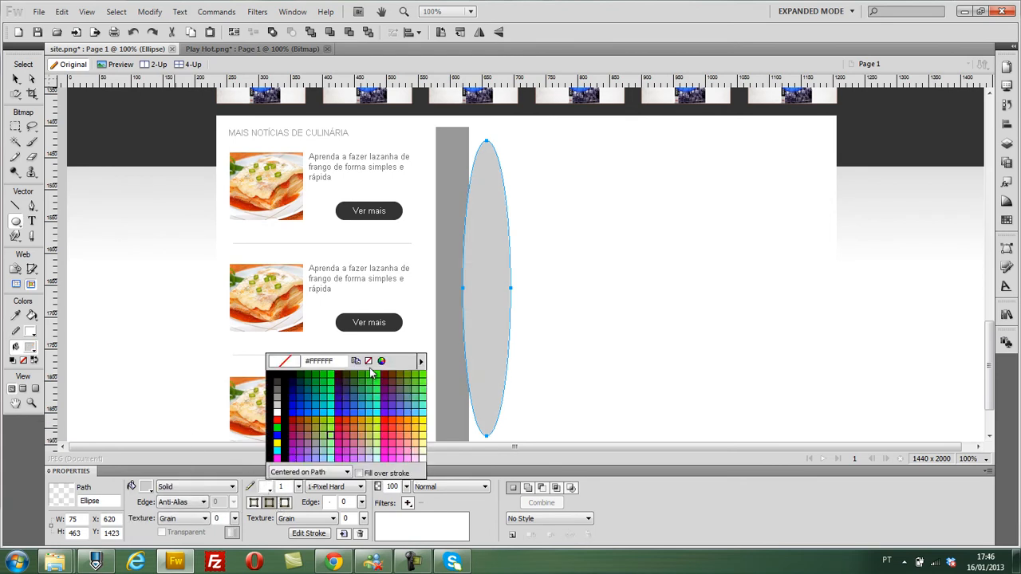
click(371, 360)
click(16, 79)
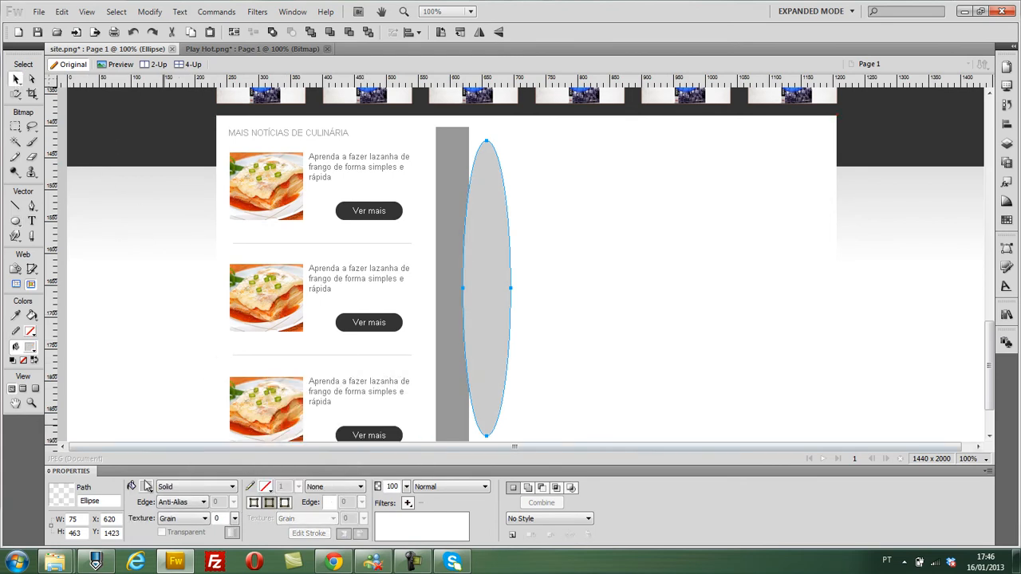
- Lighten the ellipse's fill to a very pale grey and set its edge to Feather with an amount of 51
click(148, 486)
click(262, 378)
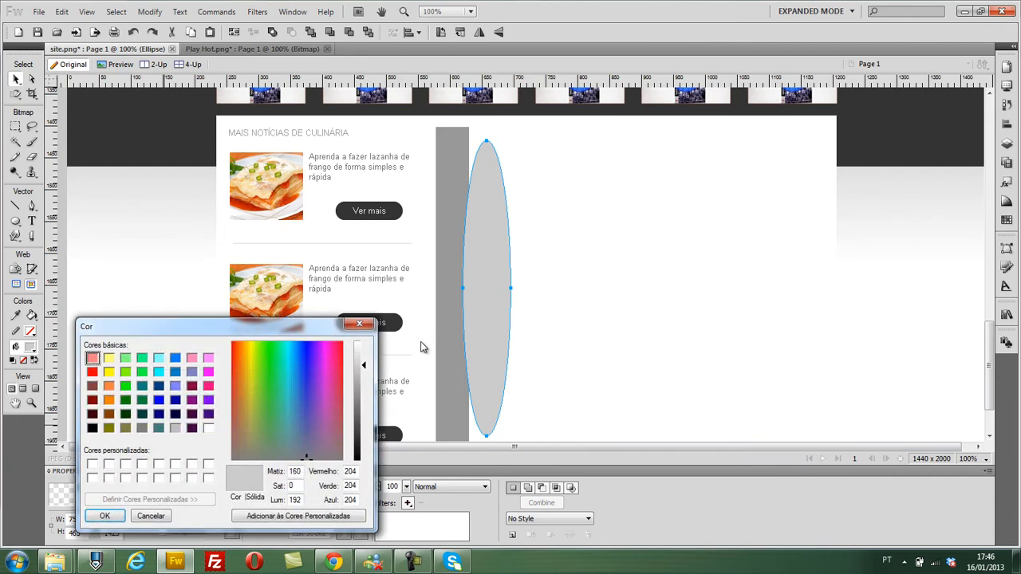
drag(362, 367, 364, 354)
click(104, 516)
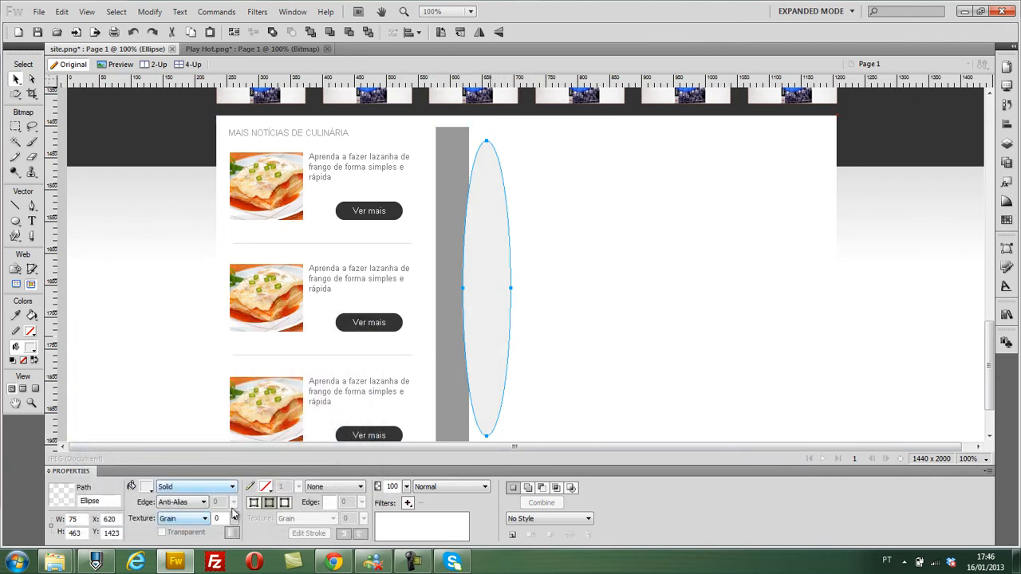
click(191, 505)
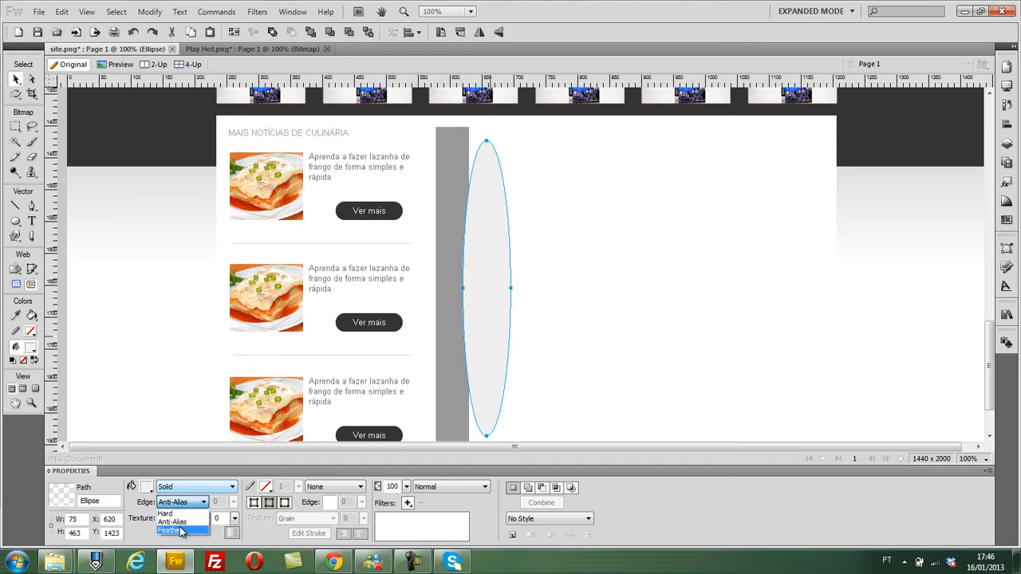
click(182, 529)
drag(231, 506, 243, 484)
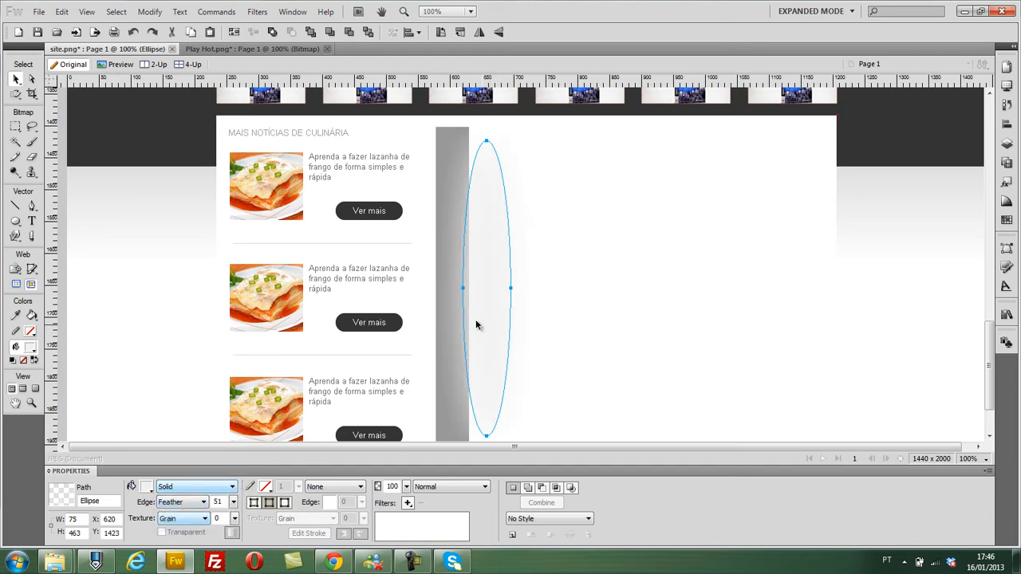
- Widen the tall grey rectangle to about 85 px and change its fill to solid white
click(445, 160)
drag(470, 128, 489, 129)
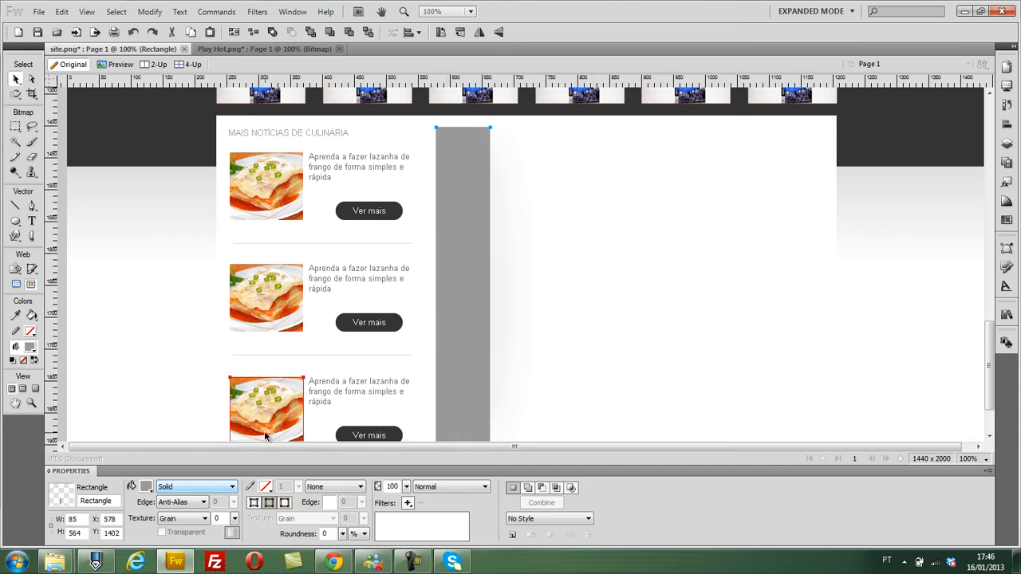
click(148, 487)
click(158, 431)
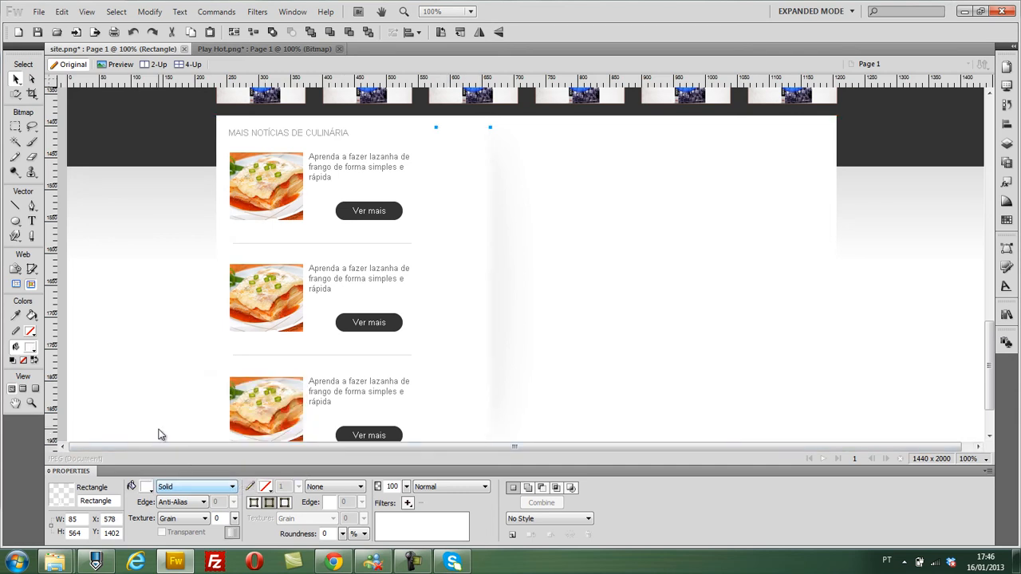
- Move the tall white rectangle sideways to about X 670 so it masks the far half of the feathered ellipse
click(495, 294)
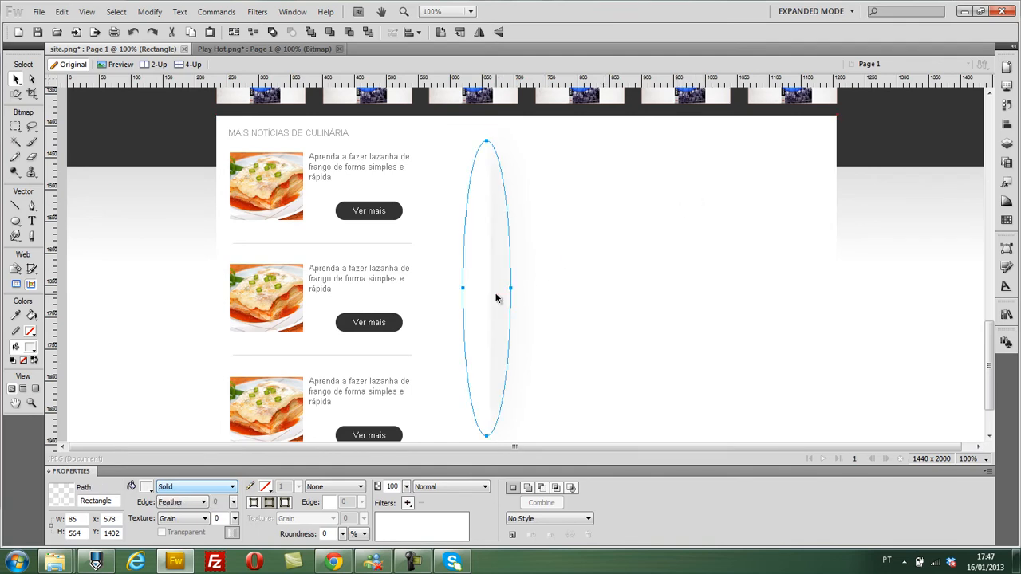
shift+click(455, 203)
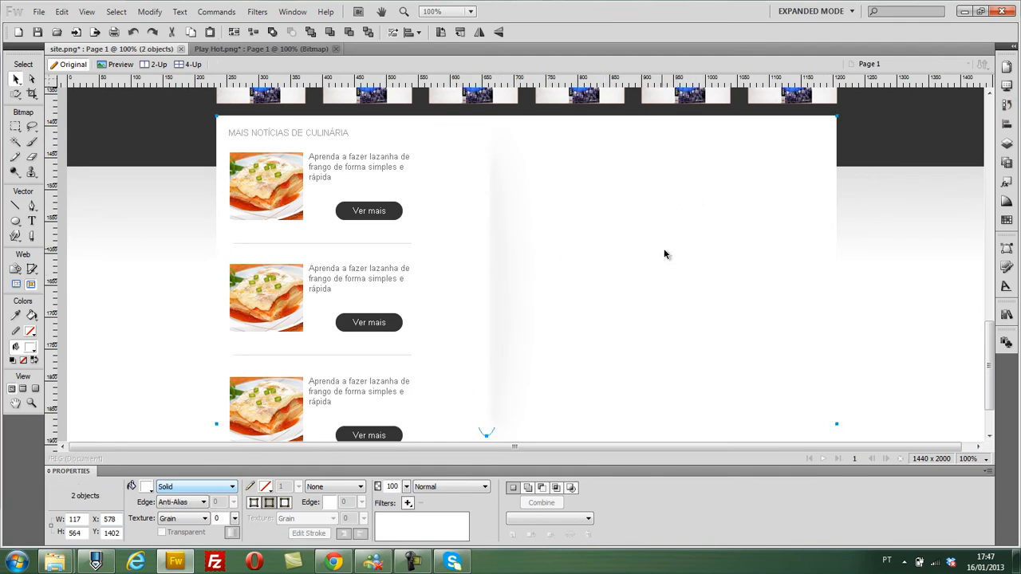
click(664, 251)
scroll(664, 250, down, 1)
scroll(668, 256, up, 2)
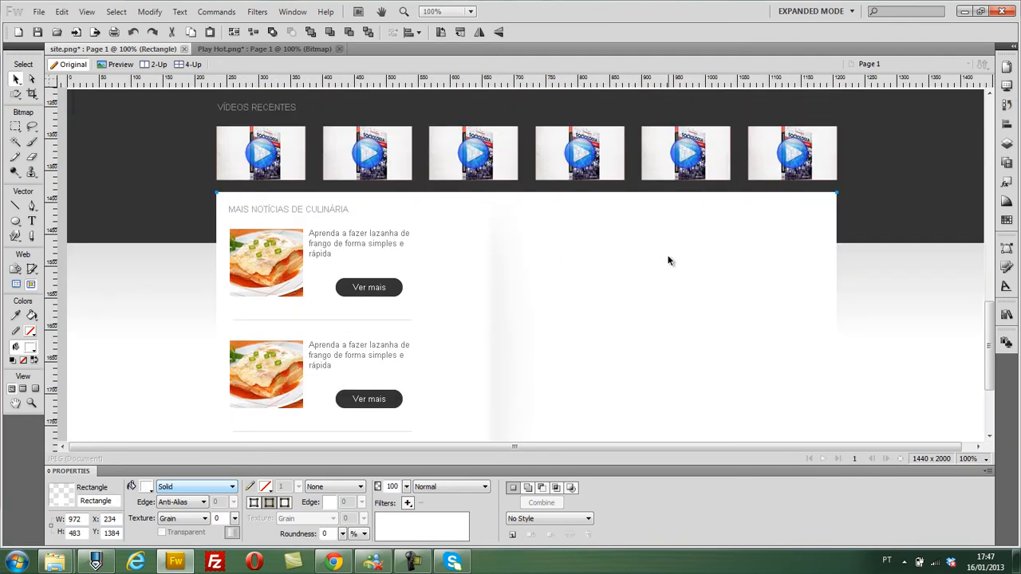
click(506, 343)
click(479, 334)
drag(449, 335, 519, 332)
scroll(625, 342, down, 2)
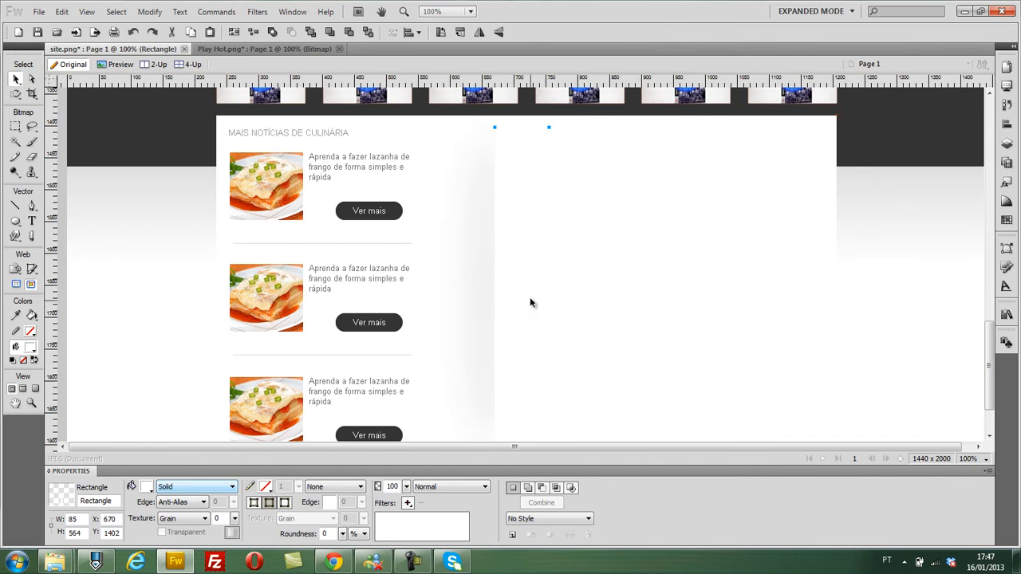
- Shift the feathered ellipse slightly toward the white rectangle and align the two objects' centres vertically
click(476, 289)
drag(476, 290, 485, 285)
shift+click(507, 249)
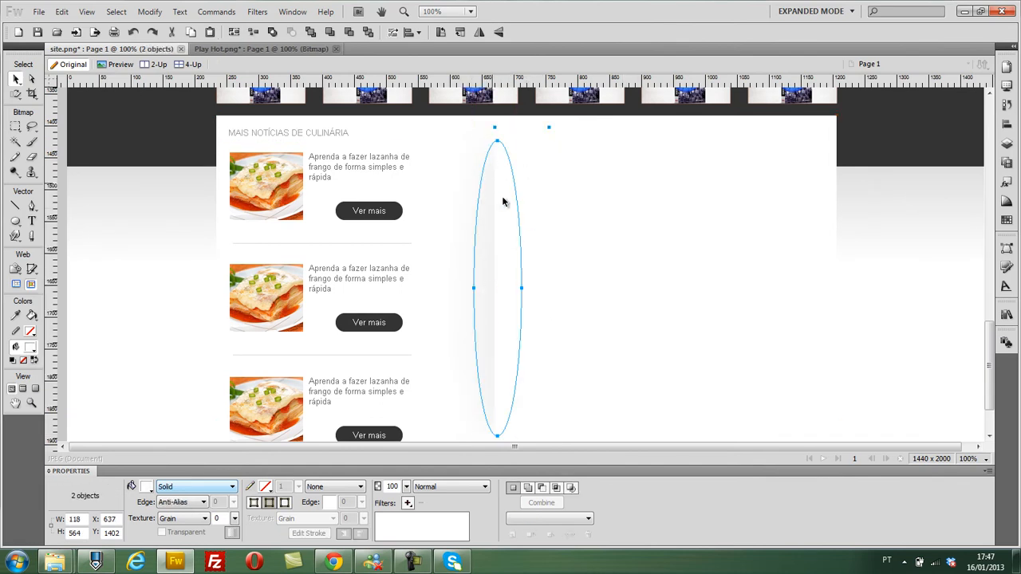
click(1006, 125)
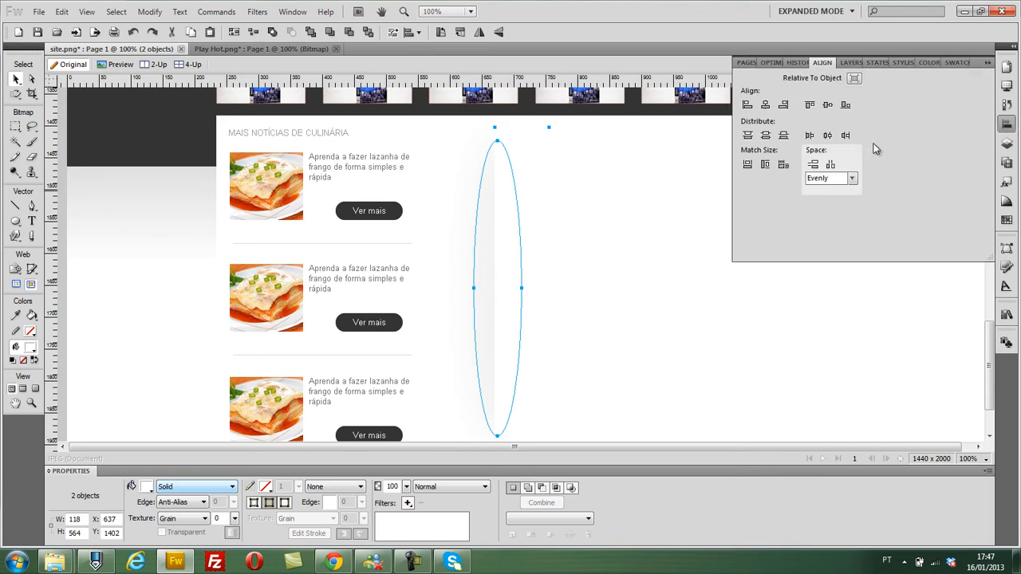
click(827, 105)
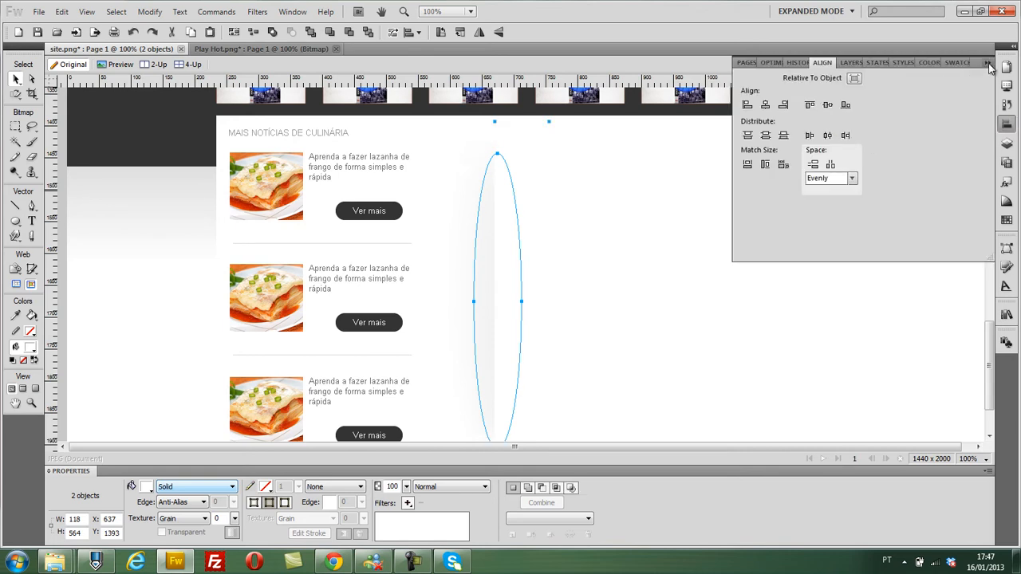
click(988, 64)
- Nudge the ellipse and white rectangle together toward the news column, to about X 589, Y 1395
scroll(760, 234, down, 2)
key(Left)
key(Left)
key(Left)
key(Left)
key(Left)
key(Left)
key(Left)
key(Left)
key(Left)
key(Left)
key(Left)
key(Left)
key(Left)
key(Left)
key(Left)
key(Left)
key(Left)
key(Left)
key(Left)
key(Left)
key(Left)
key(Left)
key(Left)
key(Left)
key(Left)
key(Left)
key(Left)
key(Left)
key(Left)
scroll(741, 244, up, 4)
scroll(740, 245, down, 3)
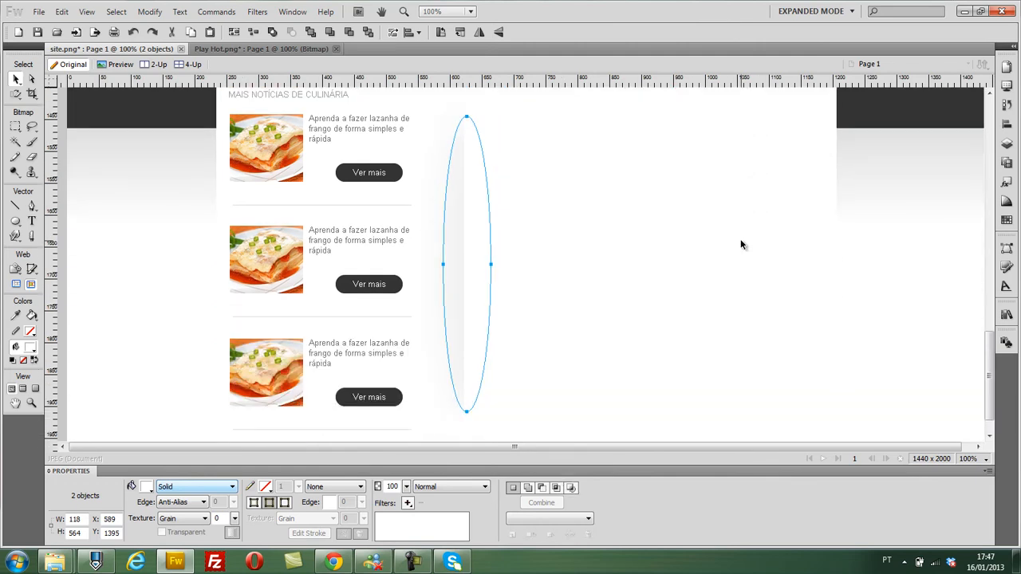
click(669, 245)
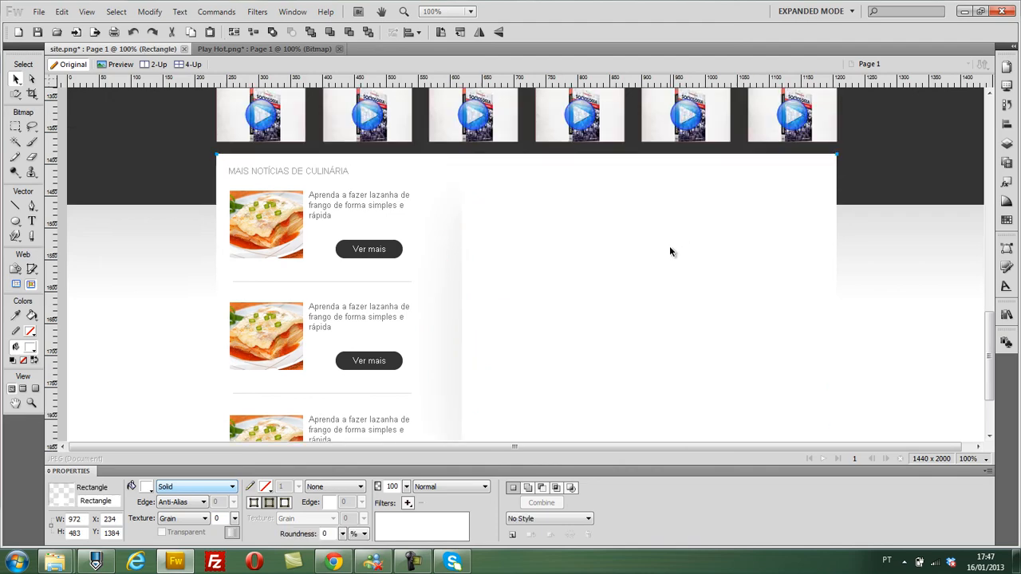
scroll(581, 237, down, 1)
scroll(481, 316, up, 4)
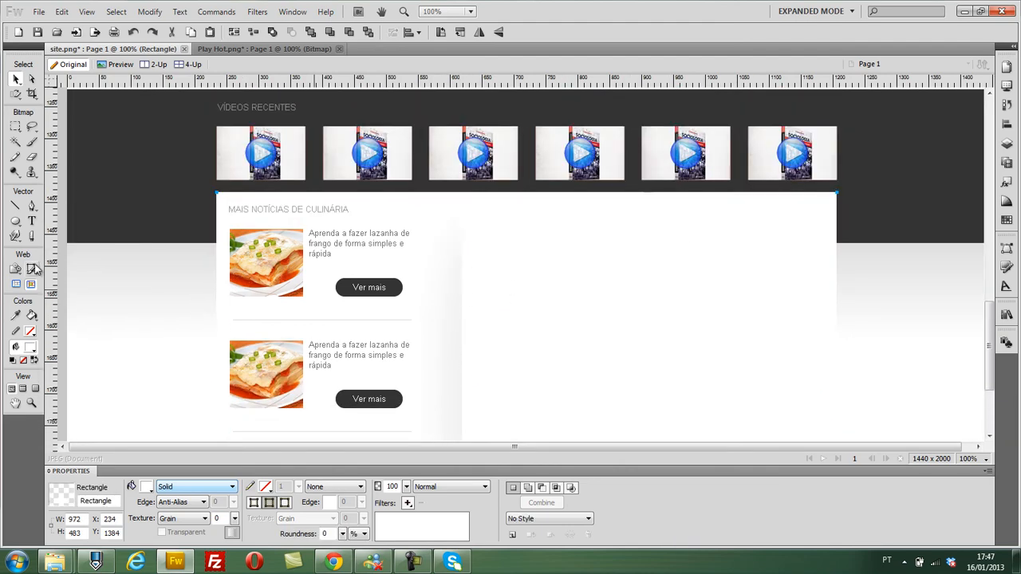
- Copy the heading "MAIS NOTÍCIAS DE CULINÁRIA" across the shadow divider to about X 639, Y 1402
scroll(60, 264, down, 2)
click(308, 134)
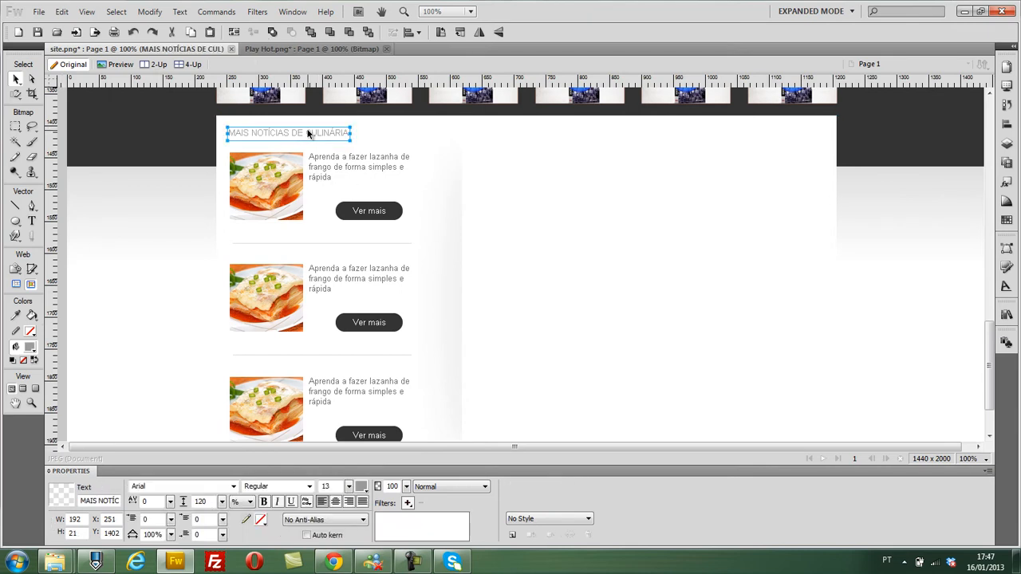
drag(308, 132, 543, 134)
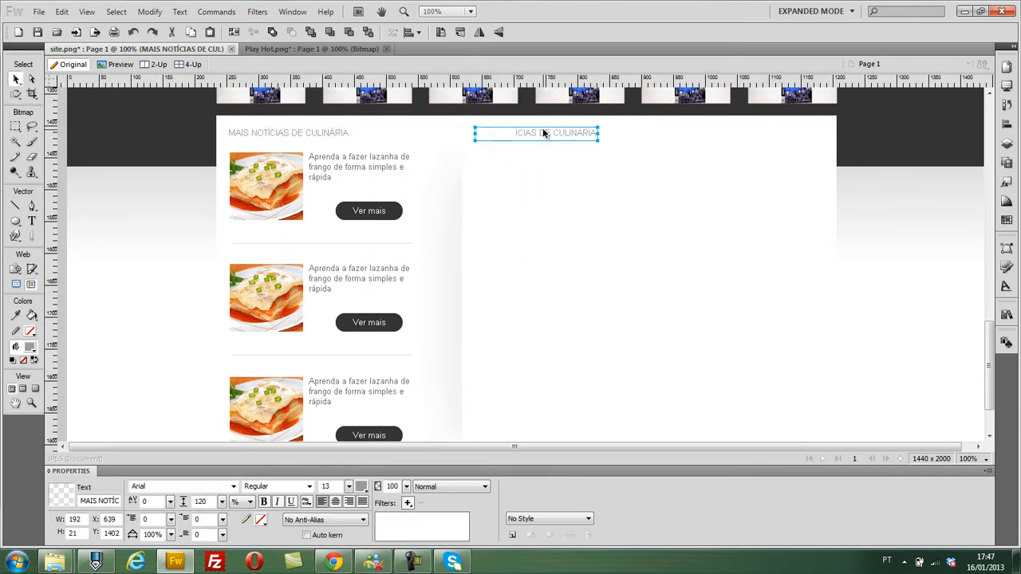
shift+click(334, 133)
click(1006, 124)
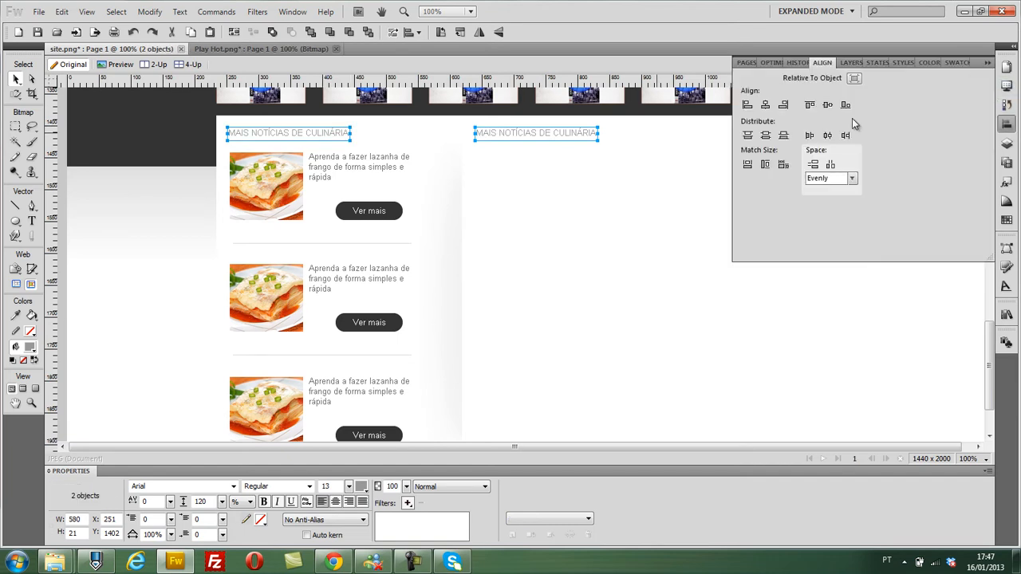
click(987, 62)
click(769, 210)
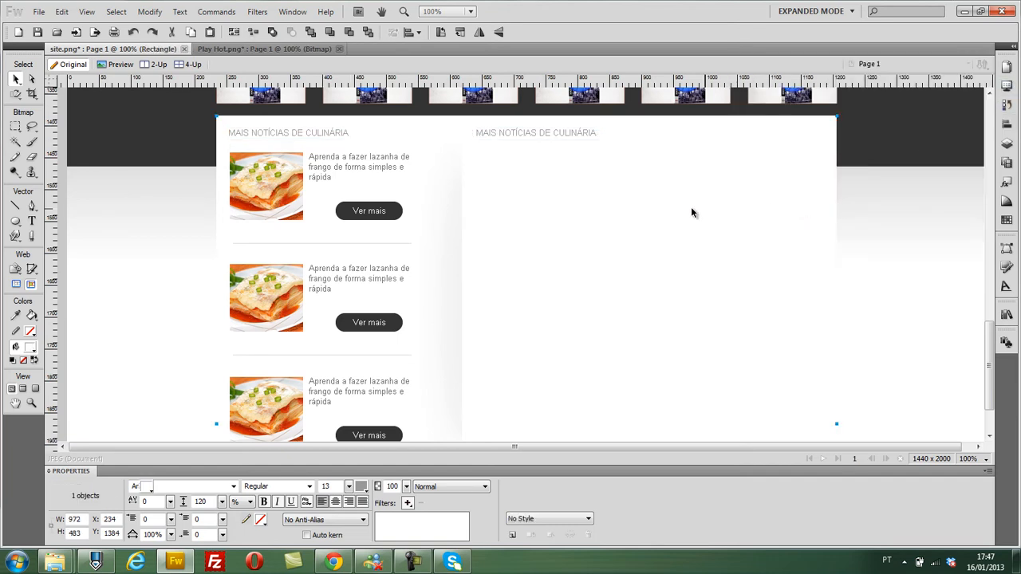
click(925, 244)
scroll(619, 230, up, 1)
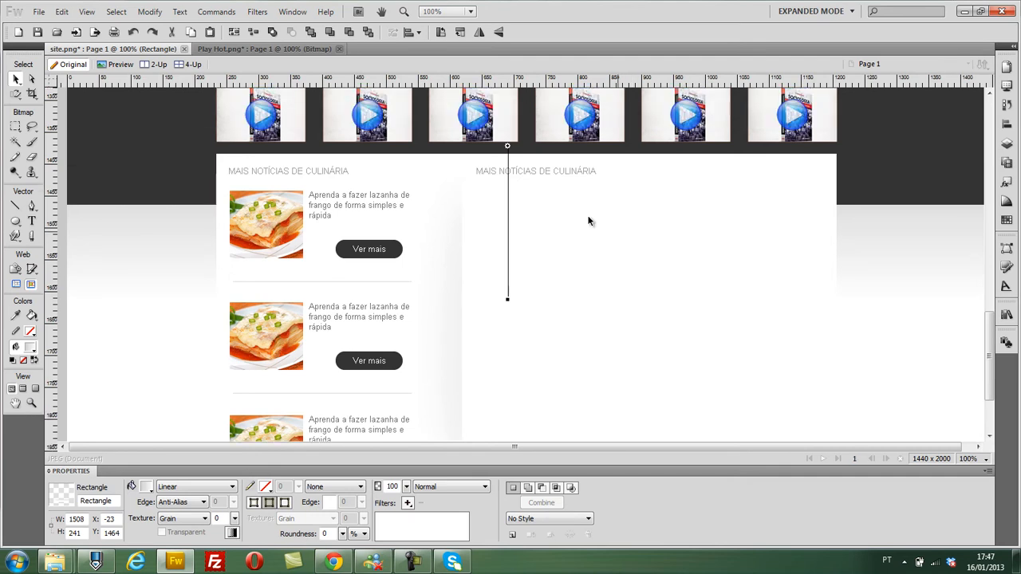
- Replace the copied heading's text with "MAIS DE FUTEBOL"
double_click(536, 171)
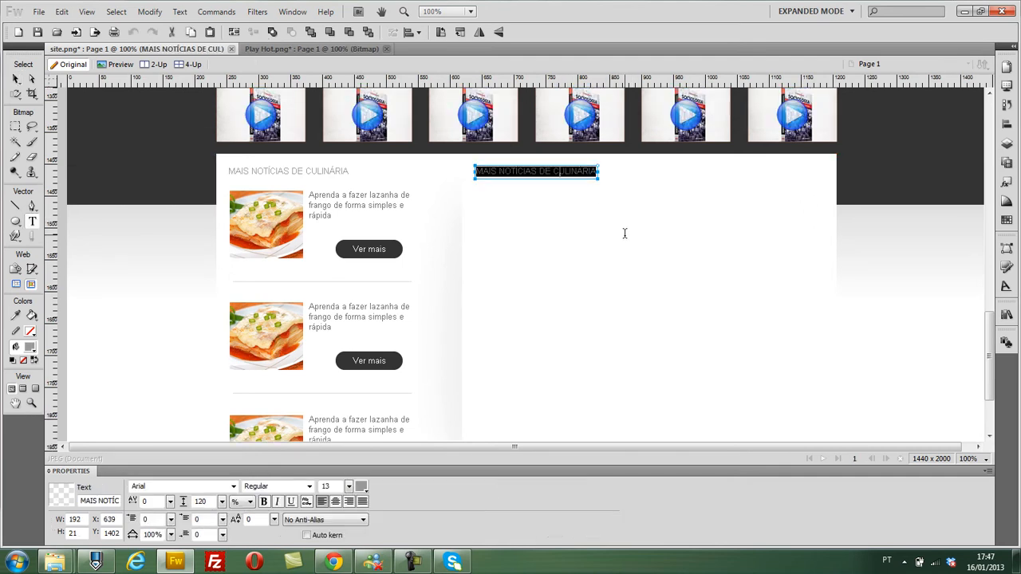
text(mais)
text(MAIS DE FUTEBOL)
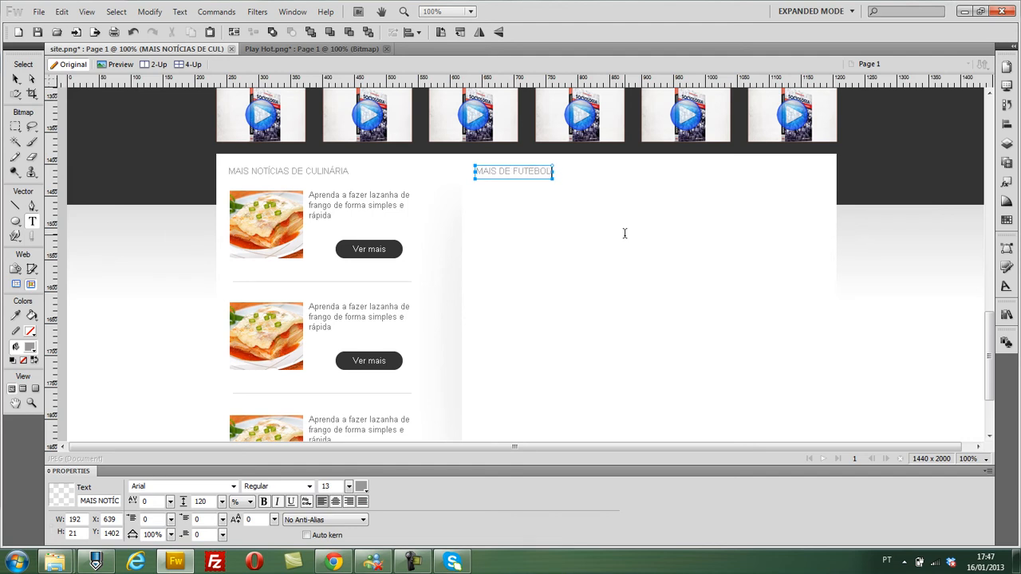
click(640, 229)
- Copy the first culinary item's photo, text, button and separator line under the football heading, at about X 641, Y 1432
click(264, 226)
shift+click(367, 253)
shift+click(341, 200)
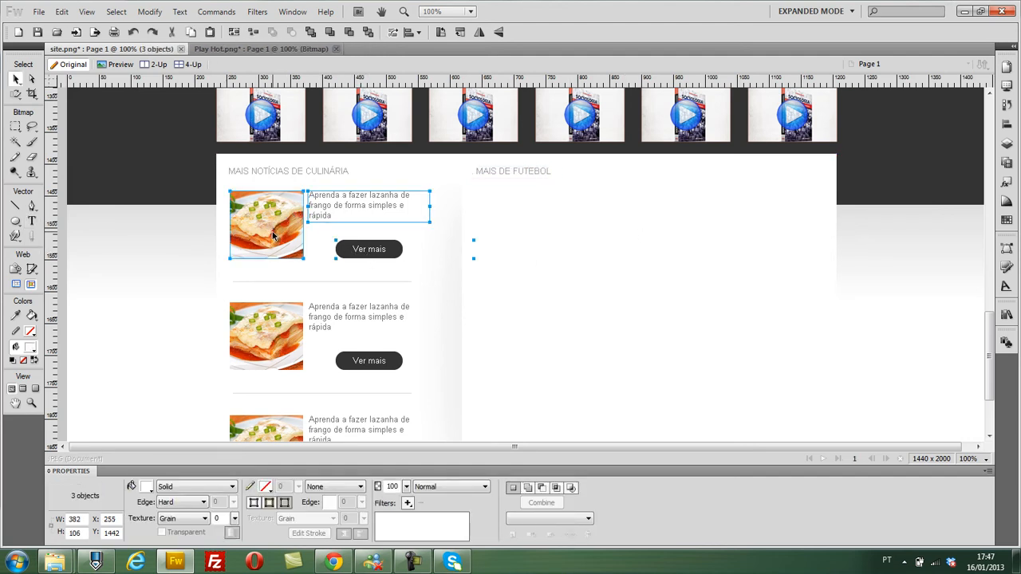
shift+click(327, 283)
drag(275, 251, 511, 252)
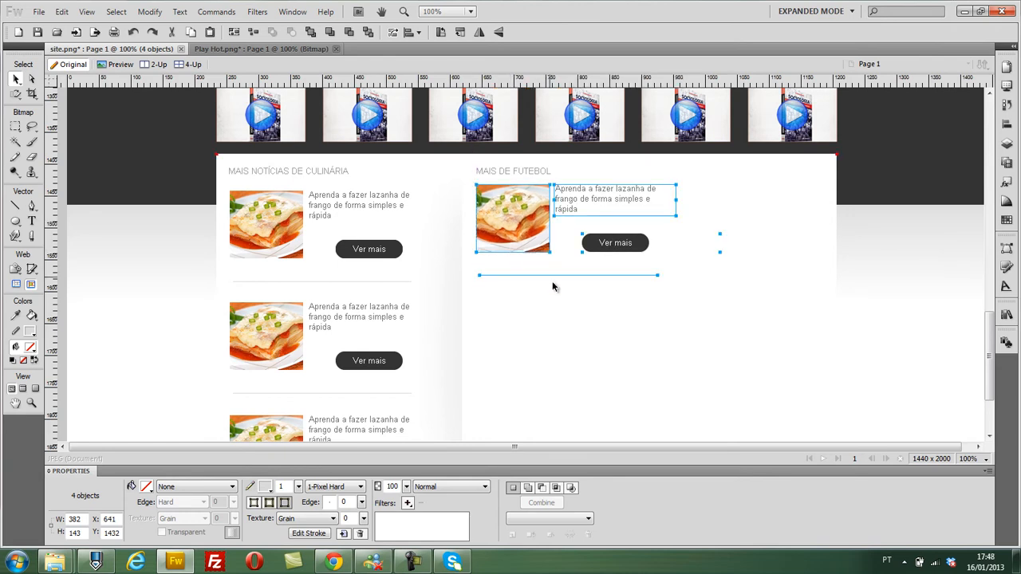
click(966, 319)
- Copy the football column's news item with its separator line below itself, to about X 650, Y 1603
scroll(927, 311, down, 1)
click(519, 188)
shift+click(590, 152)
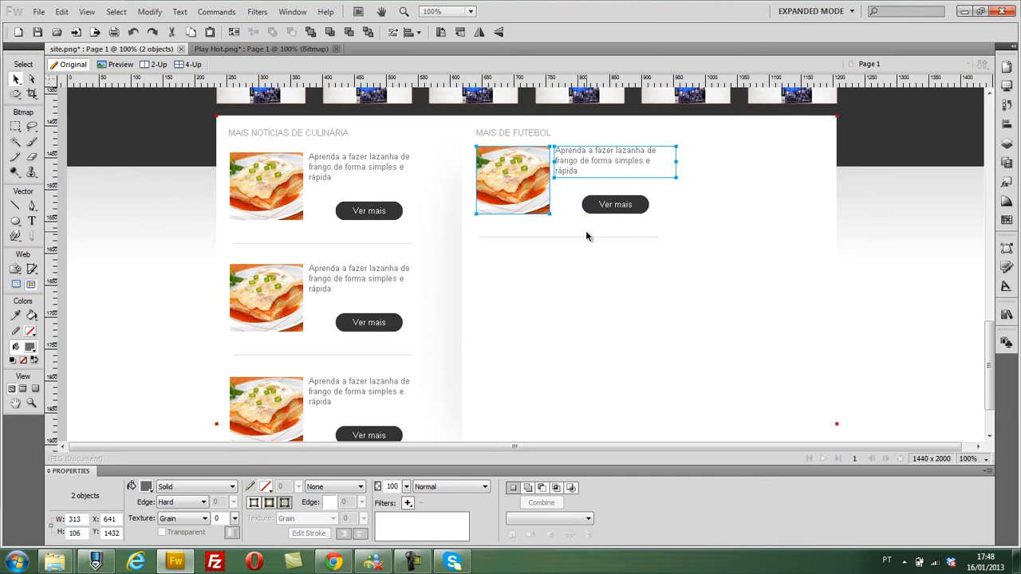
shift+click(585, 236)
shift+click(600, 205)
drag(521, 177, 527, 285)
key(Down)
key(Down)
key(Down)
key(Down)
scroll(524, 287, down, 2)
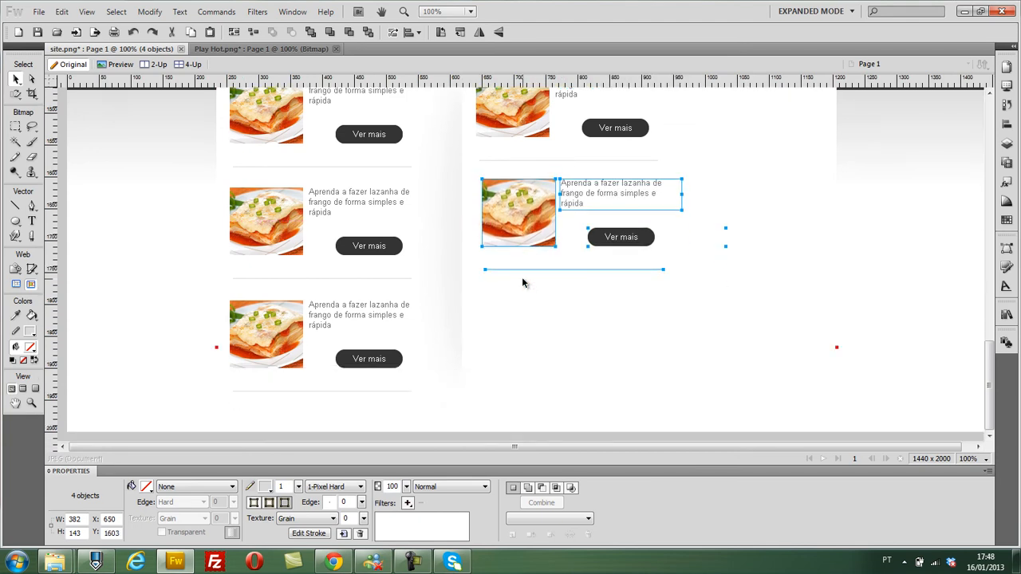
- Delete the lower news item in the football column and the separator line above it
key(ctrl+d)
scroll(522, 238, up, 2)
click(550, 300)
click(589, 279)
key(Delete)
click(602, 311)
key(Delete)
click(600, 345)
key(Delete)
click(529, 267)
key(Delete)
click(524, 239)
key(Delete)
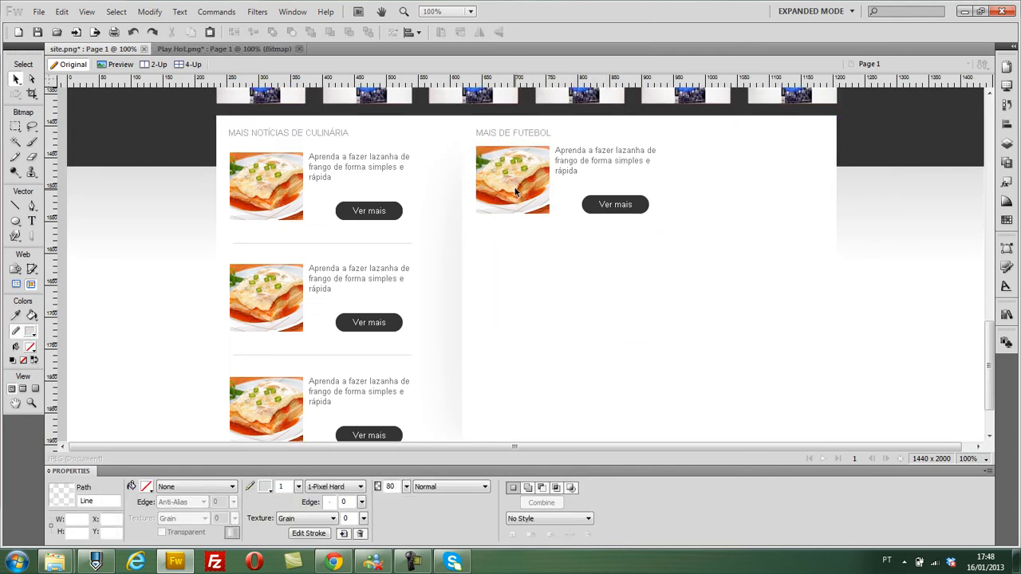
- Delete the remaining photo, button and text in the football column along with its "MAIS DE FUTEBOL" heading
click(512, 179)
key(Delete)
click(615, 204)
key(Delete)
click(604, 159)
key(Delete)
click(512, 134)
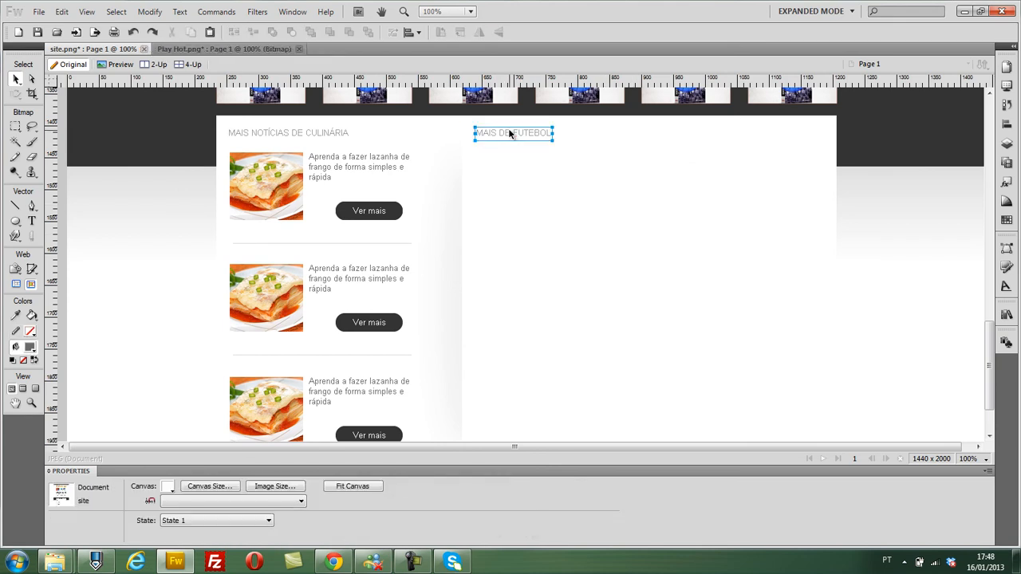
key(Delete)
- Copy the first culinary item's photo, text, button and separator line across the divider, to about X 648, Y 1442
click(287, 182)
shift+click(351, 172)
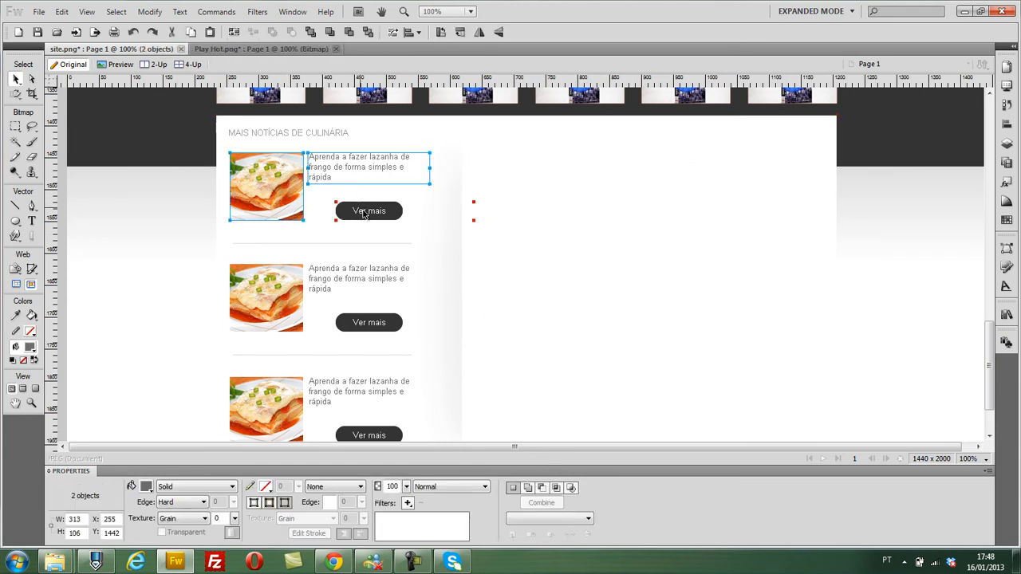
shift+click(363, 244)
drag(259, 194, 500, 201)
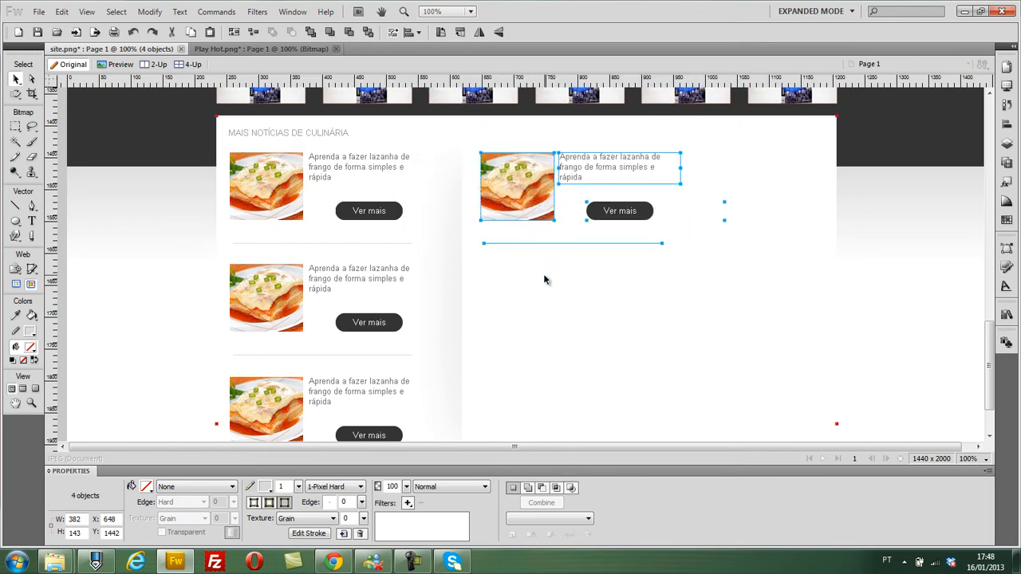
- Copy the culinary heading above the second column's news item, to about X 645, Y 1410, and change its text to "MAIS DE FUTEBOL"
click(324, 131)
drag(323, 133, 553, 140)
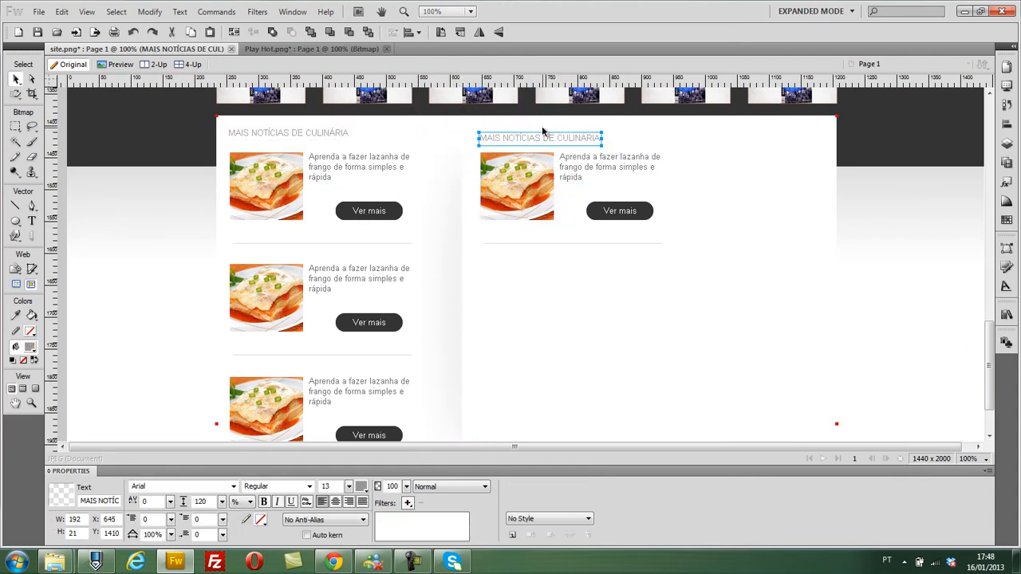
double_click(521, 146)
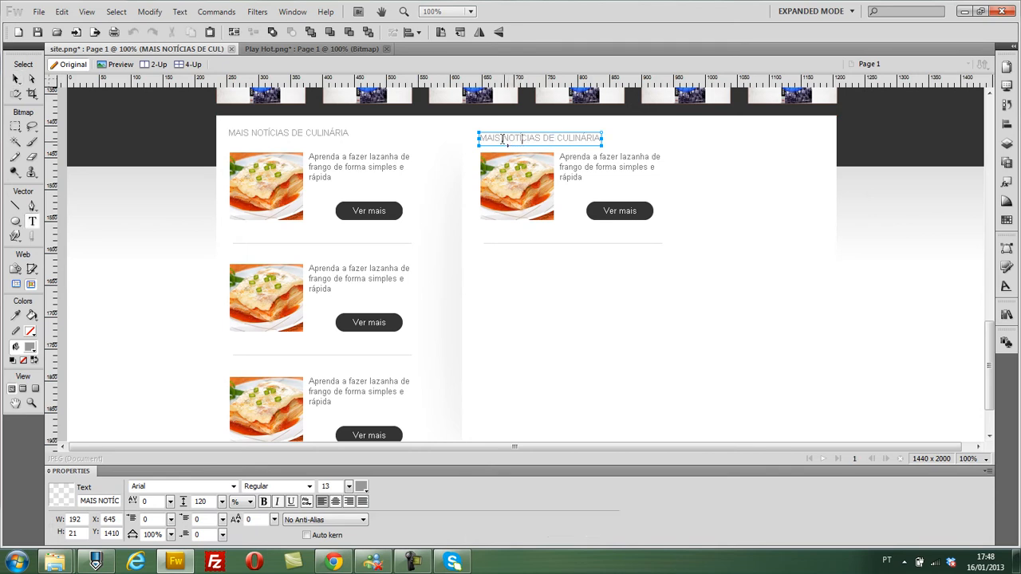
drag(521, 146, 681, 139)
key(BackSpace)
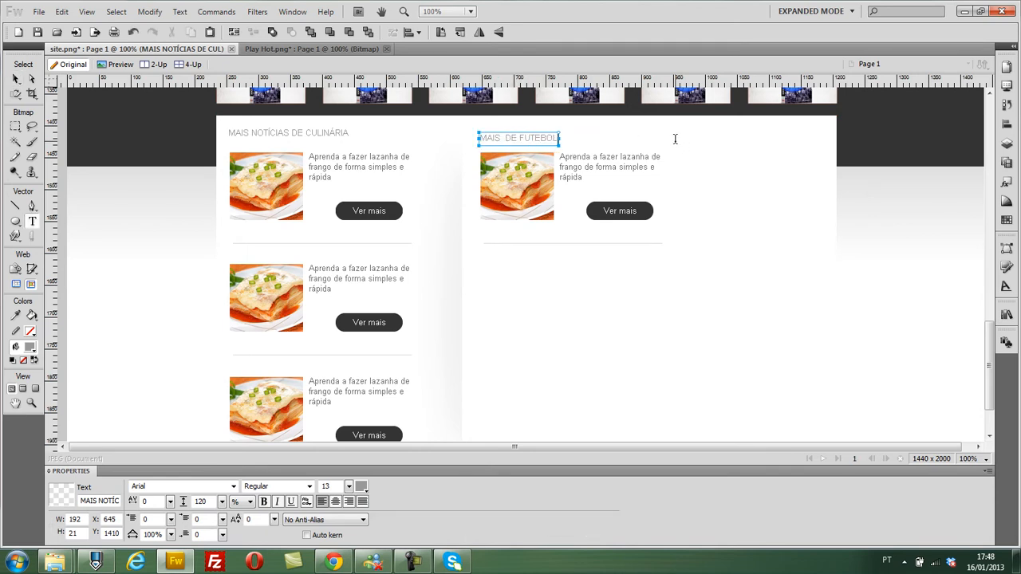
click(612, 378)
- Switch to the browser and search Google Images for "RONALDINHO GAUCH"
key(alt+Tab)
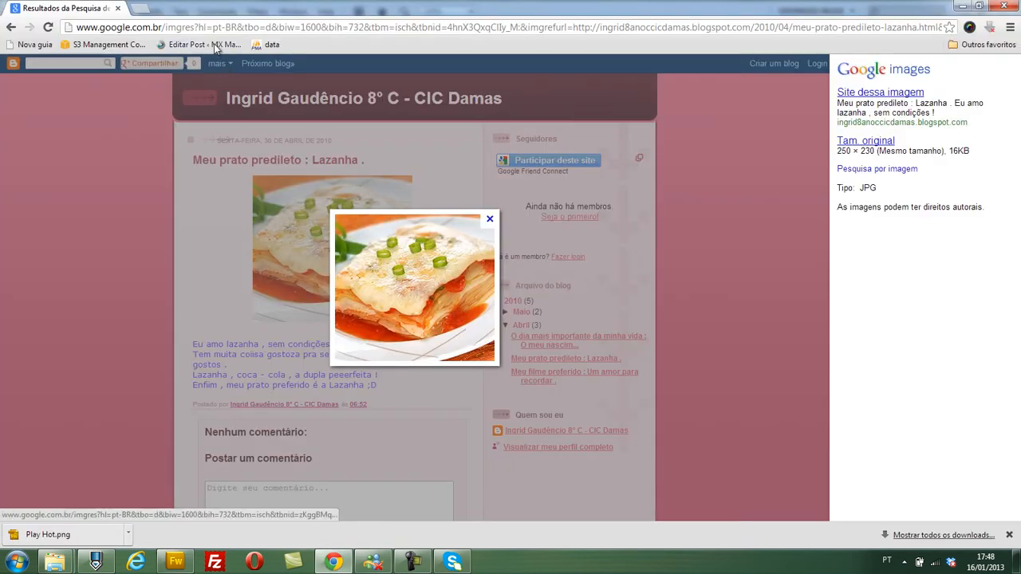
click(11, 27)
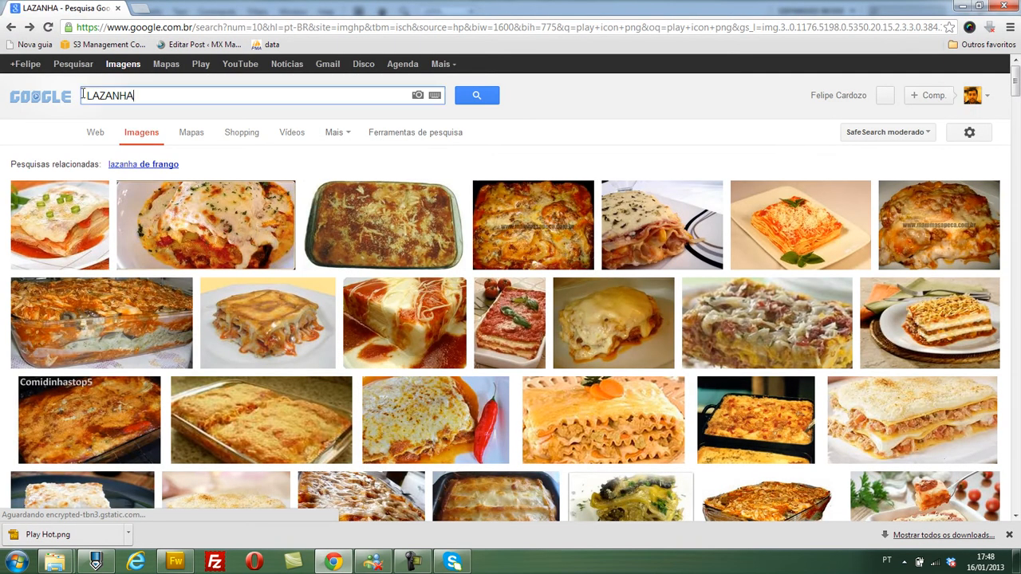
drag(136, 96, 66, 97)
text(RONALDINHO)
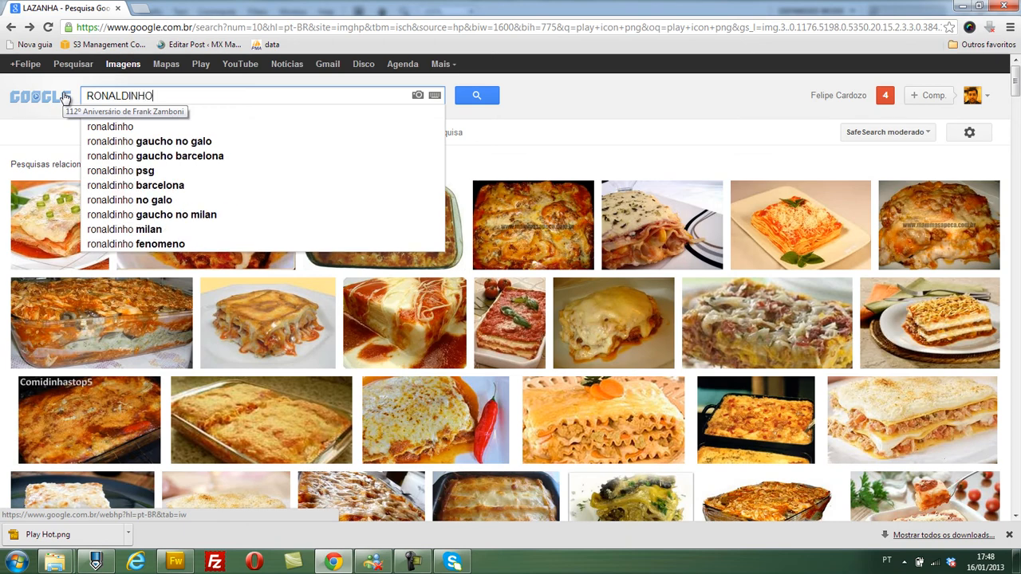
text( GAUCH)
key(Return)
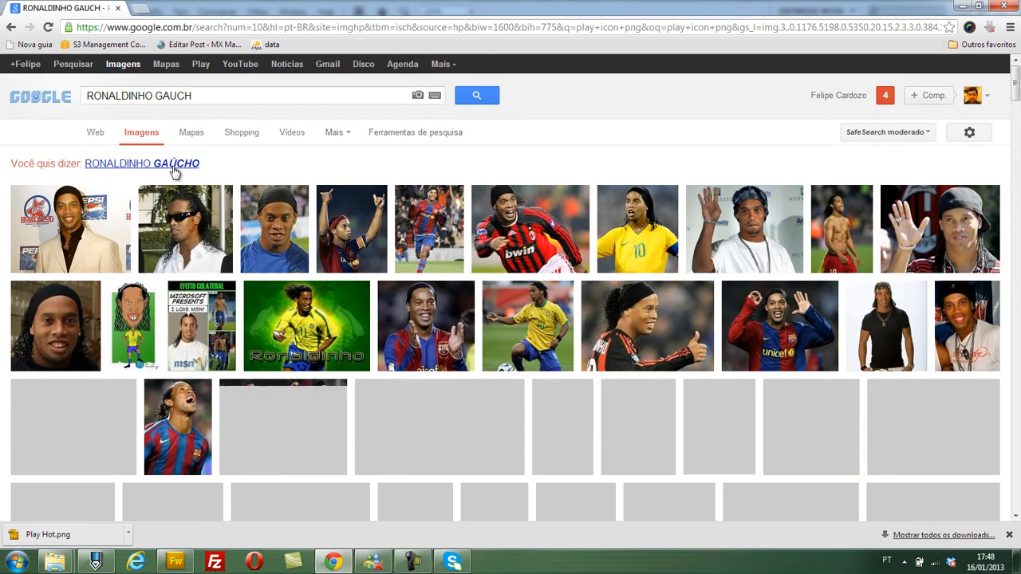
- Copy the 480 × 360 photo of Ronaldinho Gaúcho in the red-and-black shirt and switch back to Fireworks
mouse_move(534, 244)
click(485, 294)
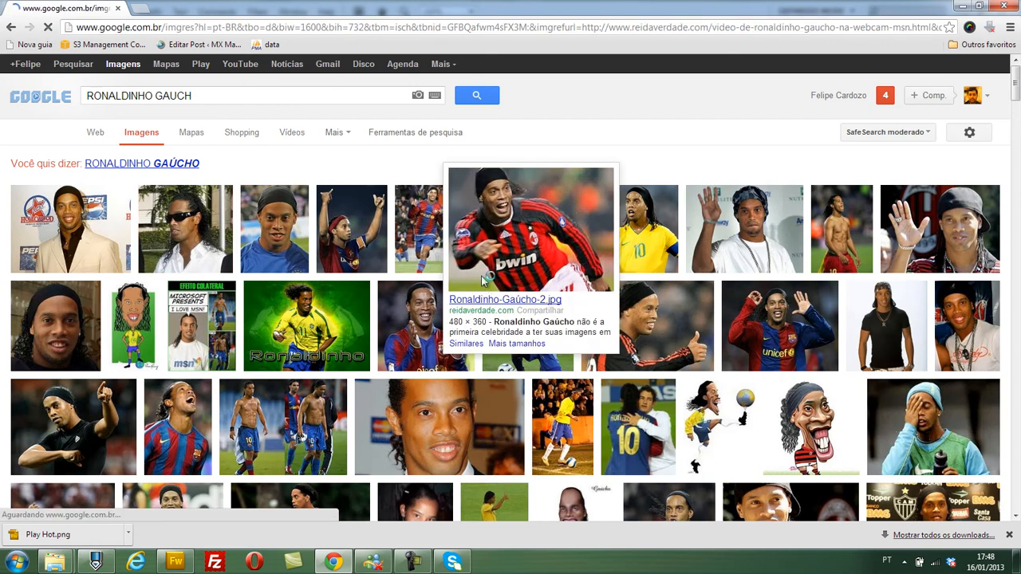
right_click(374, 255)
click(394, 288)
key(alt+Tab)
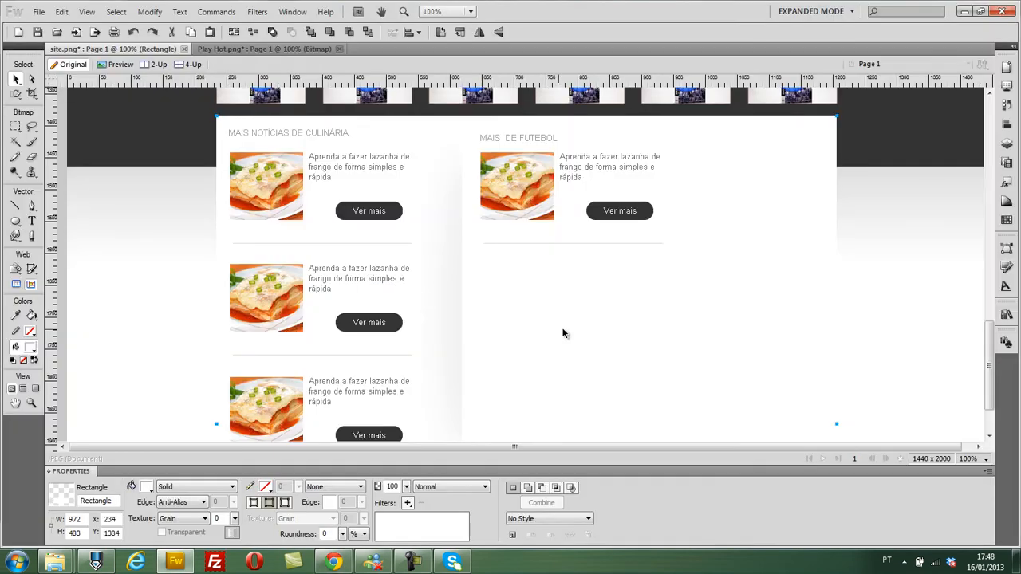
click(507, 183)
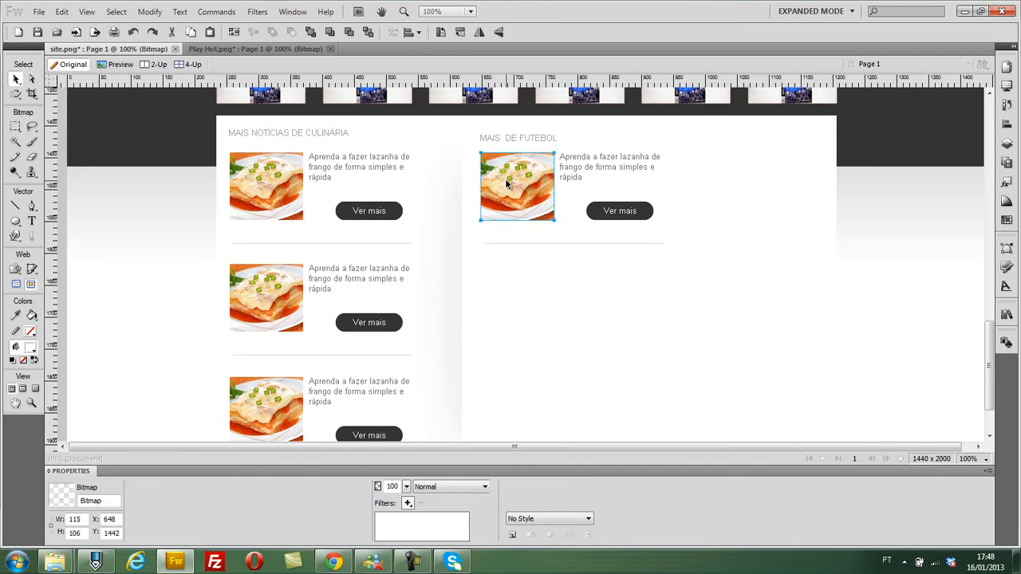
key(ctrl+v)
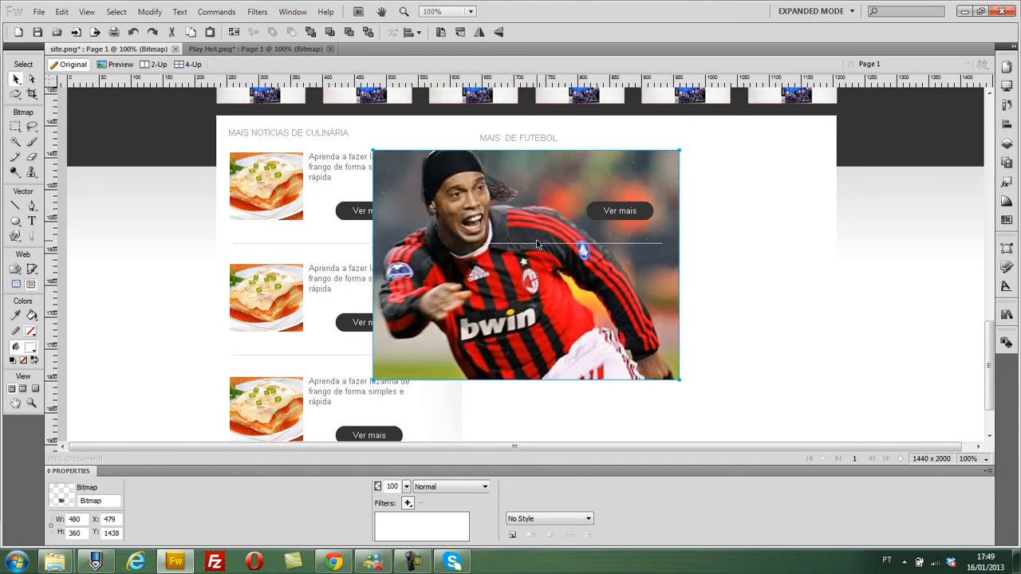
key(Delete)
- Remove the play icon from Play Hot.png and set its canvas size to 115 × 106 pixels
click(189, 47)
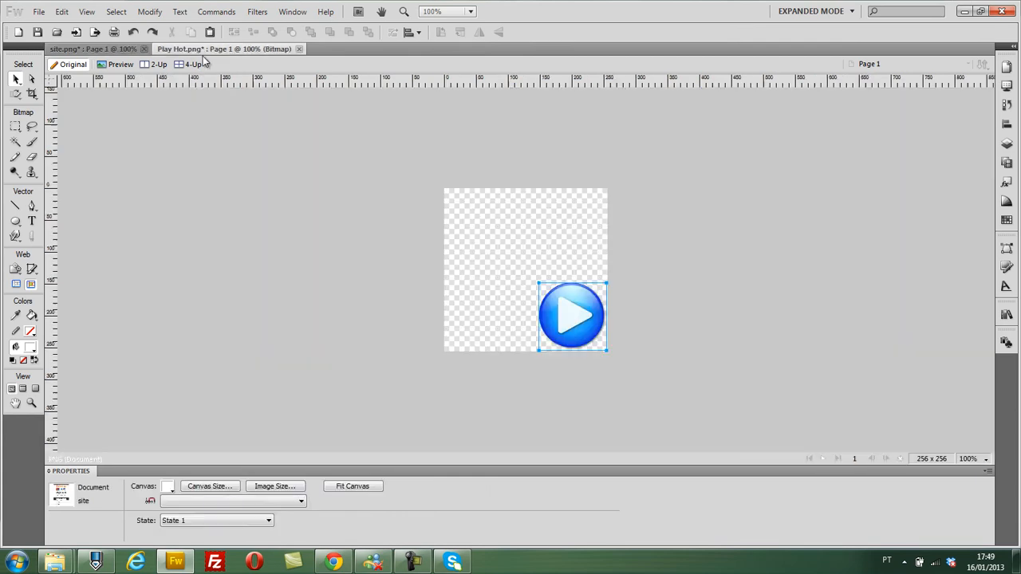
key(ctrl+x)
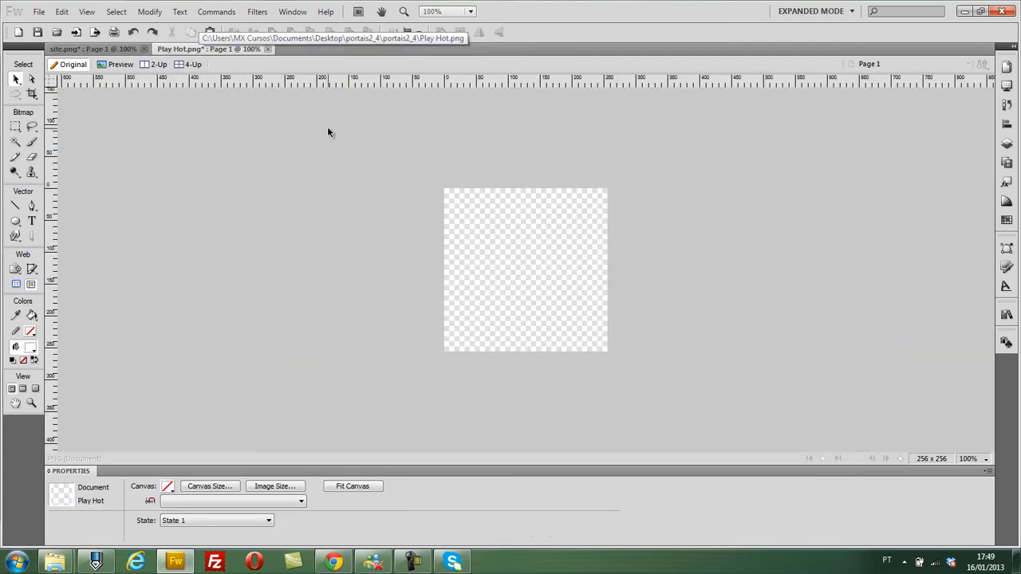
click(151, 11)
mouse_move(163, 27)
click(375, 40)
text(115)
key(Tab)
text(106)
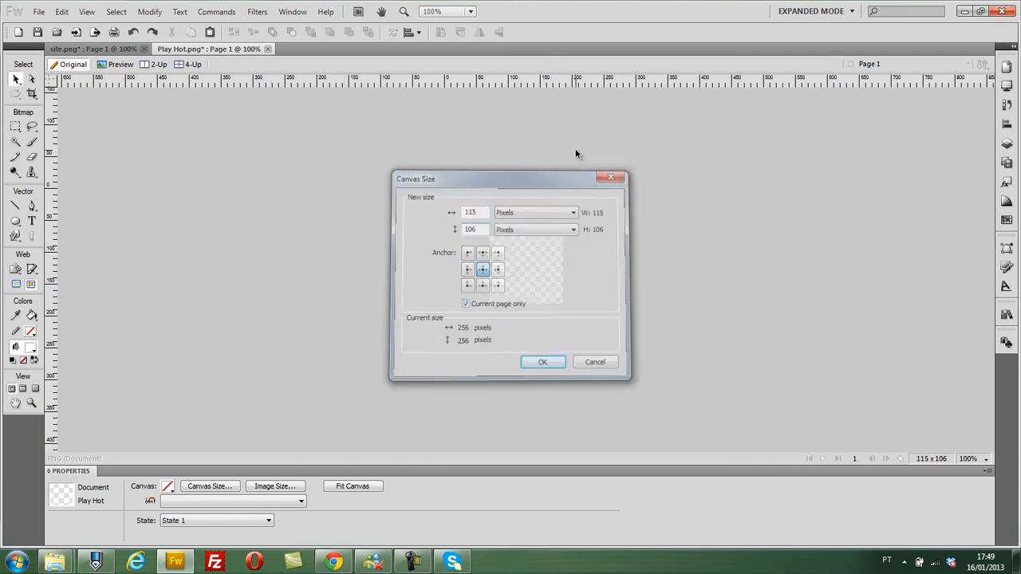
key(Return)
- Paste the Ronaldinho photo into the small canvas, then scale and position it so the player fills the frame
key(ctrl+v)
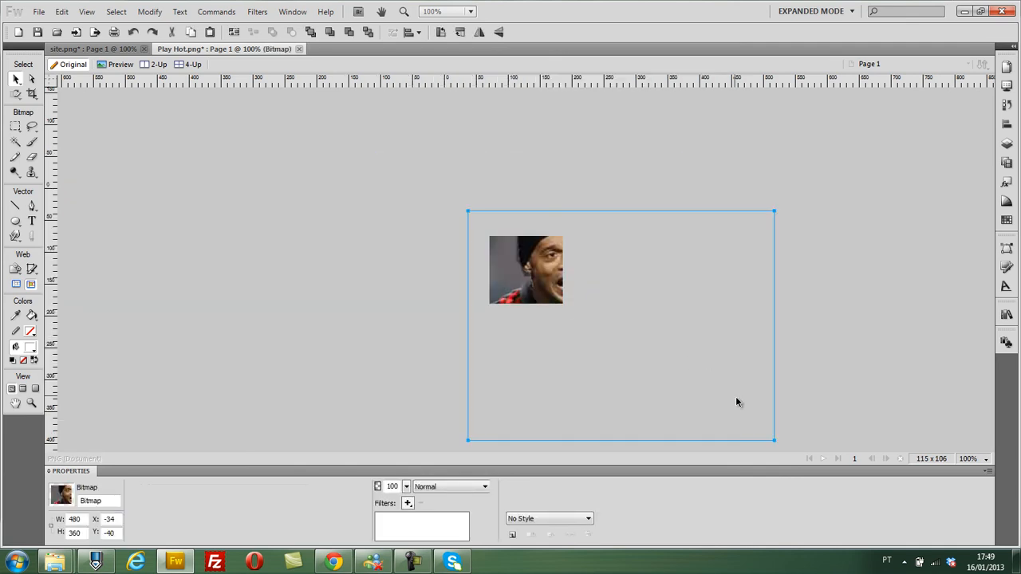
drag(776, 441, 591, 311)
drag(524, 272, 545, 294)
drag(626, 333, 577, 306)
key(Down)
key(Down)
key(Down)
- Trim the player photo to the canvas and cut it out of Play Hot.png
click(149, 16)
mouse_move(275, 30)
click(378, 73)
key(ctrl+x)
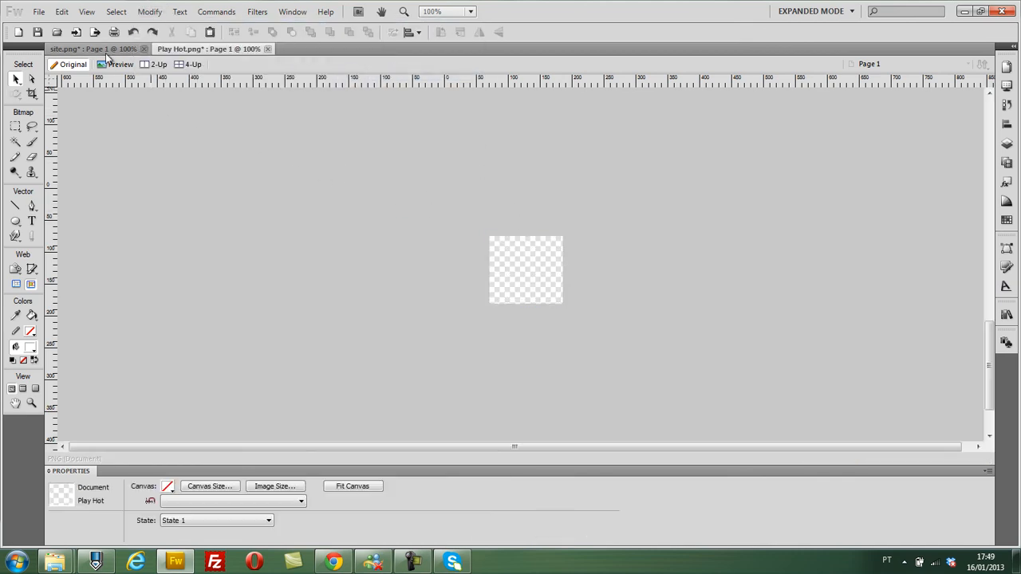
- Replace the lasagna photo in the football column of site.png with the cropped player photo, placed in the same spot
click(105, 51)
key(ctrl+v)
drag(525, 275, 519, 195)
key(Up)
key(ctrl+x)
click(530, 184)
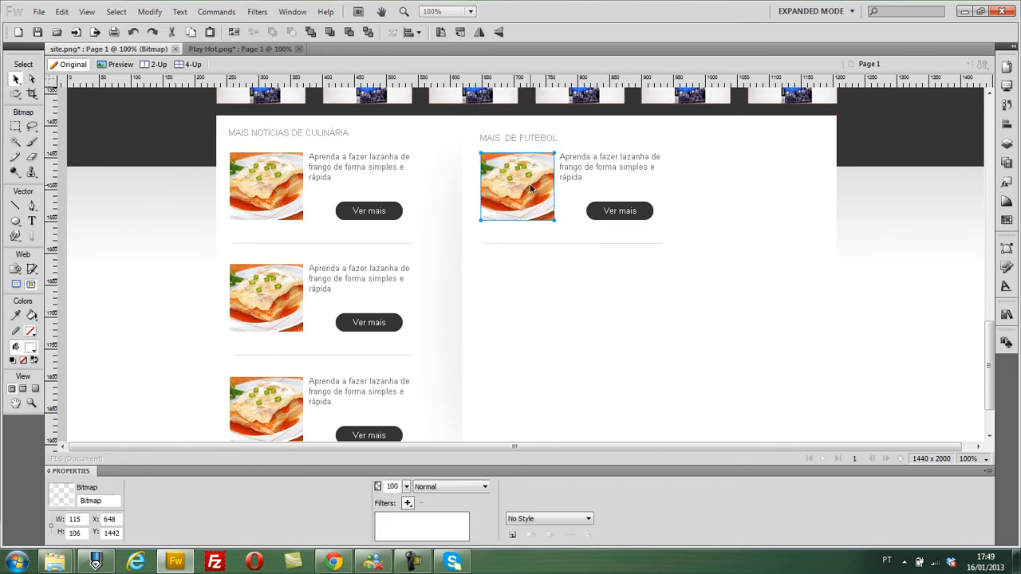
key(Delete)
key(ctrl+v)
- Change the football item's text to "Diário espanhol coloca Ronaldinho Gaúcho novamente no Milan, afirma Globo.com"
double_click(631, 183)
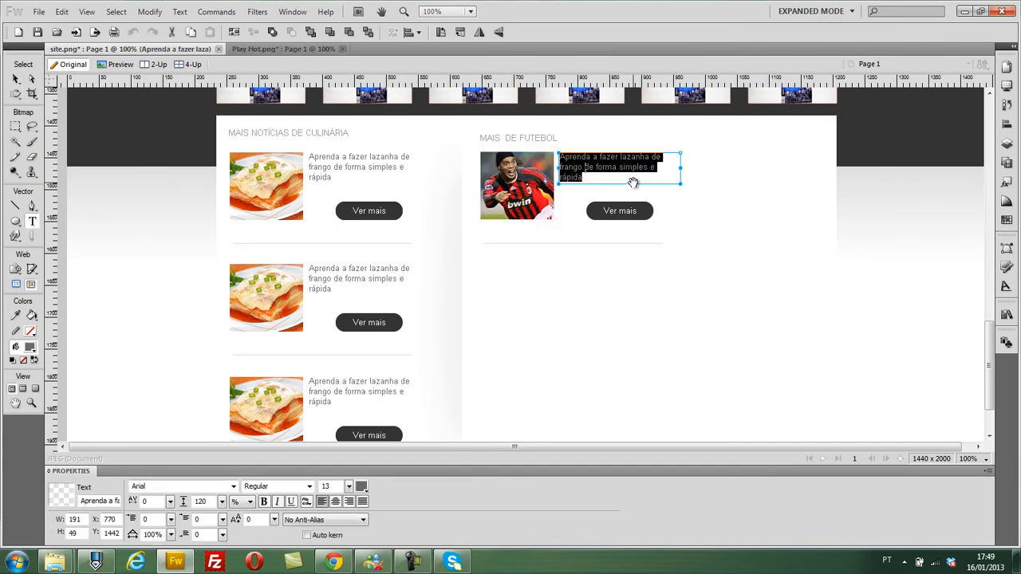
text(Diário espanhol co)
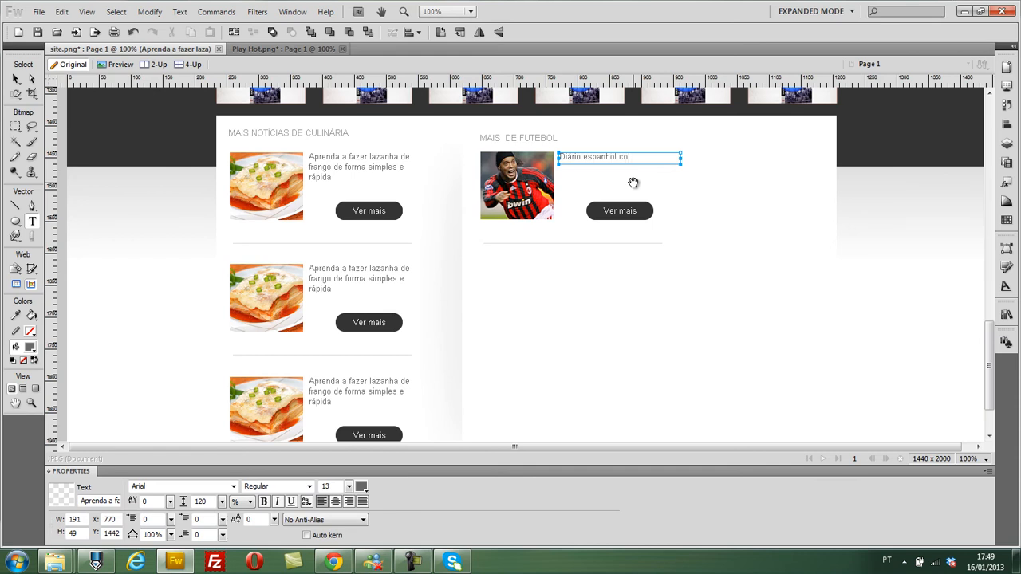
text(ho Gaúcho)
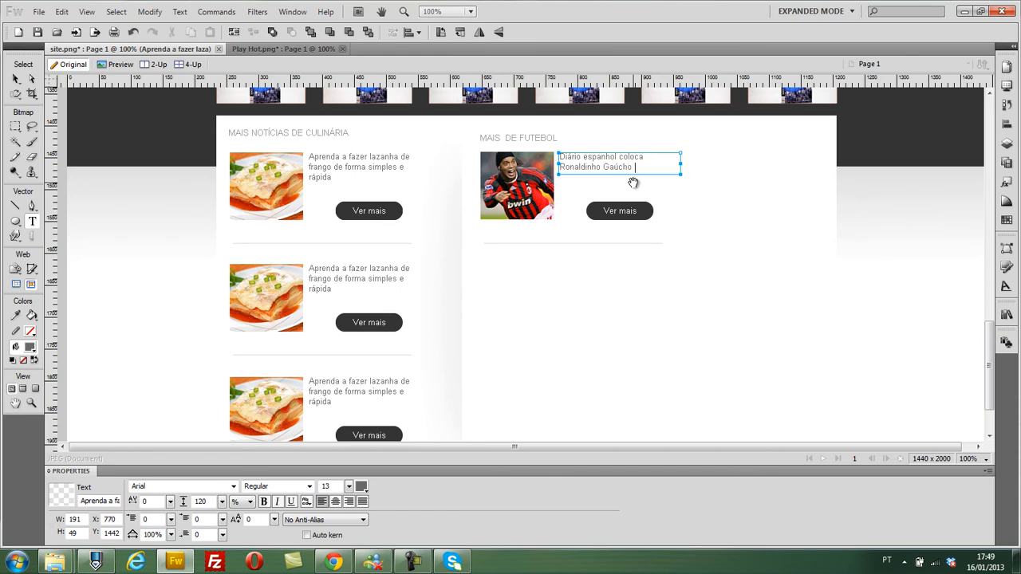
text( novamente no Milan, afirma Globo.com)
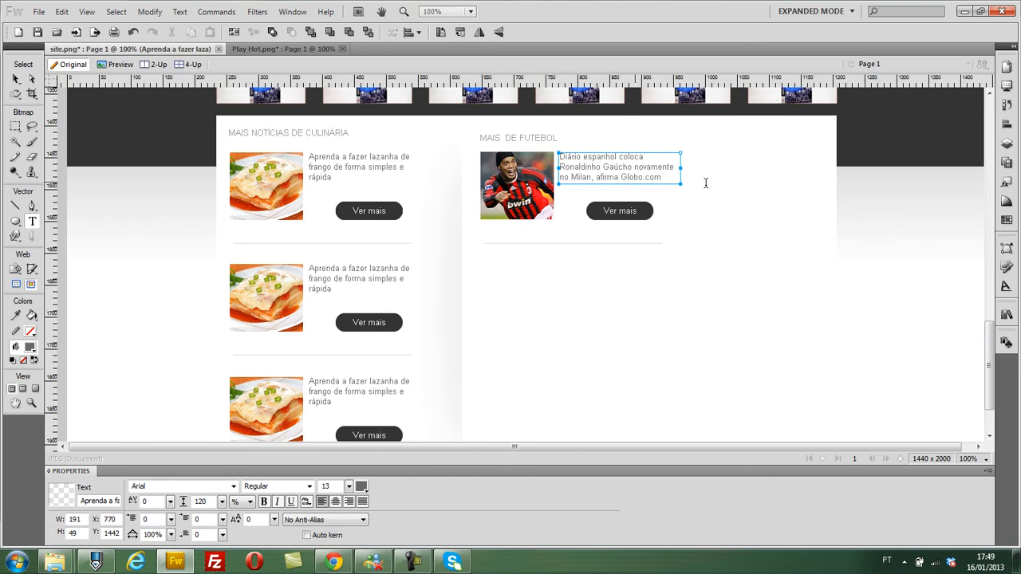
click(705, 182)
- Copy the football item's photo, text, button and separator line straight below itself, to about Y 1608
click(533, 185)
shift+click(577, 178)
shift+click(592, 212)
shift+click(594, 213)
shift+click(610, 214)
shift+click(605, 244)
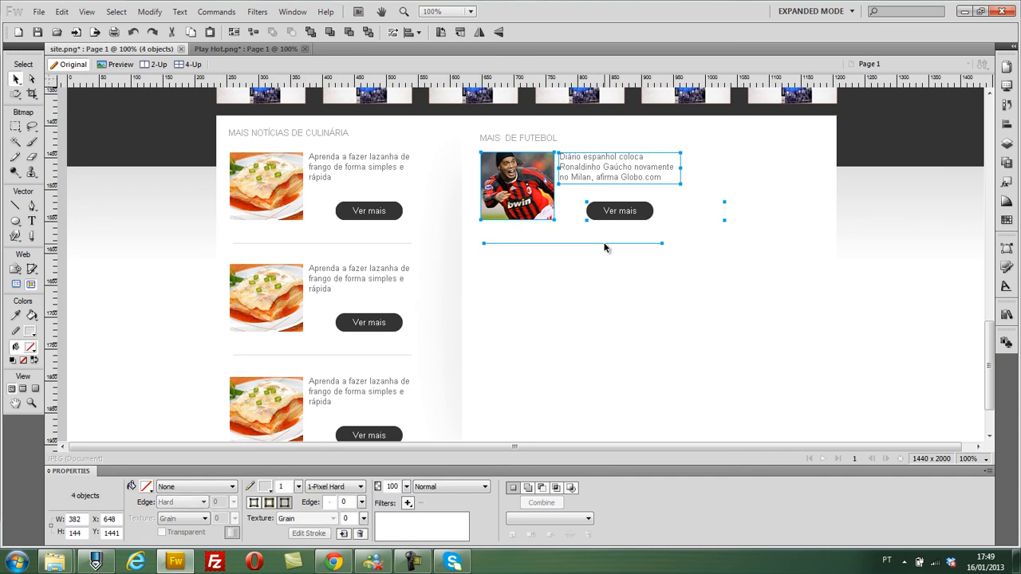
key(ctrl+c)
key(ctrl+v)
key(Down)
key(Down)
key(Down)
key(Down)
key(Down)
key(Down)
key(Down)
key(Down)
key(Down)
key(Down)
key(Down)
key(Down)
key(Down)
key(Down)
key(Down)
key(Down)
key(Down)
key(Down)
key(Down)
key(Down)
key(Down)
key(Down)
key(Down)
key(Down)
key(Down)
key(Down)
key(Down)
key(Down)
key(Down)
key(Down)
key(Down)
key(Down)
key(Down)
key(Down)
key(Down)
key(Down)
key(Down)
key(Down)
key(Down)
key(Down)
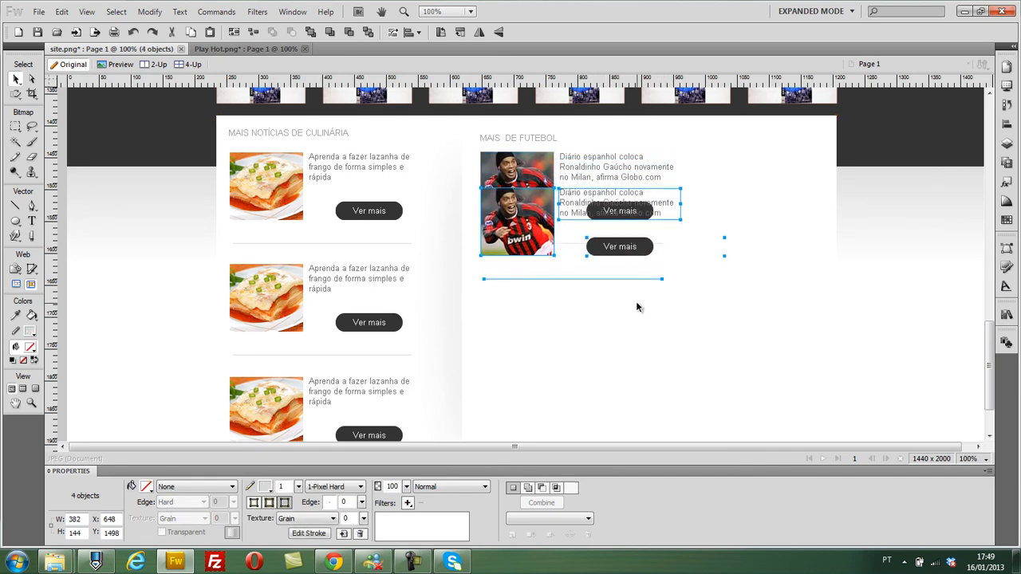
key(Down)
key(Down)
key(Down)
key(Down)
key(Down)
key(Down)
key(Down)
key(Down)
key(Down)
key(Down)
key(Down)
key(Down)
key(Down)
key(Down)
key(Down)
key(Down)
key(Down)
key(Down)
key(Down)
key(Down)
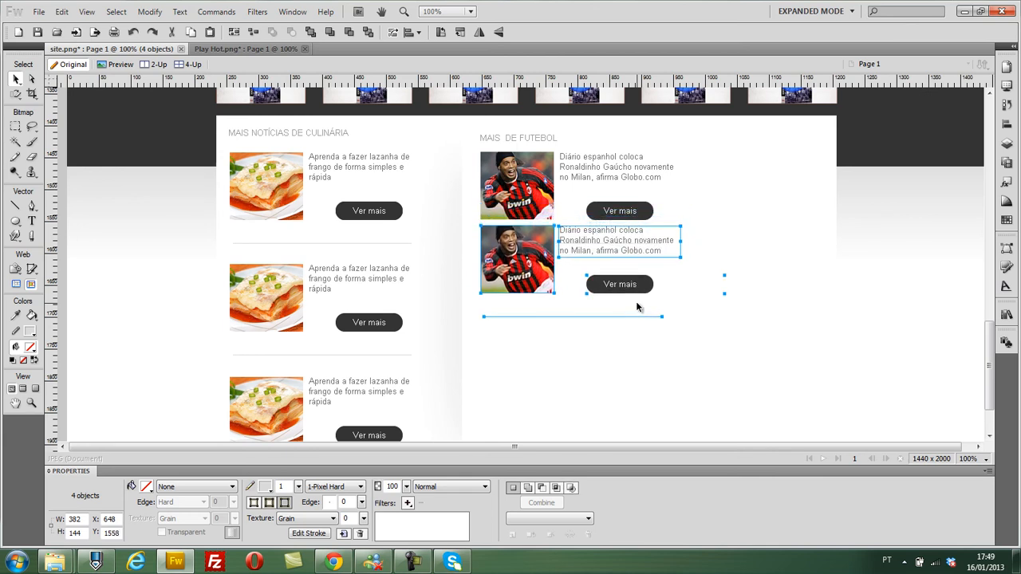
key(Down)
key(Down)
key(Down)
key(Down)
key(Down)
key(Down)
key(Down)
key(Down)
key(Down)
key(Down)
key(Down)
key(Down)
key(Down)
key(Down)
key(Down)
key(Down)
key(Down)
key(Down)
key(Down)
key(Down)
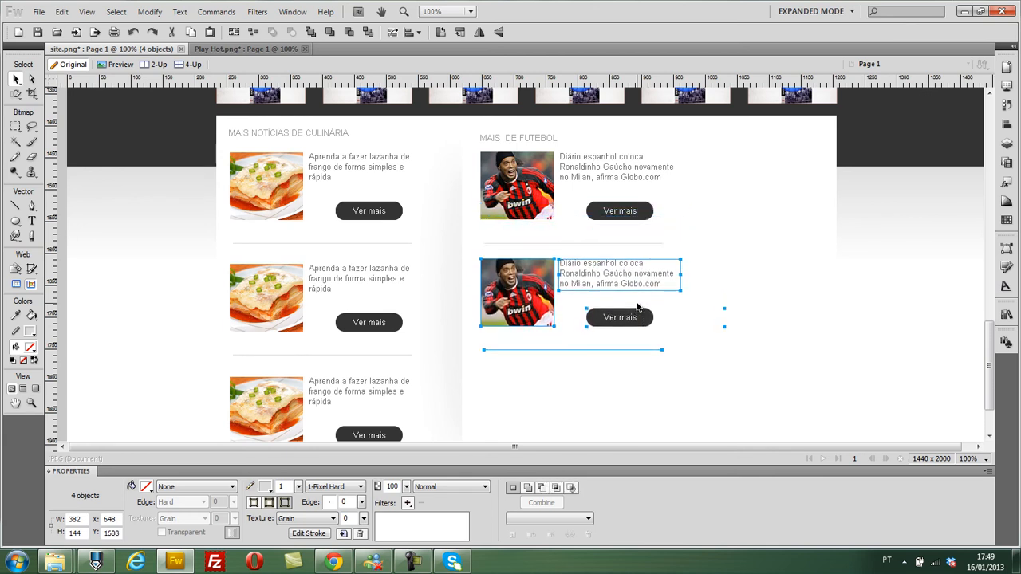
- Add horizontal guides along the tops of the first two culinary photos and align the second football item to the lower guide
drag(348, 80, 339, 151)
drag(347, 80, 359, 266)
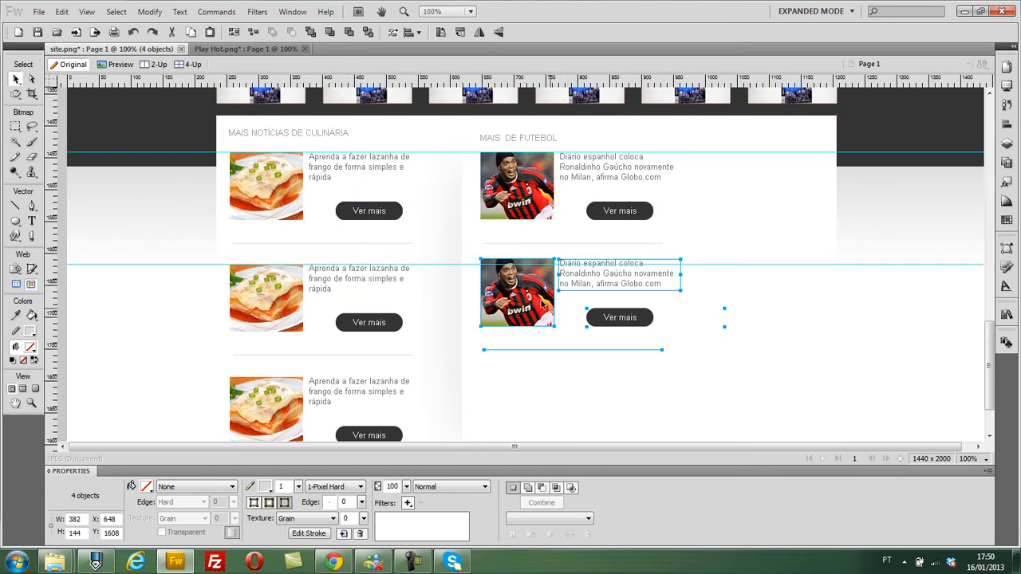
key(Down)
key(Down)
key(Down)
key(Down)
key(Down)
key(Down)
key(Down)
key(Down)
key(Down)
key(Down)
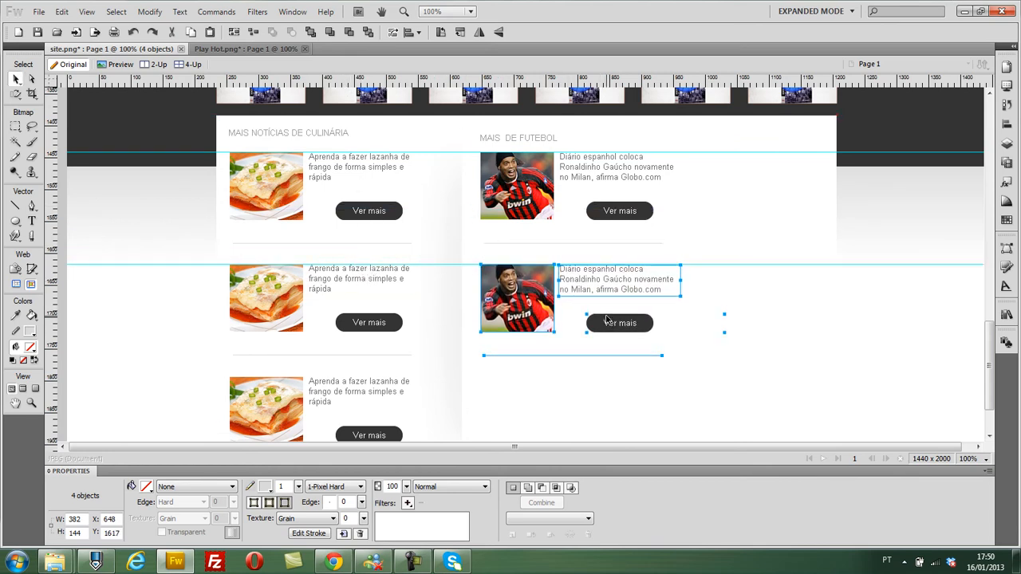
- Add a horizontal guide along the top of the third culinary photo and nudge the second football item to Y 1619
drag(429, 81, 448, 377)
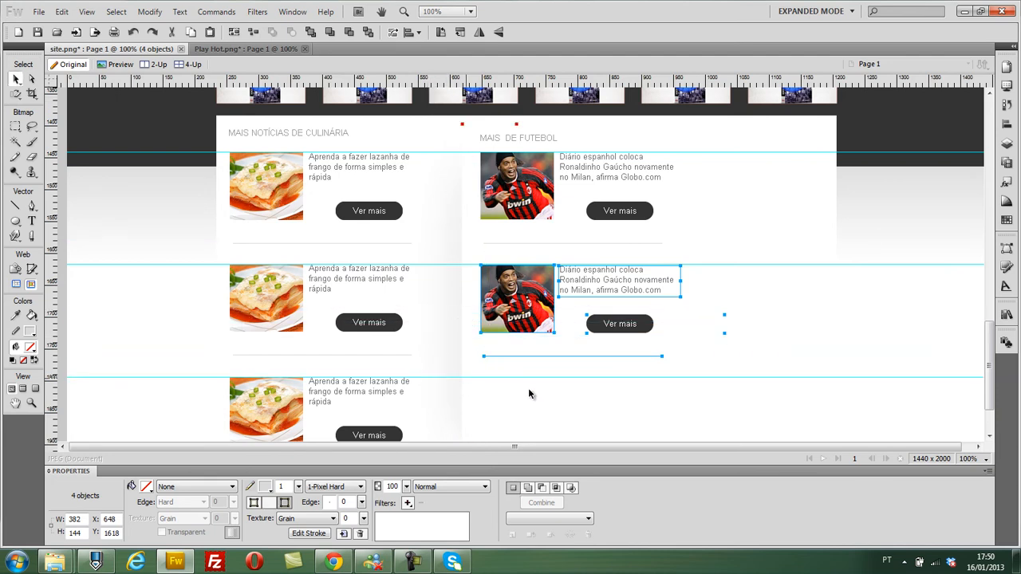
key(Down)
key(Down)
key(Down)
key(Down)
key(Down)
key(Down)
key(Down)
key(Down)
key(Down)
key(Down)
key(Down)
key(Down)
key(Down)
key(Down)
key(Down)
key(Down)
key(Down)
key(Down)
key(Down)
key(Down)
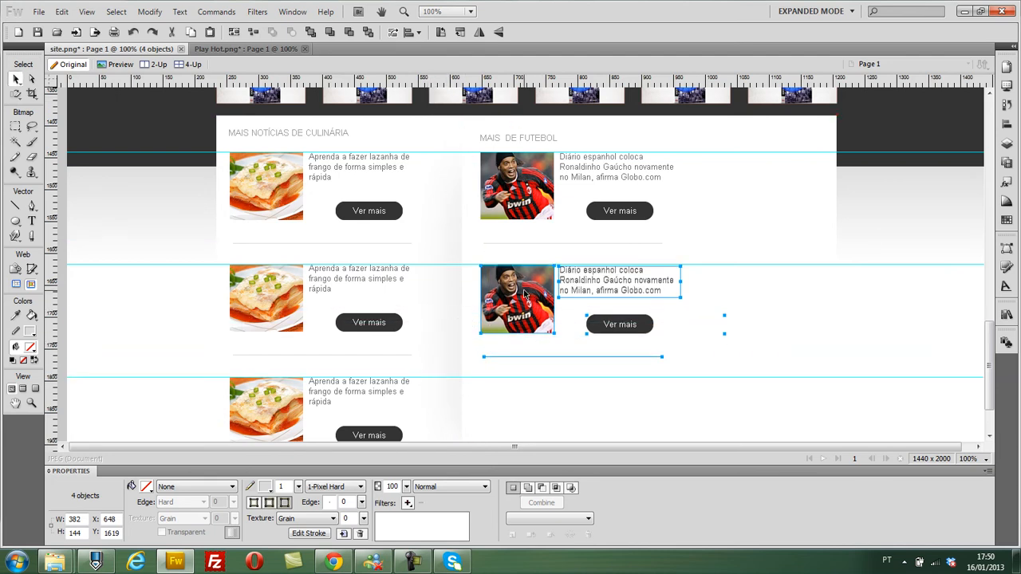
- Duplicate the second football item and move the copy down to the third row's guide, to about Y 1796
key(Down)
key(Down)
key(Down)
key(Down)
key(Down)
key(Down)
key(Down)
key(Down)
key(Down)
key(Down)
key(Down)
key(Down)
key(Down)
key(Down)
key(Down)
key(Down)
key(Down)
key(Down)
key(Down)
key(Down)
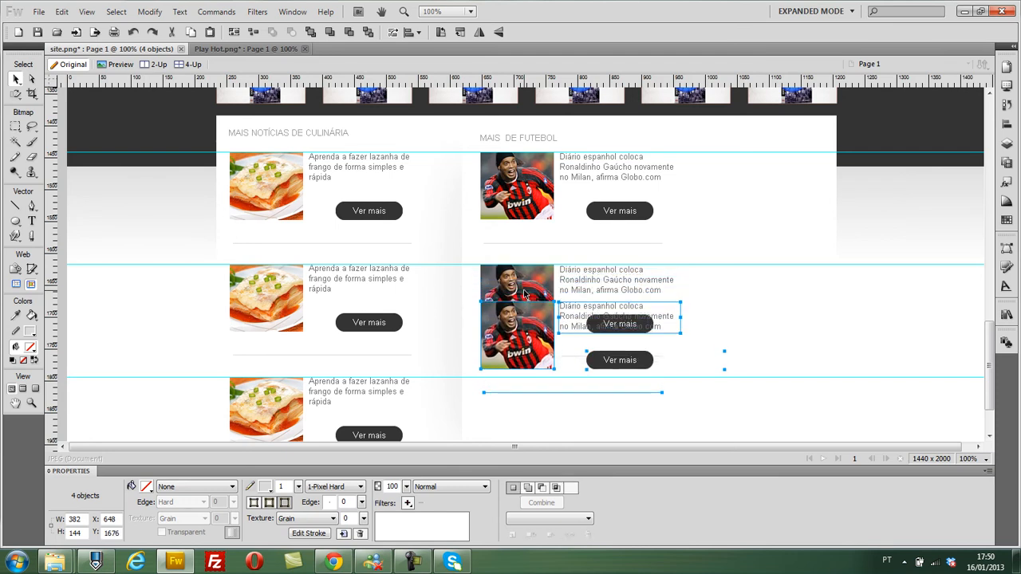
key(Down)
key(Down)
key(Down)
key(Down)
key(Down)
key(Down)
key(Down)
key(Down)
key(Down)
key(Down)
key(Down)
key(Down)
key(Down)
key(Down)
key(Down)
key(Down)
key(Down)
key(Down)
key(Down)
key(Down)
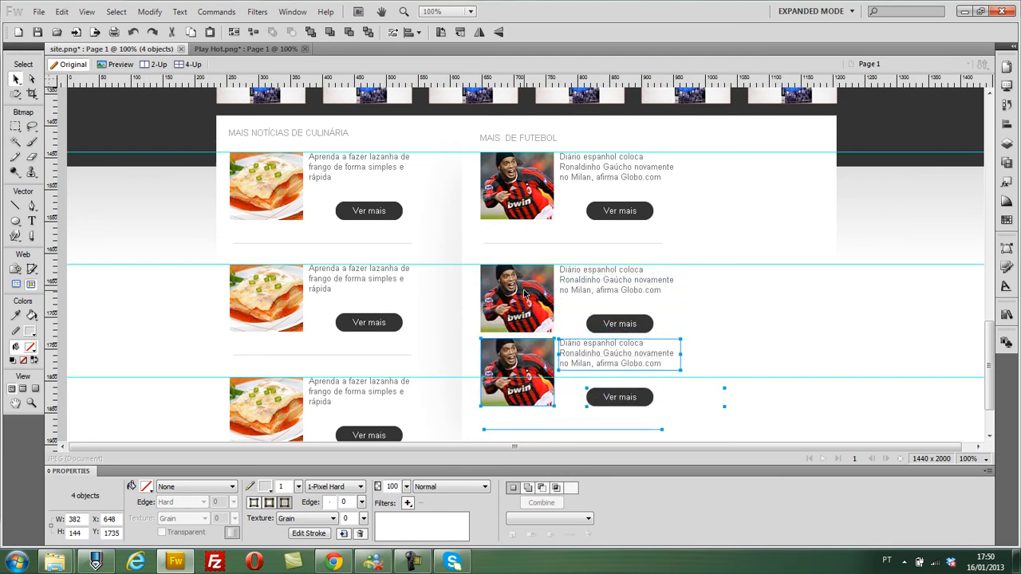
scroll(550, 228, down, 3)
key(Down)
key(Down)
key(Down)
key(Down)
key(Down)
key(Down)
key(Down)
key(Down)
key(Down)
key(Down)
key(Down)
key(Down)
key(Down)
key(Down)
key(Down)
key(Down)
key(Down)
key(Down)
key(Down)
key(Down)
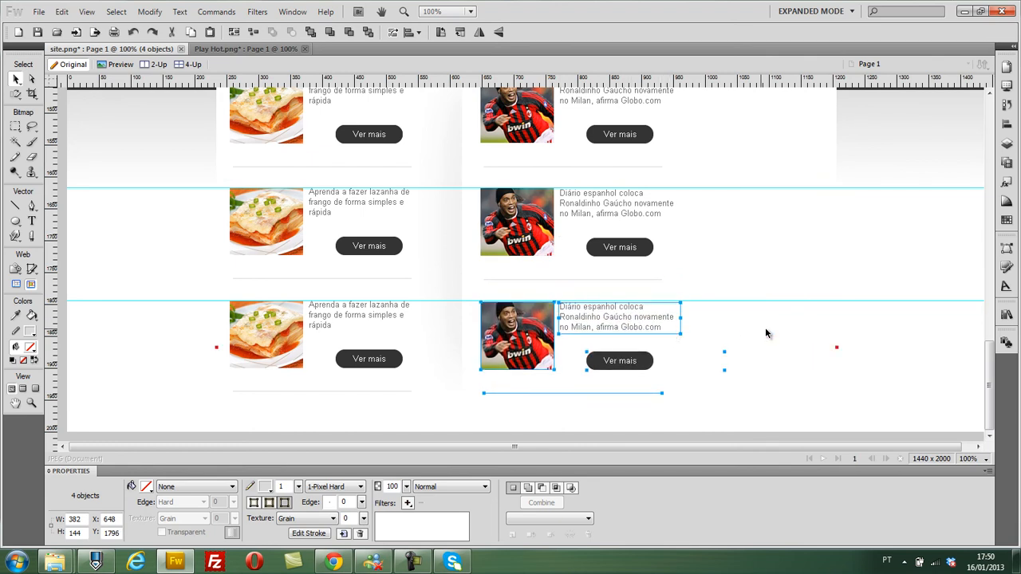
- Remove the horizontal guides at the second and third news rows
click(764, 327)
drag(749, 302, 762, 47)
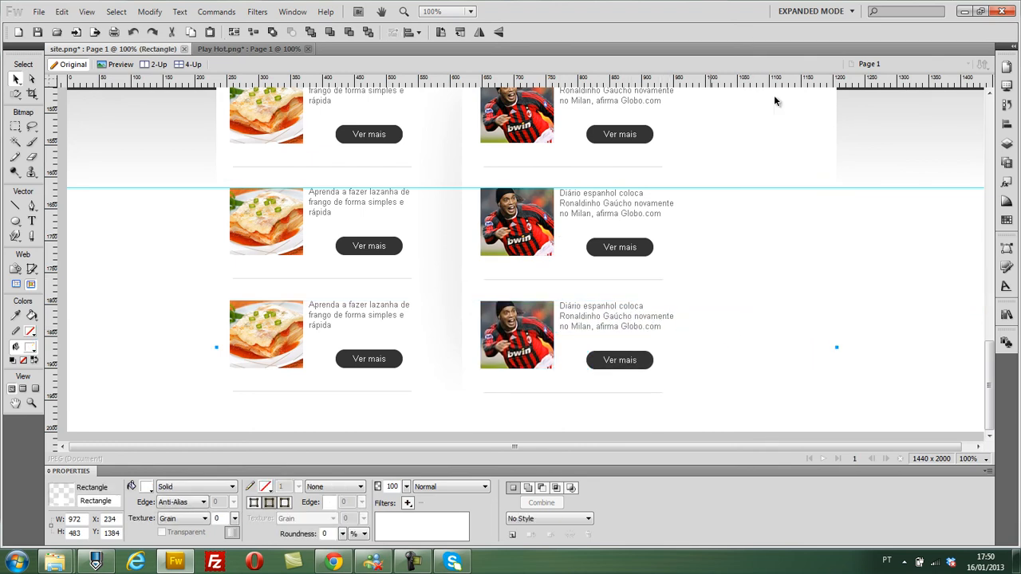
drag(762, 189, 725, 64)
scroll(842, 303, up, 4)
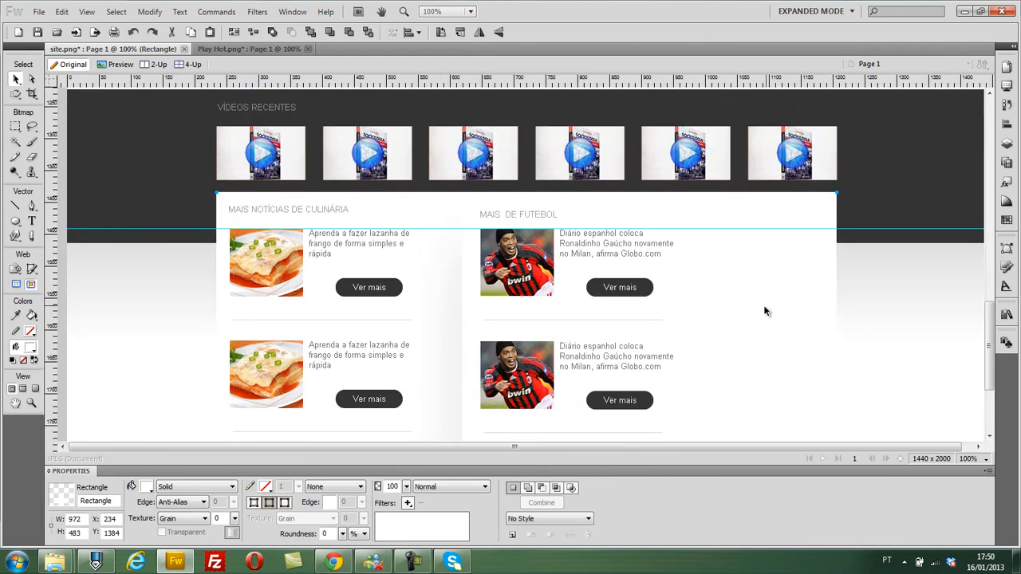
- Draw a rectangle about 185 × 497 px beside the football column at X 999, Y 1442, filled with light gray sampled from the page background
scroll(753, 291, down, 1)
drag(14, 231, 36, 229)
drag(703, 190, 821, 394)
scroll(782, 352, up, 5)
scroll(782, 352, up, 1)
click(146, 487)
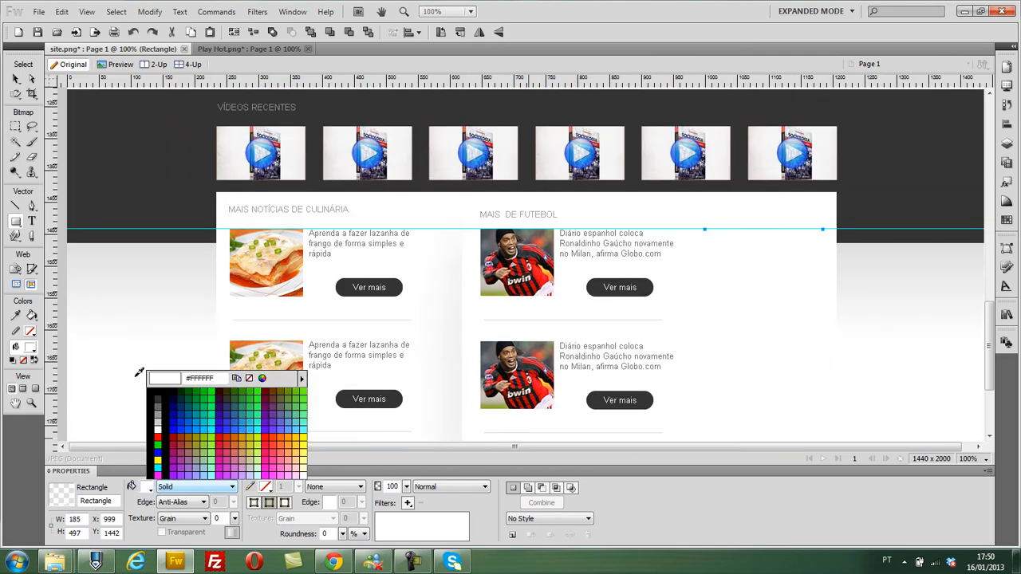
click(125, 290)
click(15, 79)
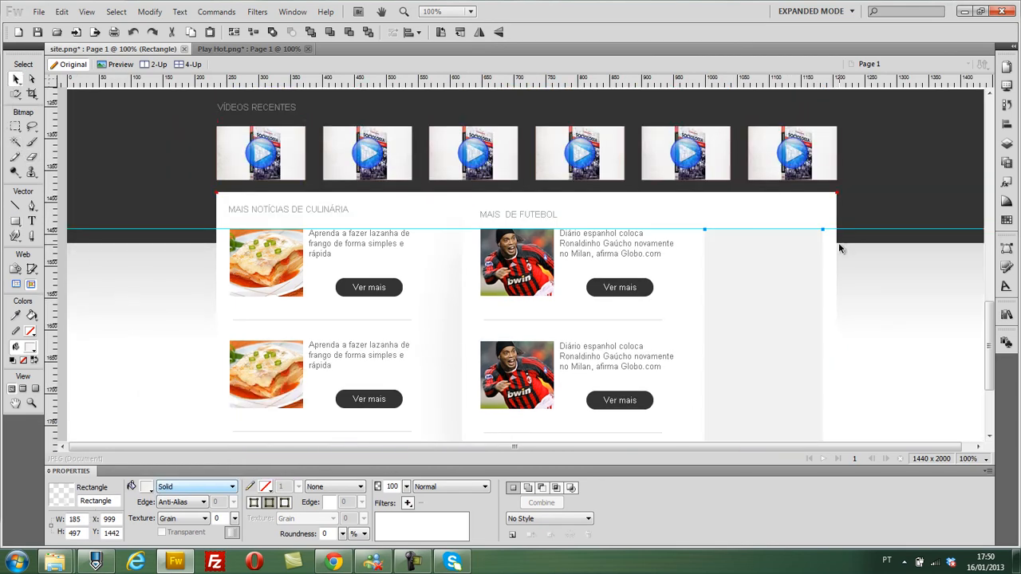
- Place a horizontal guide at the top of the culinary news heading and nudge the football heading up level with the culinary one
click(801, 243)
key(ctrl+z)
drag(702, 88, 718, 204)
click(523, 215)
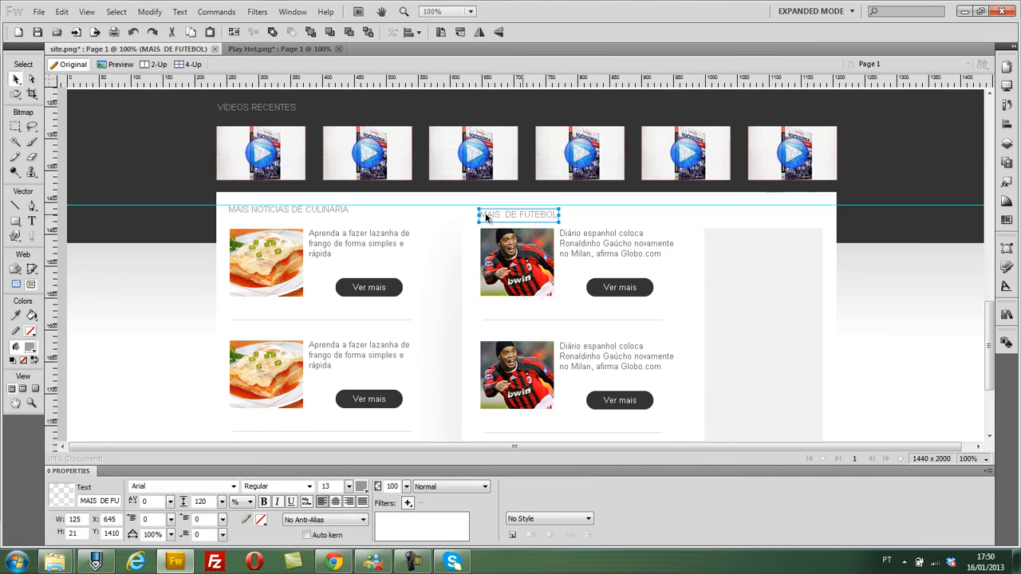
key(Up)
key(Up)
key(Up)
key(Up)
key(Up)
key(Up)
key(Up)
key(Up)
key(Up)
- Move the gray side block up to the guide at X 1000, Y 1404 and enlarge it to 190 × 533 px
mouse_move(791, 252)
mouse_down()
mouse_move(786, 232)
mouse_move(796, 240)
mouse_up()
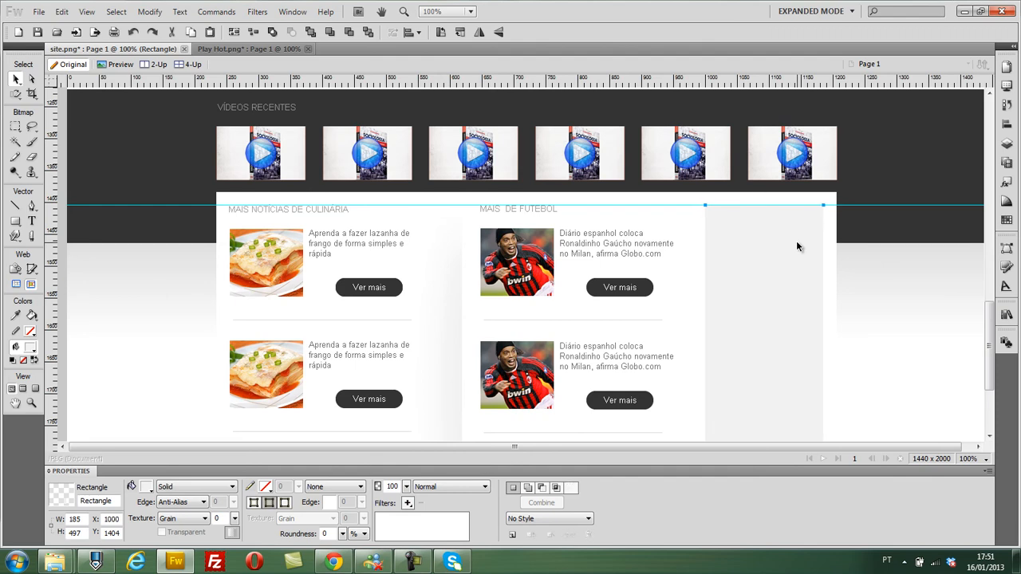
scroll(796, 240, down, 4)
drag(822, 369, 835, 397)
scroll(889, 373, up, 3)
click(902, 307)
- Draw a 120 × 60 px rectangle near the top of the gray side block and give it a solid dark gray fill
drag(13, 218, 41, 233)
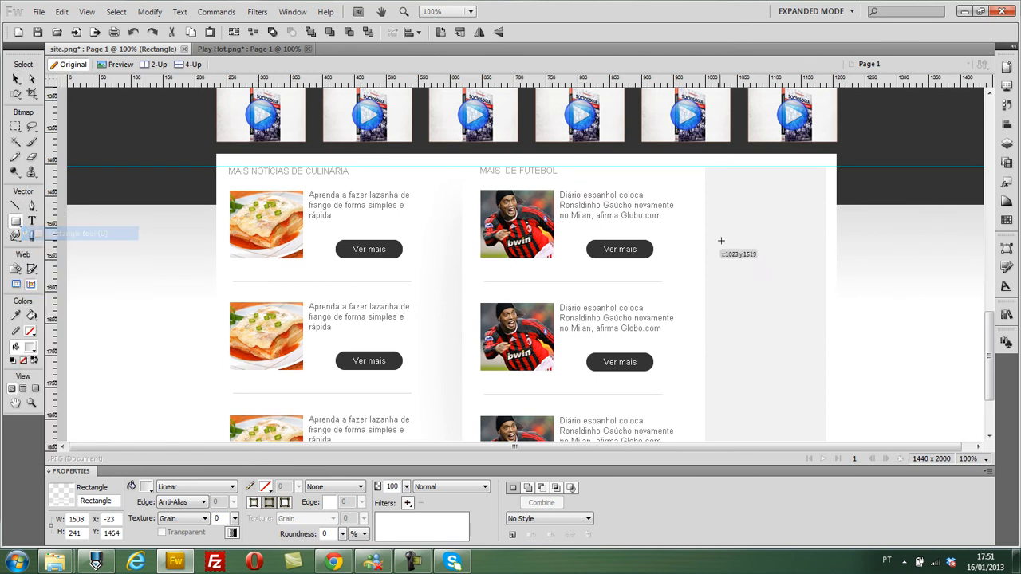
drag(716, 176, 810, 226)
text(120)
key(Tab)
text(60)
key(Return)
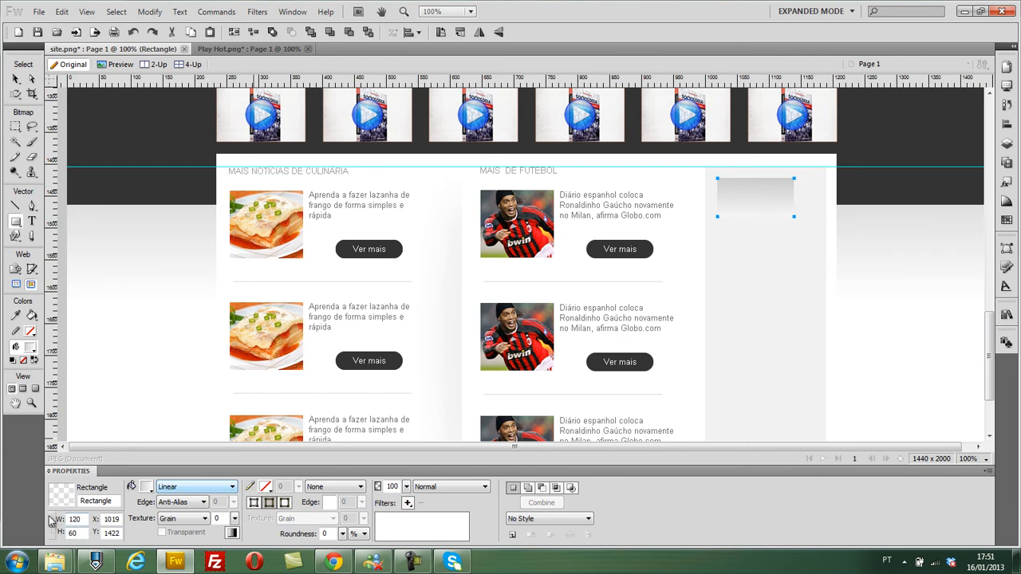
click(203, 488)
click(214, 405)
click(16, 79)
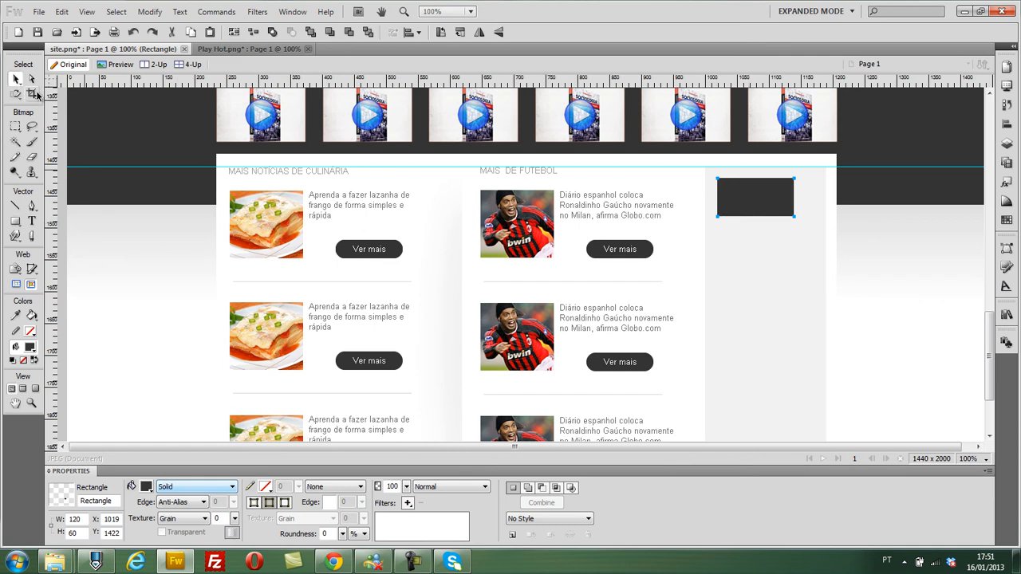
- Center the dark rectangle horizontally on the gray side block
key(ctrl+shift+d)
shift+click(780, 252)
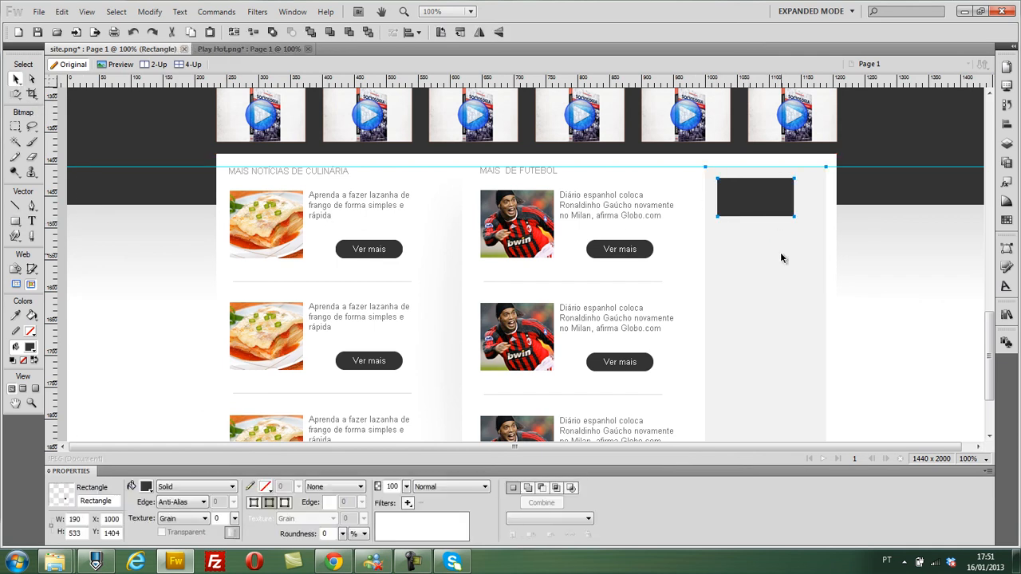
click(1007, 124)
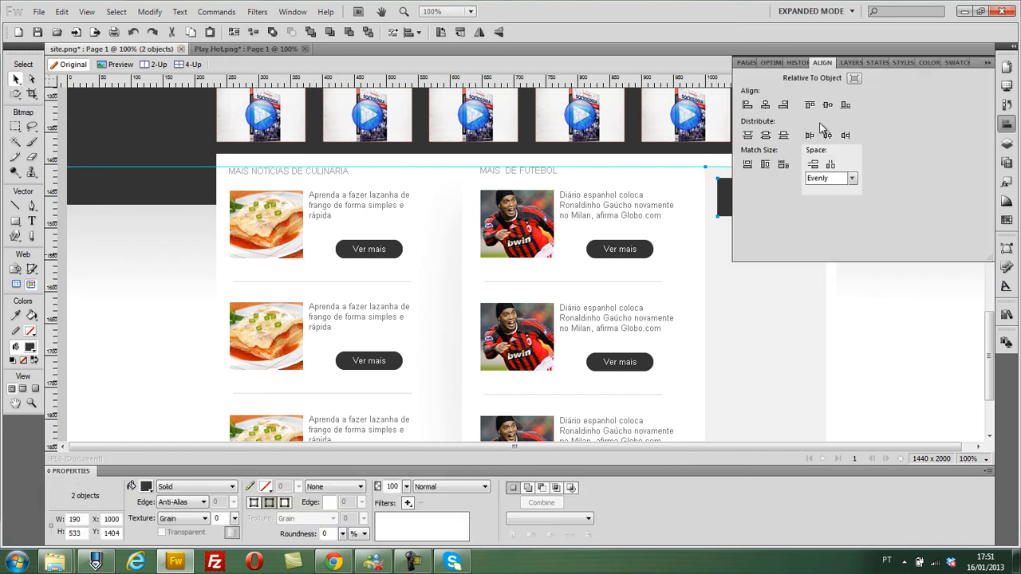
click(764, 105)
click(986, 64)
click(877, 231)
- Nudge the dark rectangle down to Y 1438
click(780, 204)
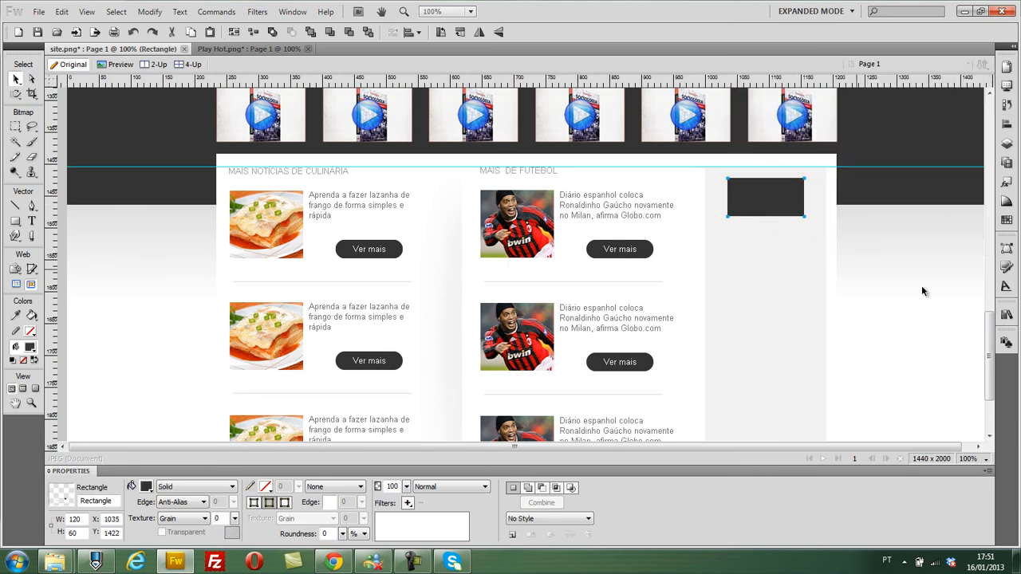
key(Down)
key(Down)
key(Down)
key(Down)
key(Down)
key(Down)
key(Down)
key(Down)
key(Down)
key(Down)
key(Down)
key(Down)
key(Down)
key(Down)
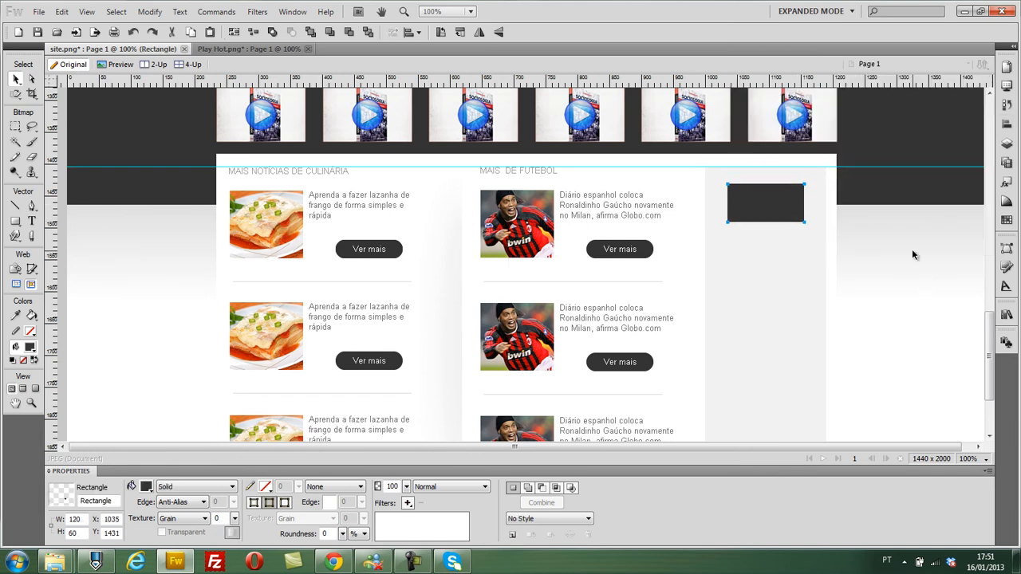
key(Down)
key(Down)
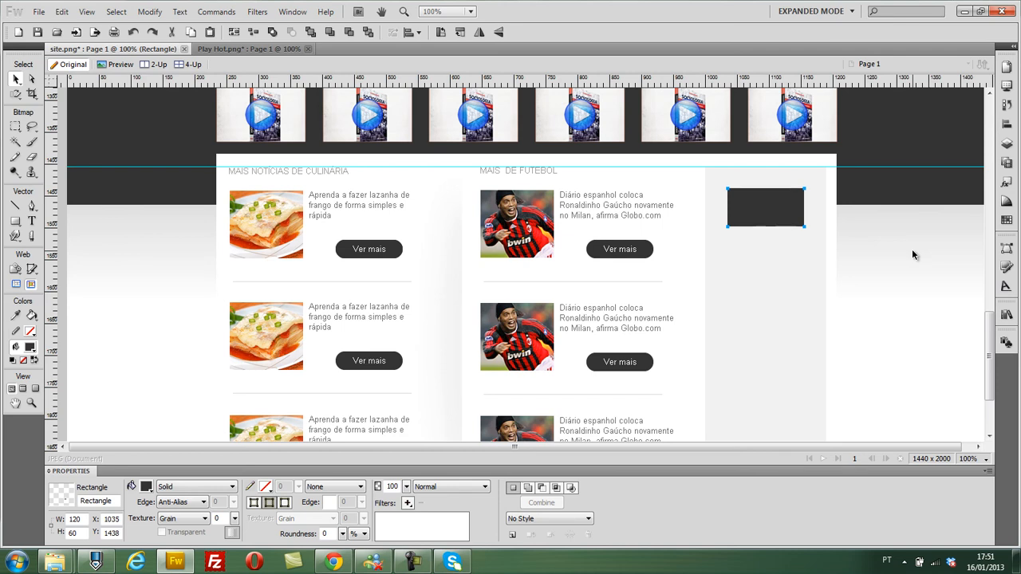
click(914, 260)
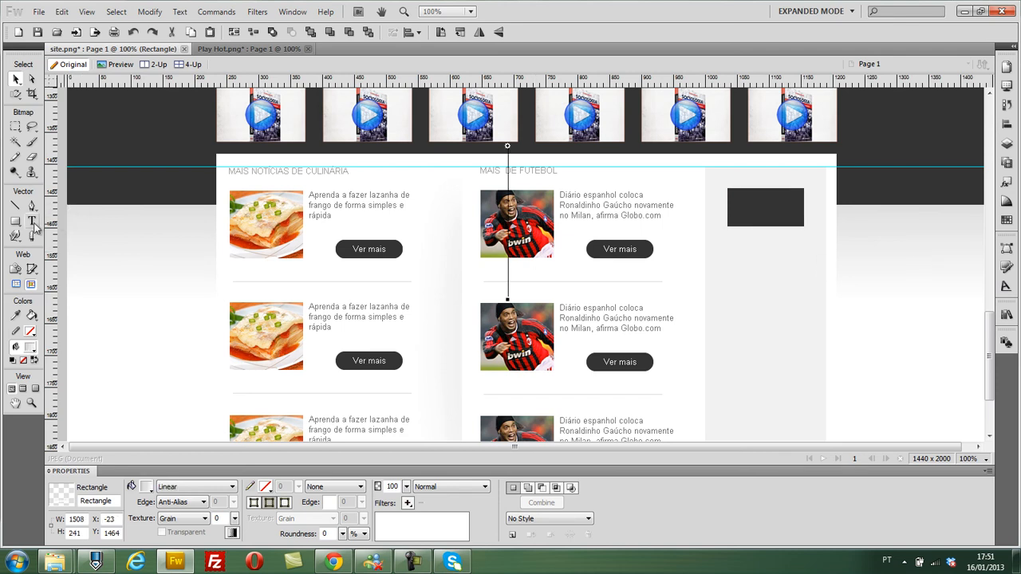
- Add the text "ADS", color it white and move it onto the dark rectangle
click(31, 221)
click(754, 287)
key(ctrl+a)
click(15, 79)
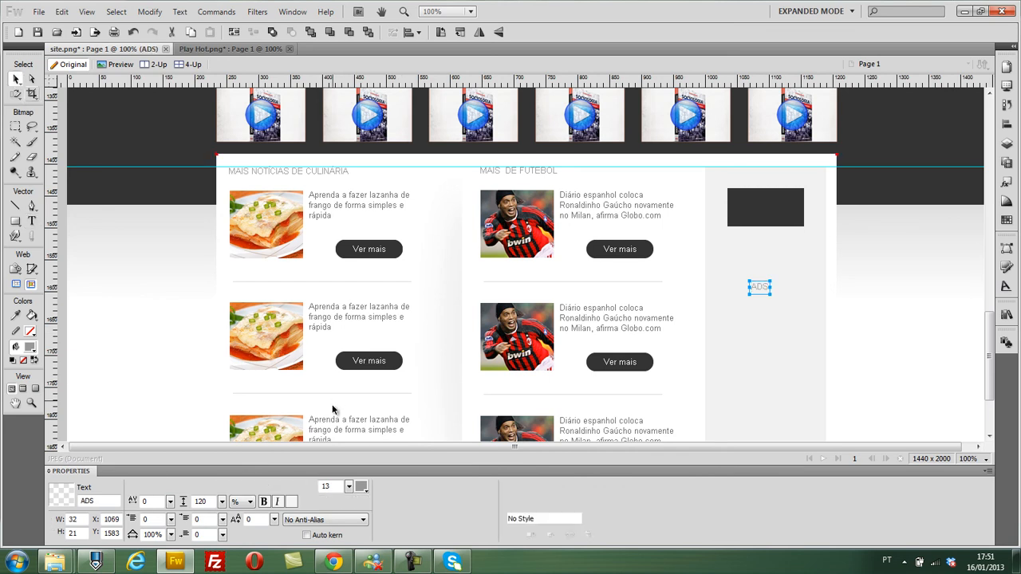
click(361, 485)
click(372, 408)
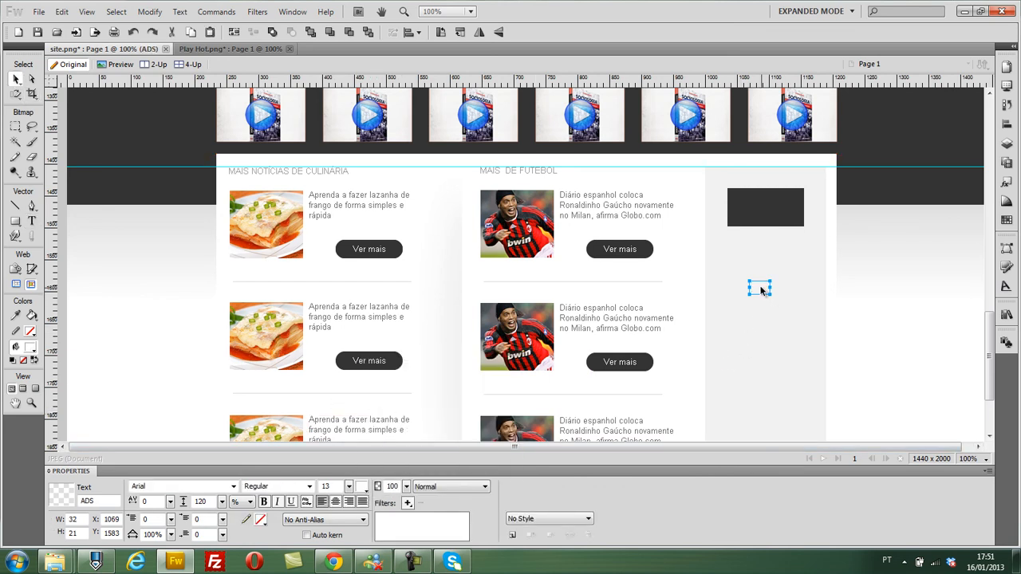
drag(762, 291, 767, 213)
- Center the ADS label horizontally and vertically on the dark rectangle
shift+click(740, 211)
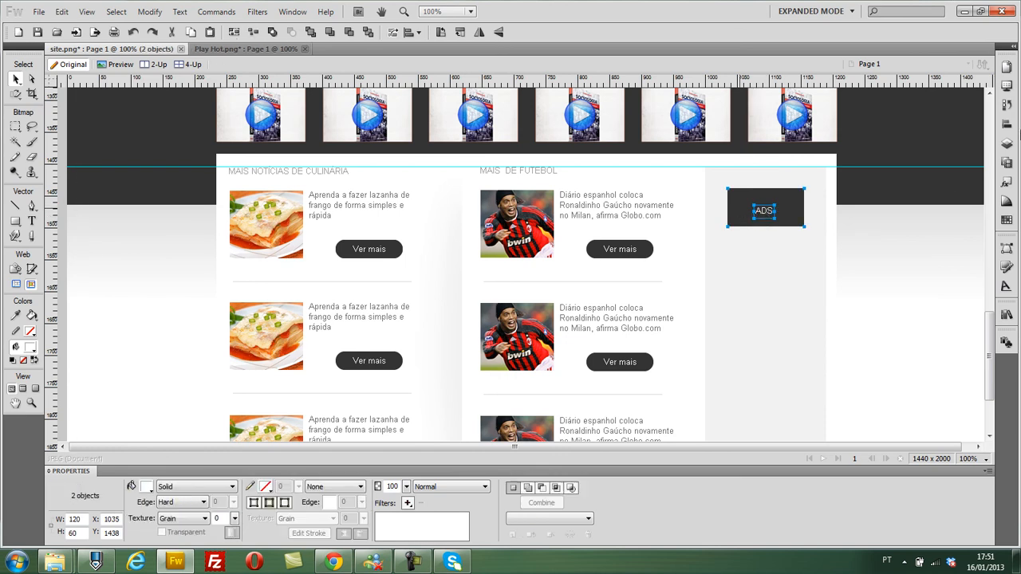
click(1006, 124)
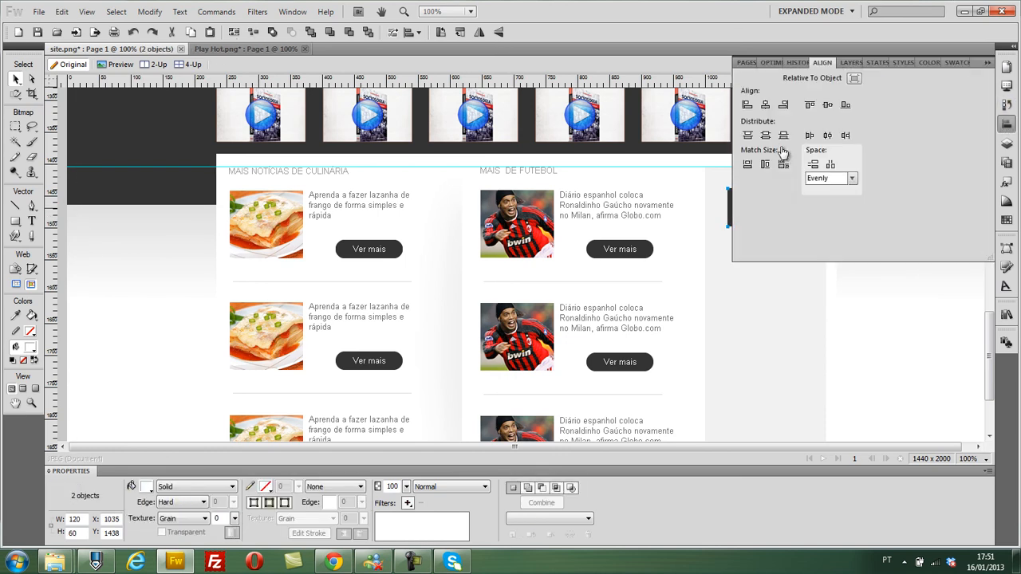
click(987, 62)
- Duplicate the ad rectangle with its label and move the copy straight down to Y 1533
key(Down)
key(Down)
key(Down)
key(Down)
key(Down)
key(Down)
key(Down)
key(Down)
key(Down)
key(Down)
key(Down)
key(Down)
key(Down)
key(Down)
key(Down)
key(Down)
key(Down)
key(Down)
key(Down)
key(Down)
key(Down)
key(Down)
key(Down)
key(Down)
key(Down)
key(Down)
key(Down)
key(Down)
key(Down)
key(Down)
key(Down)
key(Down)
key(Down)
key(Down)
key(Down)
key(Down)
key(Down)
key(Down)
key(Down)
key(Down)
key(Down)
key(Down)
key(Down)
key(Down)
key(Down)
key(Down)
key(Down)
key(Down)
key(Down)
key(Down)
key(Down)
key(Down)
key(Down)
key(Down)
key(Down)
key(Down)
key(Up)
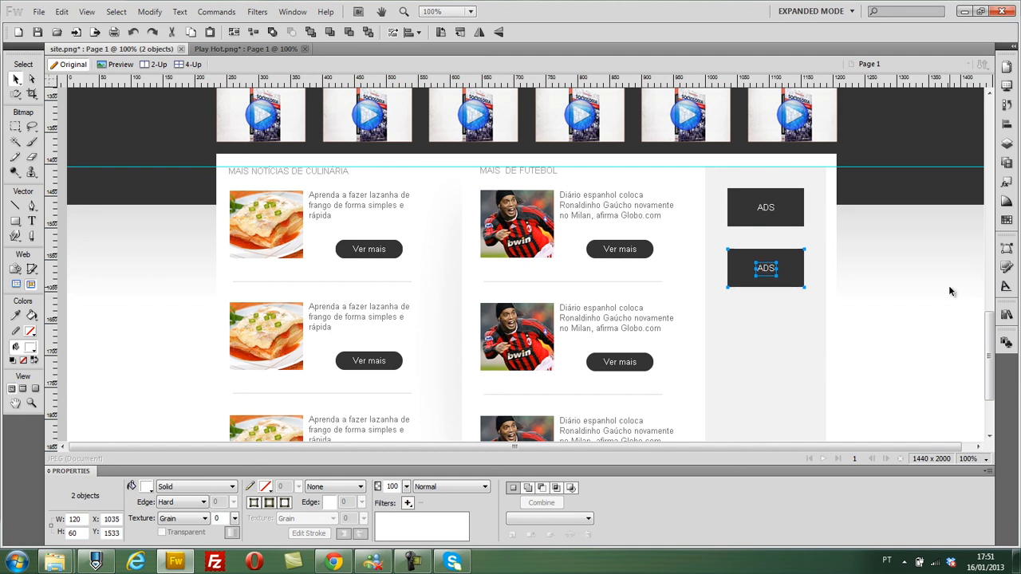
- Duplicate the second ad box and move the copy straight down to Y 1630
key(Down)
key(Down)
key(Down)
key(Down)
key(Down)
key(Down)
key(Down)
key(Down)
key(Down)
key(Down)
key(Down)
key(Down)
key(Down)
key(Down)
key(Down)
key(Down)
key(Down)
key(Down)
key(Down)
key(Down)
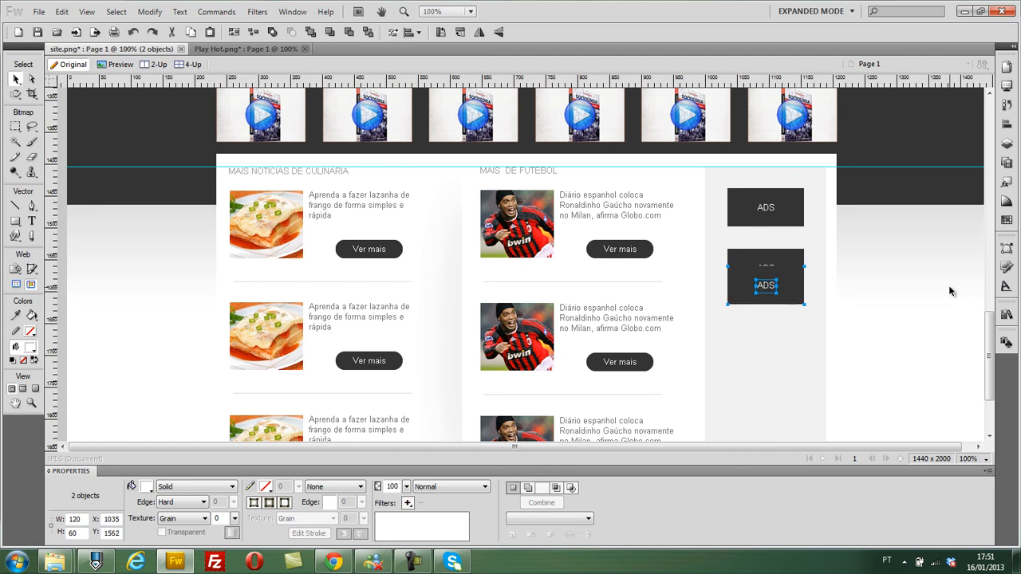
key(Down)
key(Down)
key(Down)
key(Down)
key(Down)
key(Down)
key(Down)
key(Down)
key(Down)
key(Down)
key(Down)
key(Down)
key(Down)
key(Down)
key(Down)
key(Down)
key(Down)
key(Down)
key(Down)
key(Down)
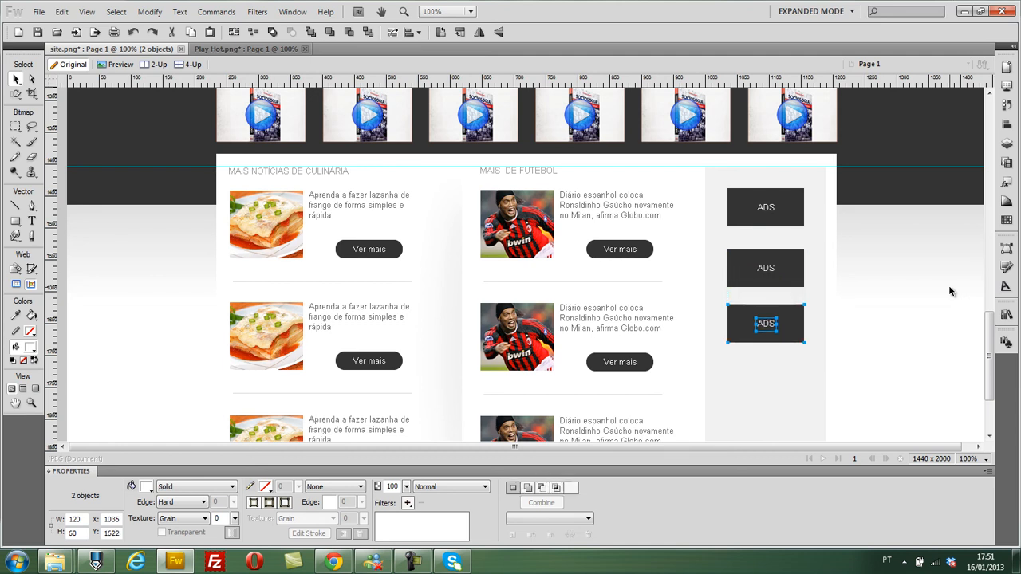
key(Down)
key(Down)
key(Down)
key(Down)
key(Down)
key(Down)
- Duplicate the third ad box and move the copy straight down to Y 1727
scroll(946, 286, down, 3)
key(Down)
key(Down)
key(Down)
key(Down)
key(Down)
key(Down)
key(Down)
key(Down)
key(Down)
key(Down)
key(Down)
key(Down)
key(Down)
key(Down)
key(Down)
key(Down)
key(Down)
key(Down)
key(Down)
key(Down)
key(Down)
key(Down)
key(Down)
key(Down)
key(Down)
key(Down)
key(Down)
key(Down)
key(Down)
key(Down)
key(Down)
key(Down)
key(Down)
key(Down)
key(Down)
key(Down)
key(Down)
key(Down)
key(Down)
key(Down)
key(Down)
key(Down)
key(Down)
key(Down)
key(Down)
key(Down)
key(Down)
key(Down)
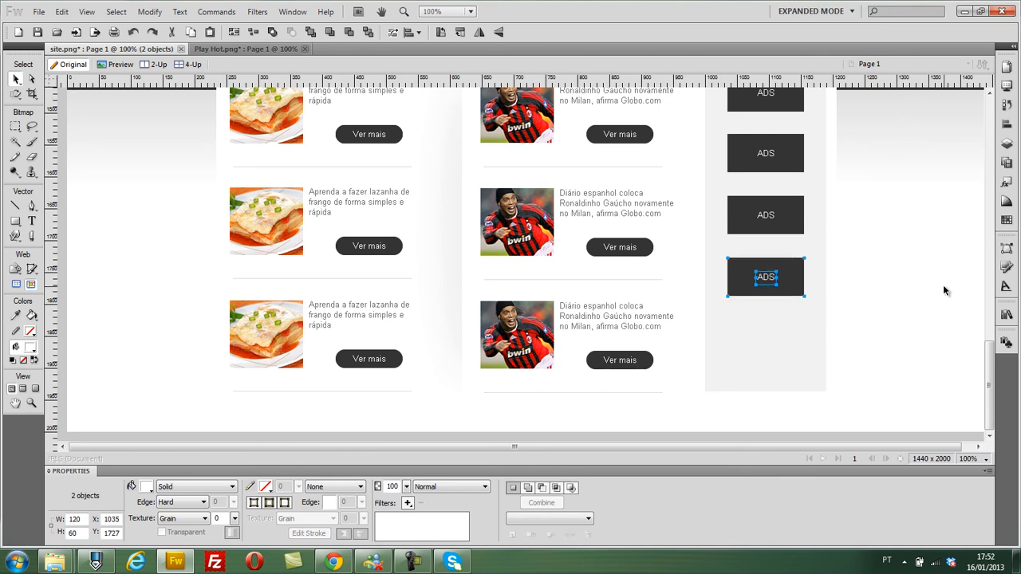
- Duplicate the fourth ad box, move the copy down to Y 1836 and group its label with its rectangle
key(Down)
key(Down)
key(Down)
key(Down)
key(Down)
key(Down)
key(Down)
key(Down)
key(Down)
key(Down)
key(Down)
key(Down)
key(Down)
key(Down)
key(Down)
key(Down)
key(Down)
key(Down)
key(Down)
key(Down)
key(Down)
key(Down)
key(Down)
key(Down)
key(Down)
key(Down)
key(Down)
key(Down)
key(Down)
key(Down)
key(Down)
key(Down)
key(Down)
key(Down)
key(Down)
key(Down)
key(Down)
key(Down)
key(Down)
key(Down)
key(Down)
key(Down)
key(Down)
key(Down)
key(Down)
key(Down)
key(Down)
key(Down)
key(Down)
key(Down)
key(Down)
key(Down)
key(Down)
key(Down)
key(Down)
key(Down)
key(Down)
key(Down)
key(Down)
key(Down)
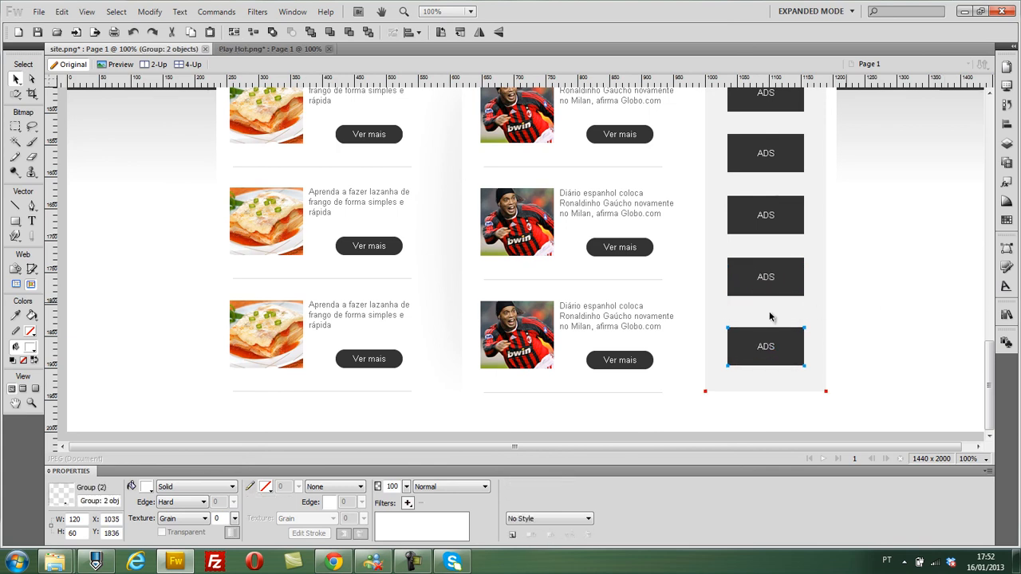
- Group the ADS label with its rectangle in each of the upper four ad boxes
click(760, 281)
key(ctrl+g)
click(768, 217)
shift+click(745, 207)
key(ctrl+g)
click(764, 156)
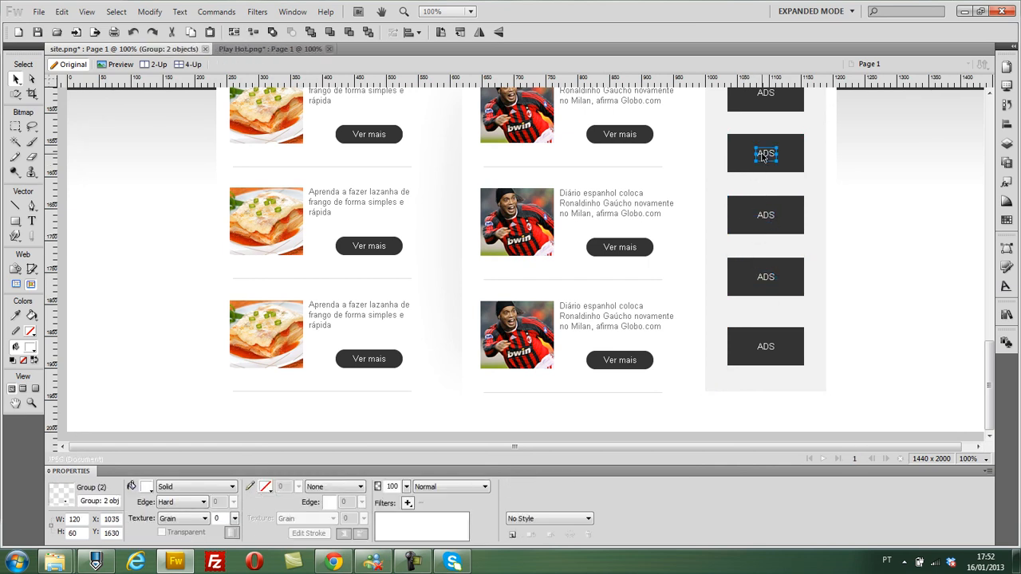
shift+click(738, 152)
key(ctrl+g)
scroll(923, 201, up, 1)
scroll(923, 205, up, 2)
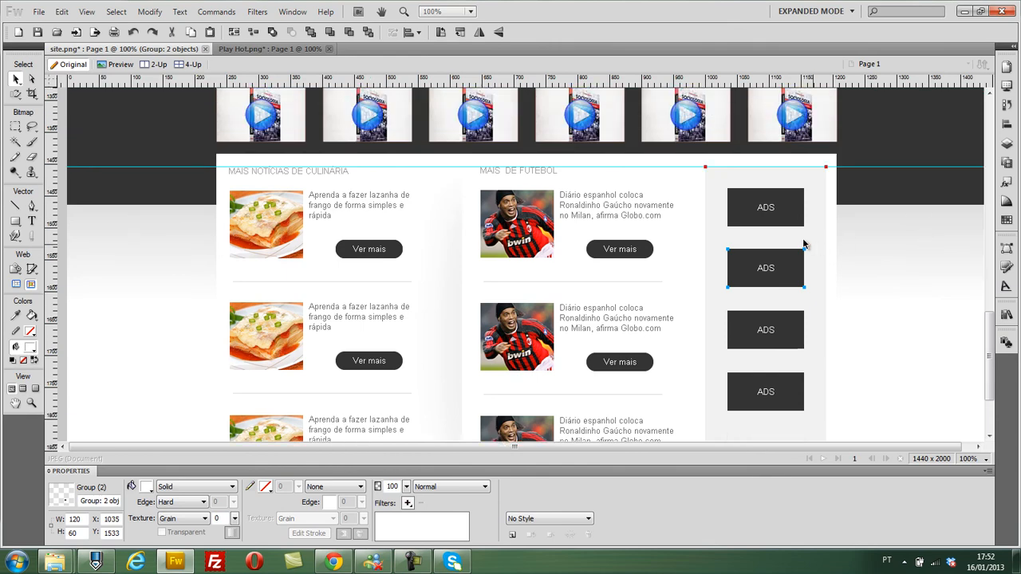
click(765, 208)
shift+click(738, 208)
key(ctrl+g)
- Select all five ad boxes and distribute them evenly in the vertical direction
shift+click(763, 268)
shift+click(758, 326)
shift+click(766, 392)
scroll(908, 348, down, 3)
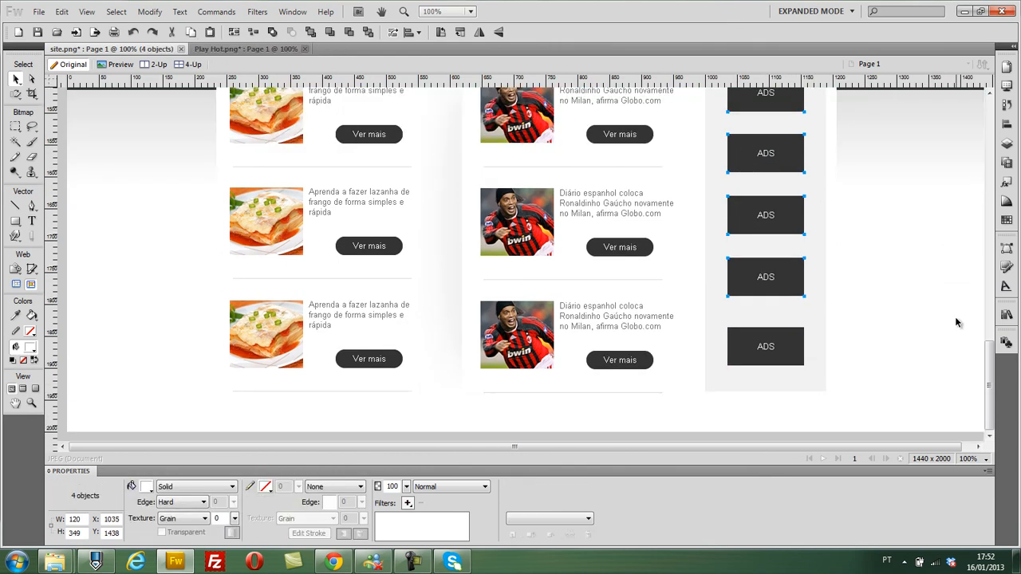
click(1006, 125)
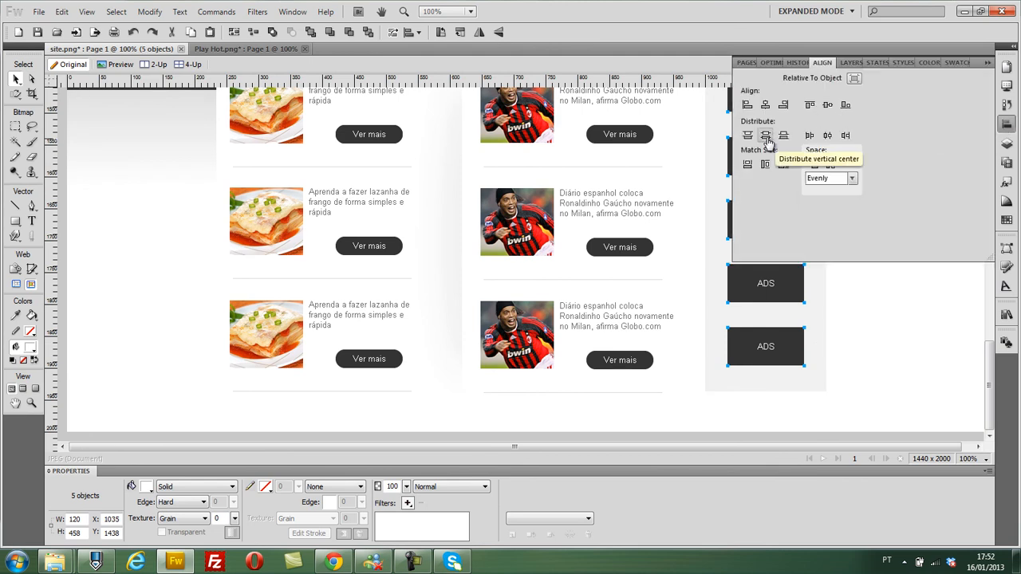
click(987, 63)
- Review the page layout from the category banners down to the news columns and the ad block
click(932, 278)
scroll(930, 280, up, 3)
scroll(931, 286, up, 4)
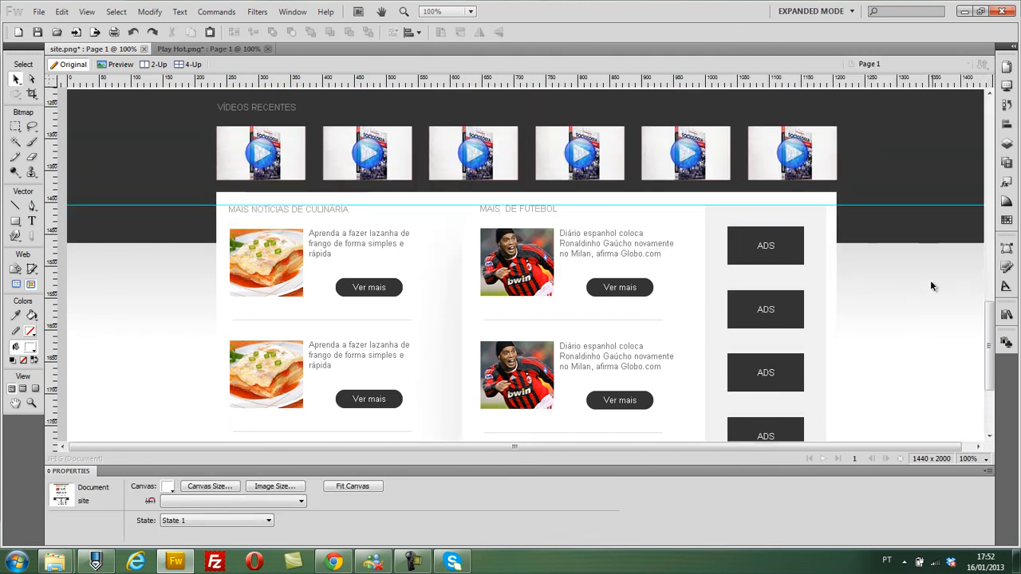
scroll(932, 286, down, 7)
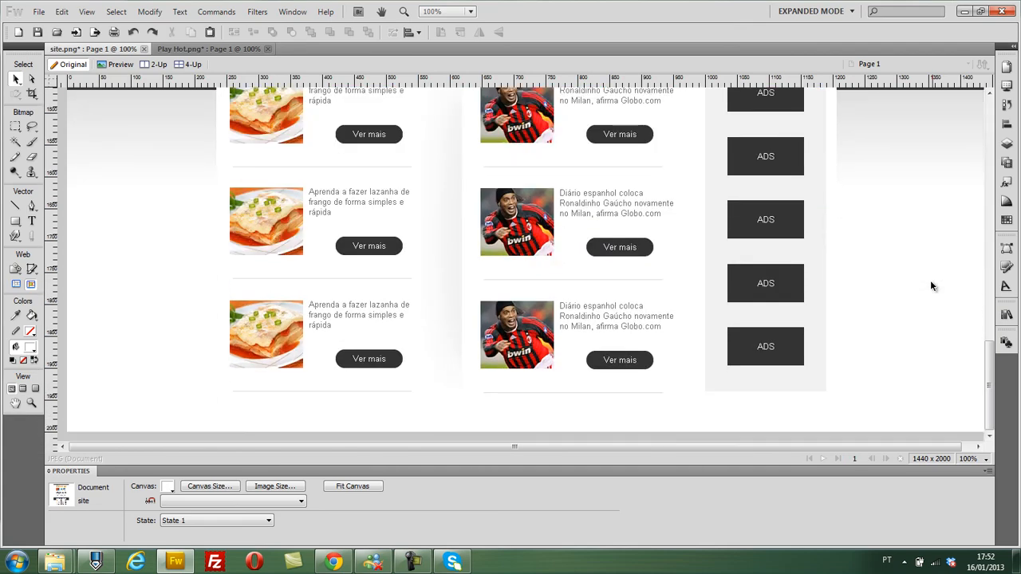
scroll(931, 285, up, 20)
scroll(931, 286, up, 5)
scroll(931, 286, down, 15)
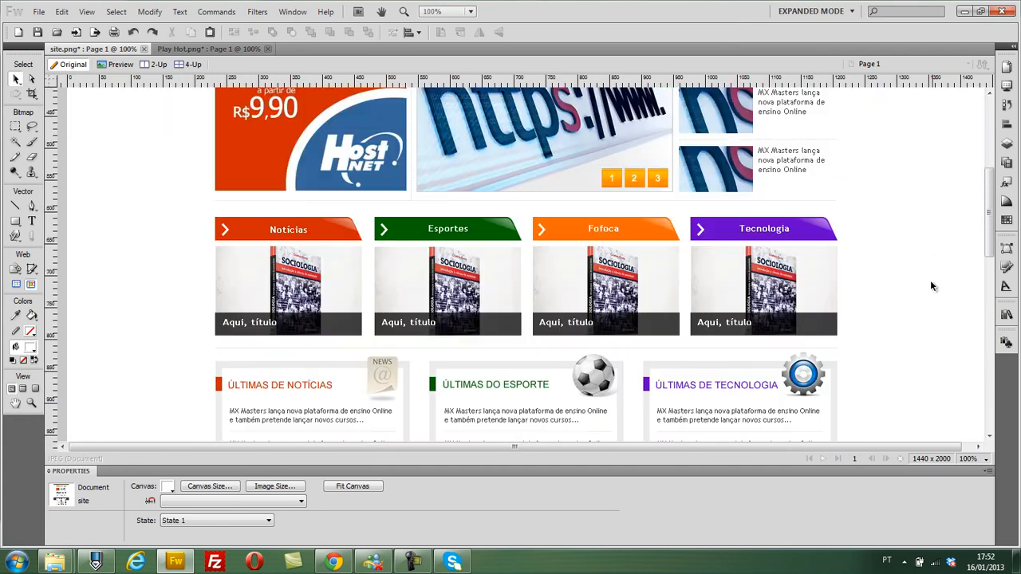
scroll(930, 286, down, 1)
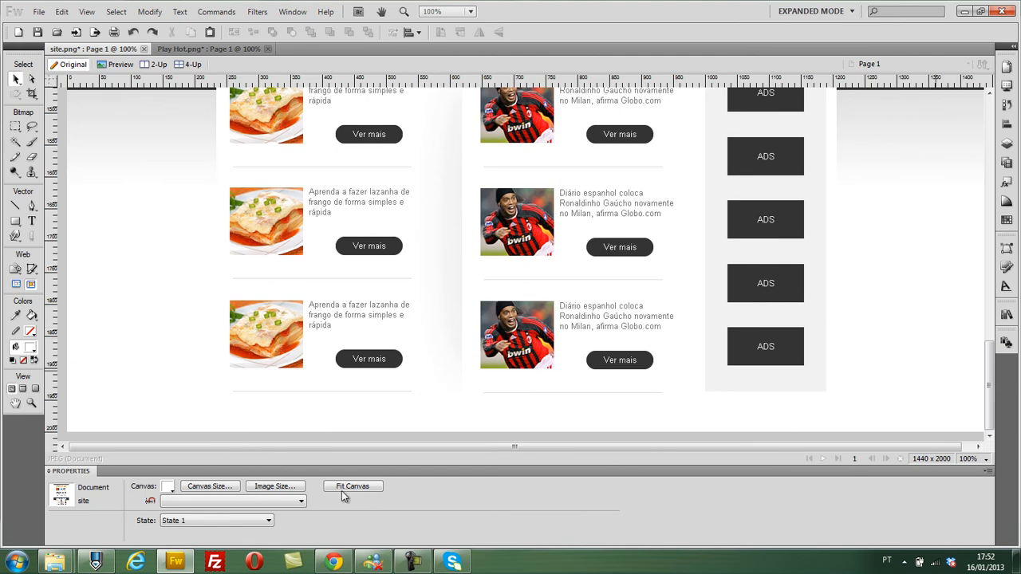
- Remove the horizontal guide at the top edge of the gray side block
scroll(141, 378, up, 5)
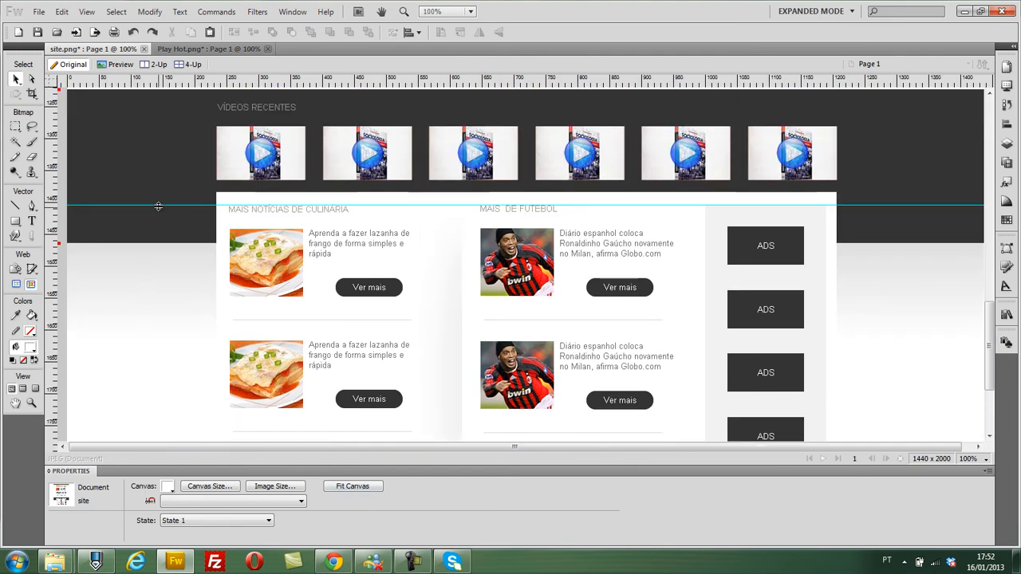
scroll(132, 158, down, 4)
scroll(132, 158, up, 8)
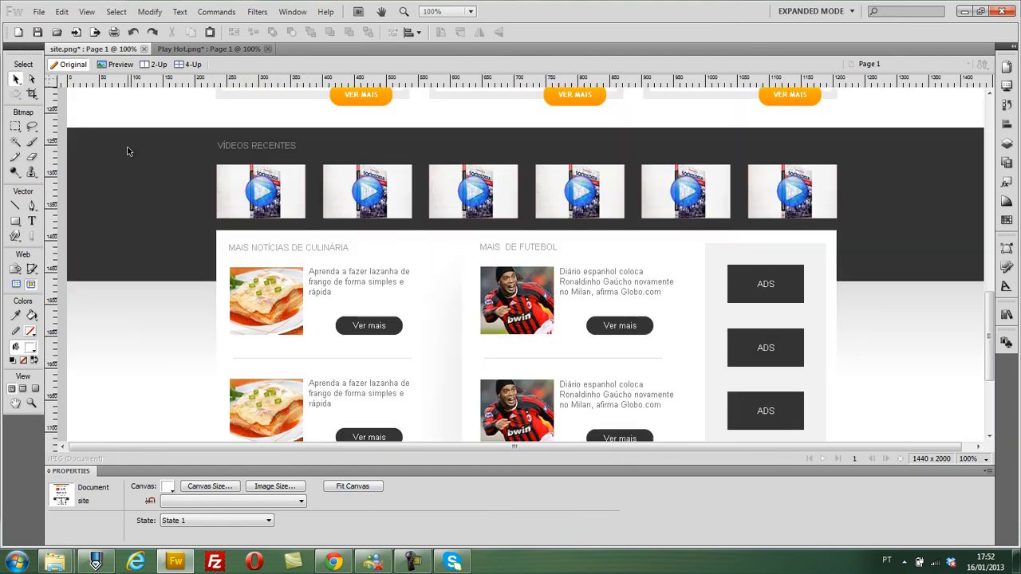
- Move the feathered ellipse between the culinary and football columns horizontally to X 604
scroll(127, 147, down, 3)
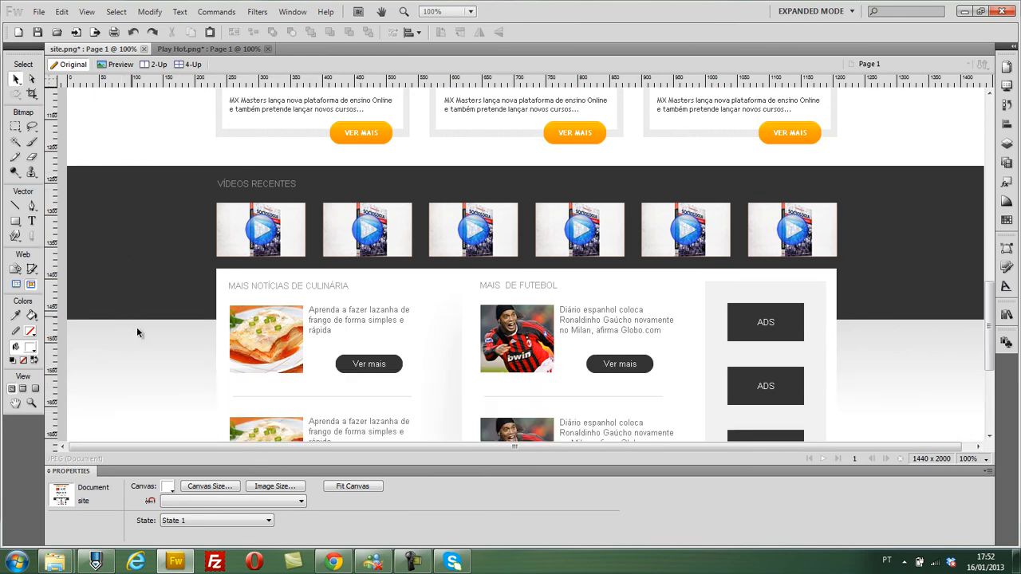
scroll(916, 263, down, 8)
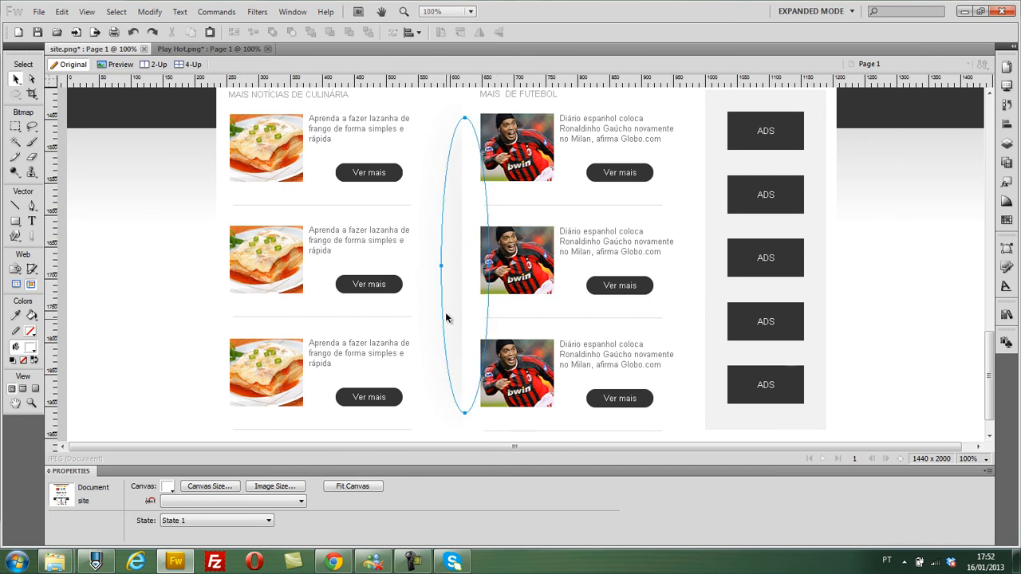
click(455, 311)
drag(456, 281, 466, 281)
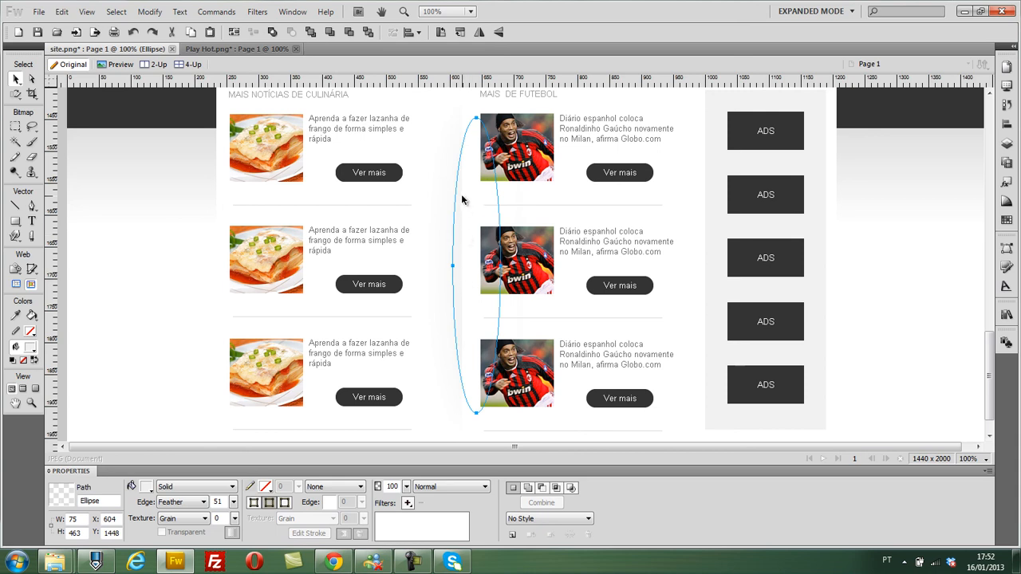
- Review the lower section with the recent videos, both news columns and the ad block
click(142, 199)
scroll(748, 203, down, 1)
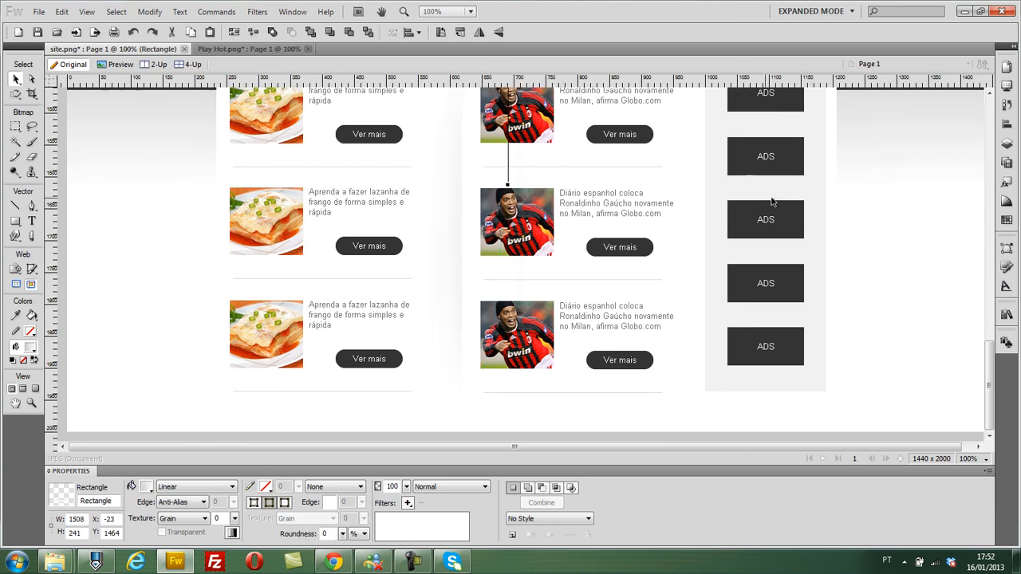
scroll(638, 183, up, 2)
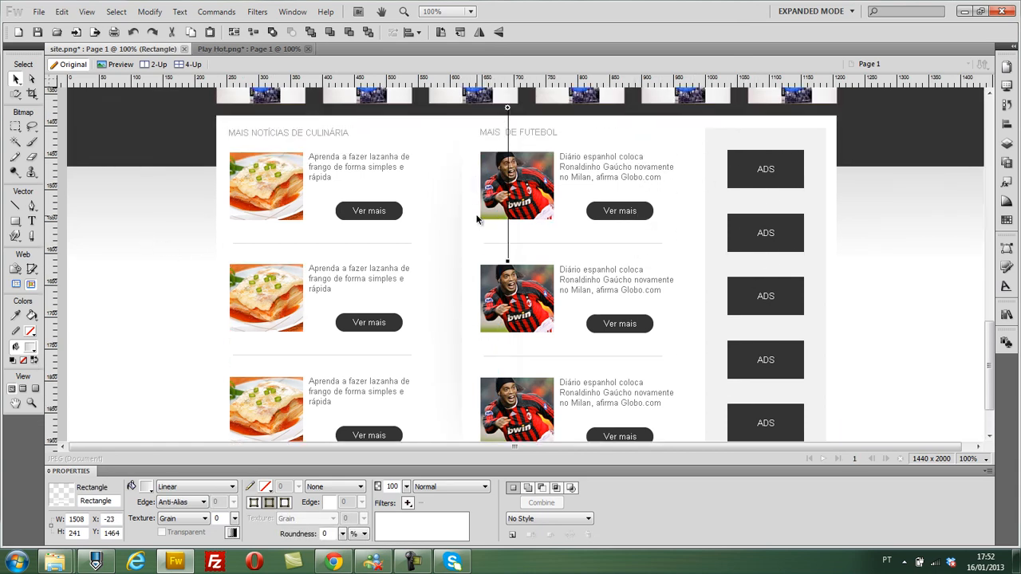
click(723, 169)
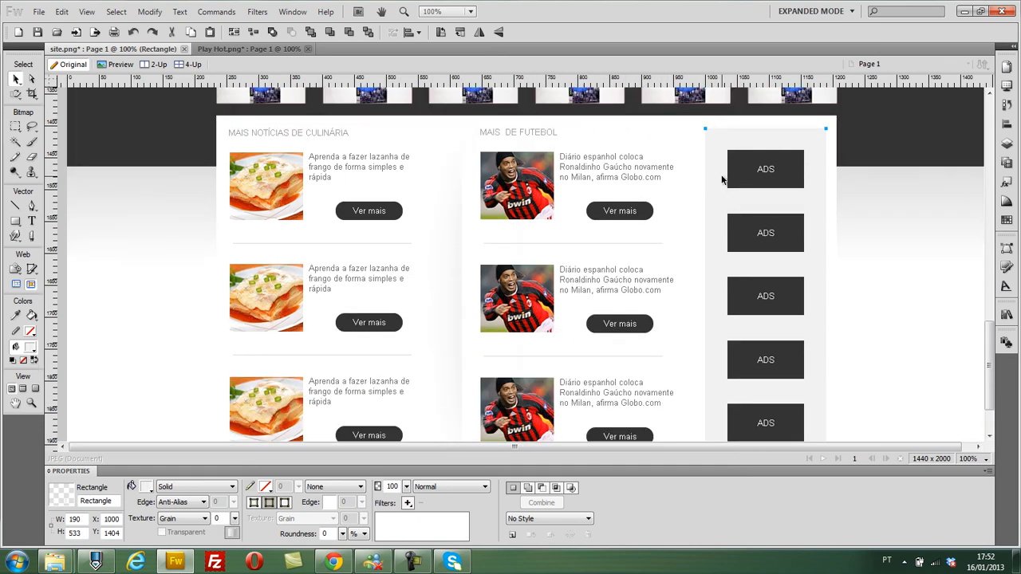
click(147, 244)
scroll(146, 244, up, 2)
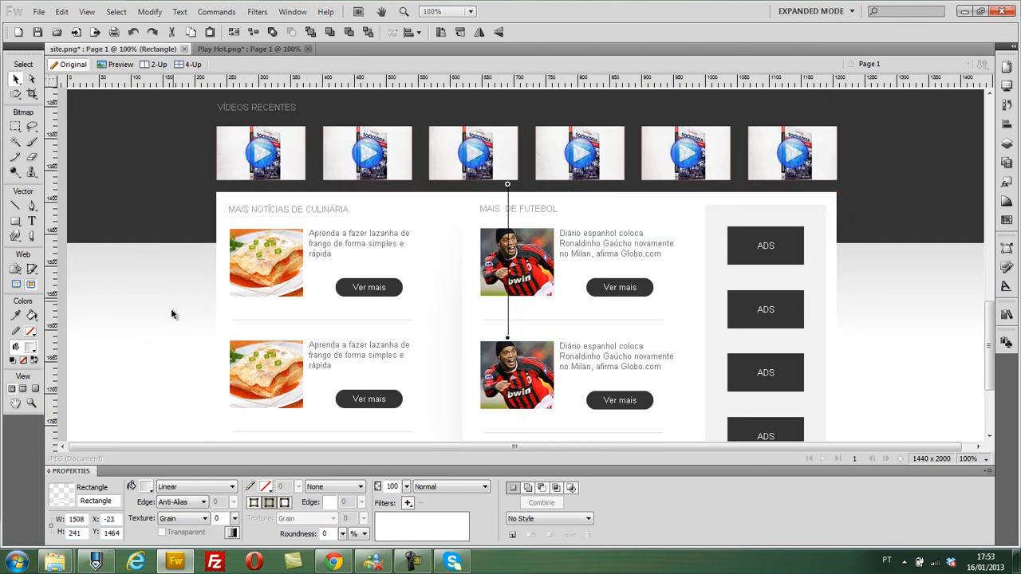
scroll(170, 308, down, 4)
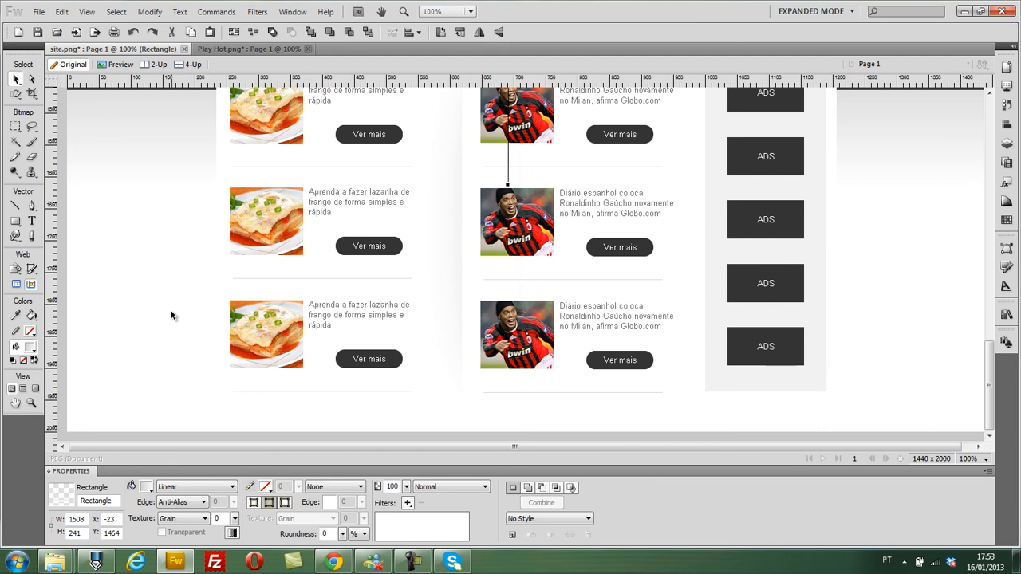